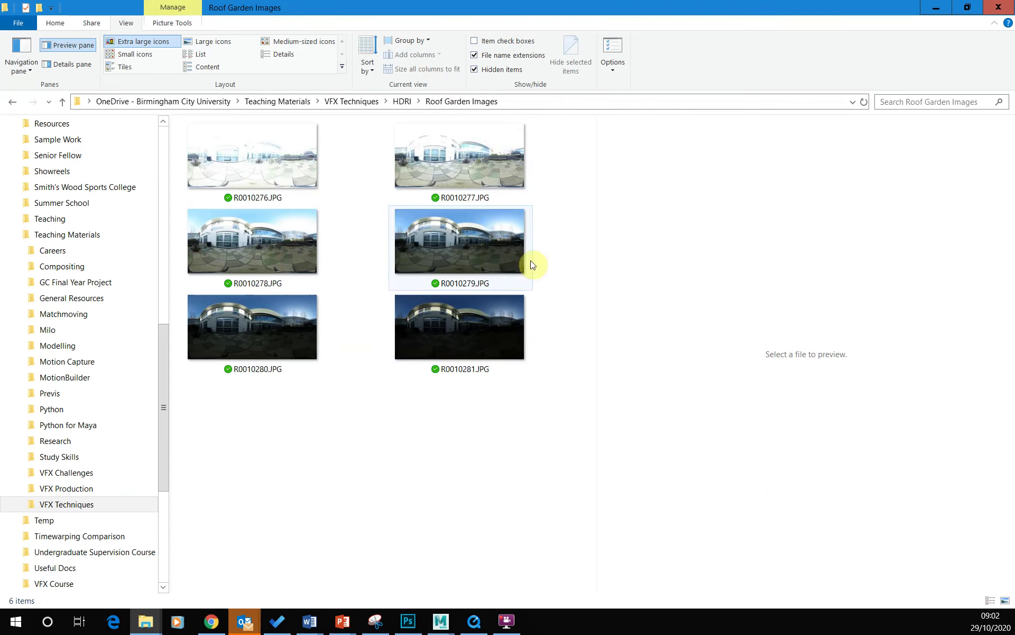
Switch to Photoshop and start the Merge to HDR Pro automation.
left_click(409, 618)
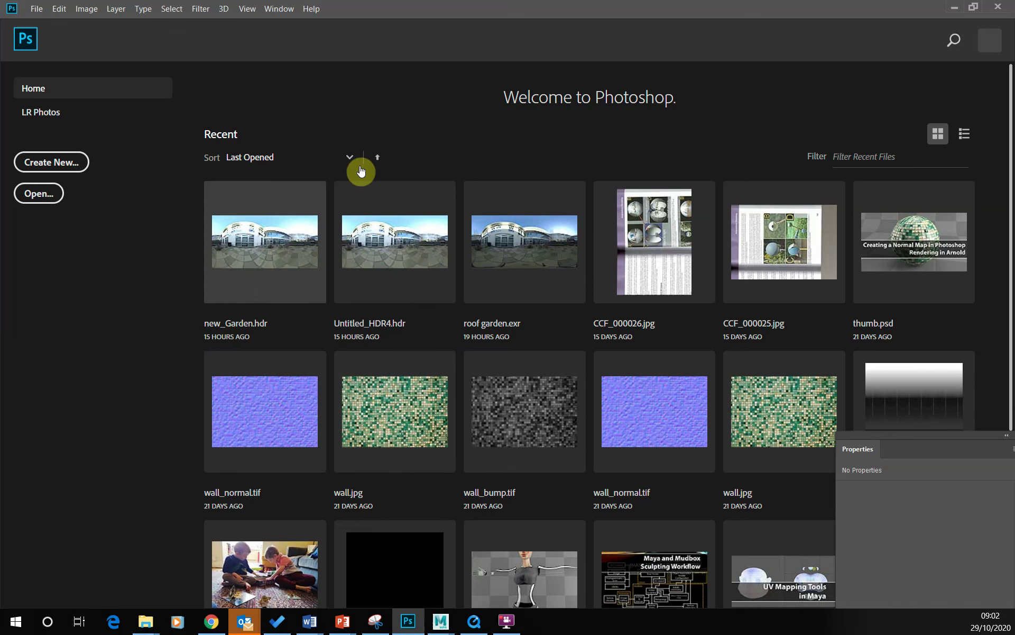
left_click(36, 9)
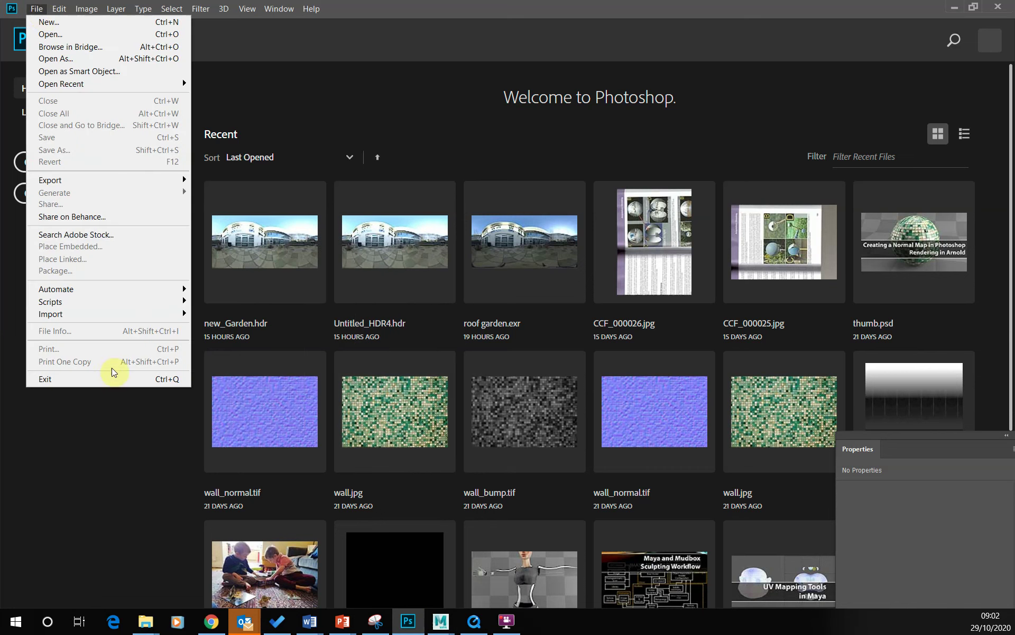
mouse_move(88, 293)
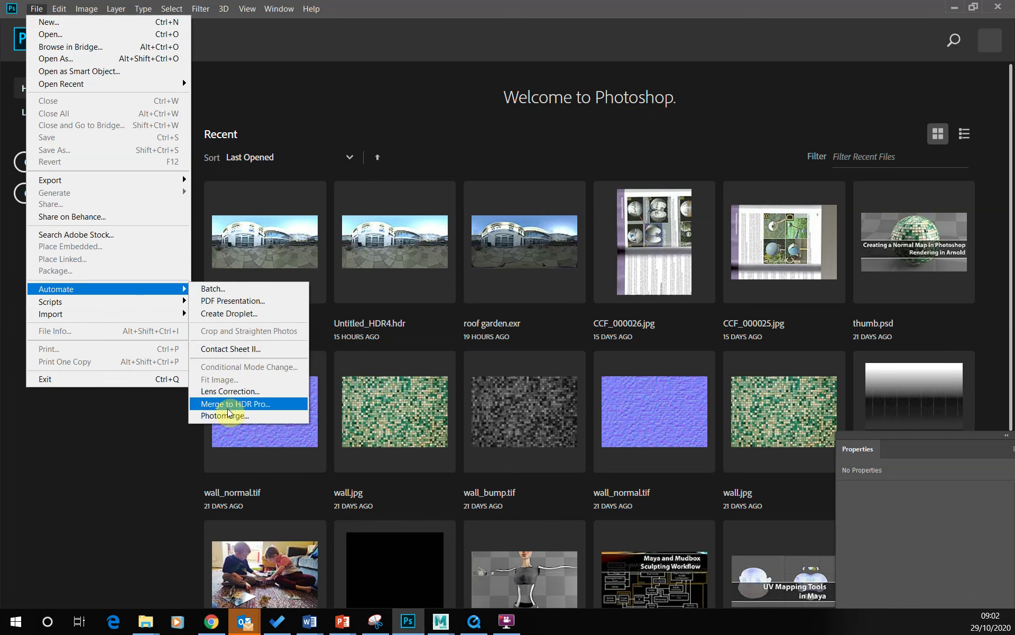
left_click(254, 405)
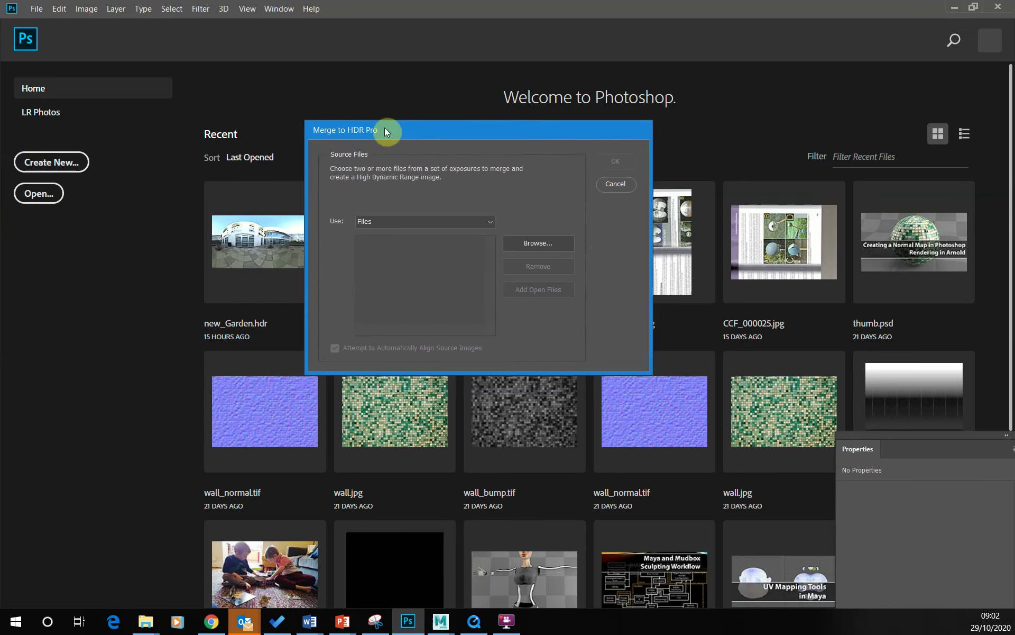
Browse for source files to the Roof Garden Images folder under Teaching Materials, VFX Techniques, HDRI.
left_click(509, 249)
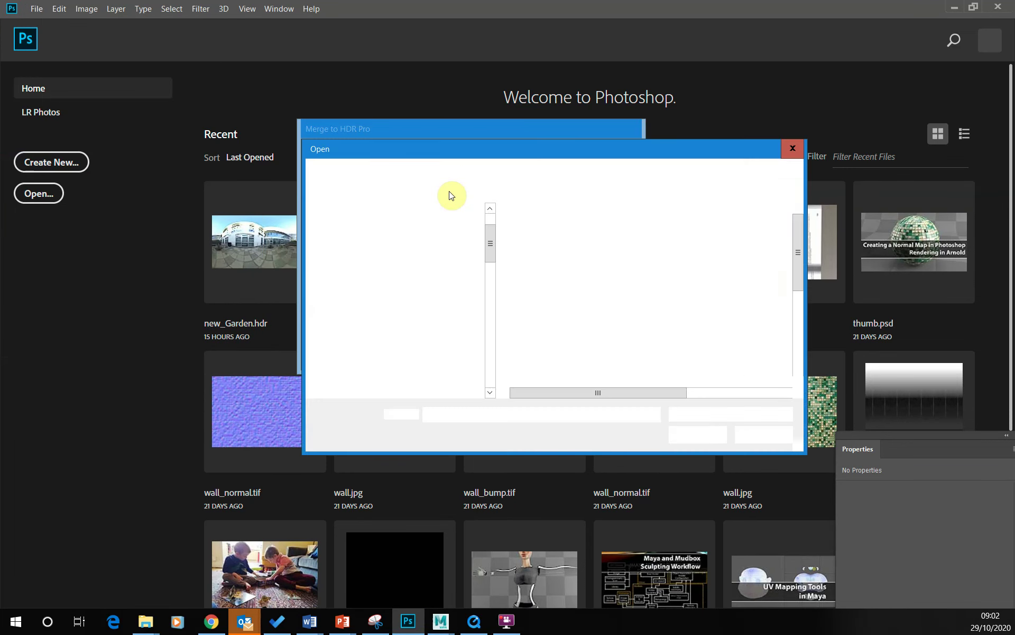
scroll(423, 324, "down", 8)
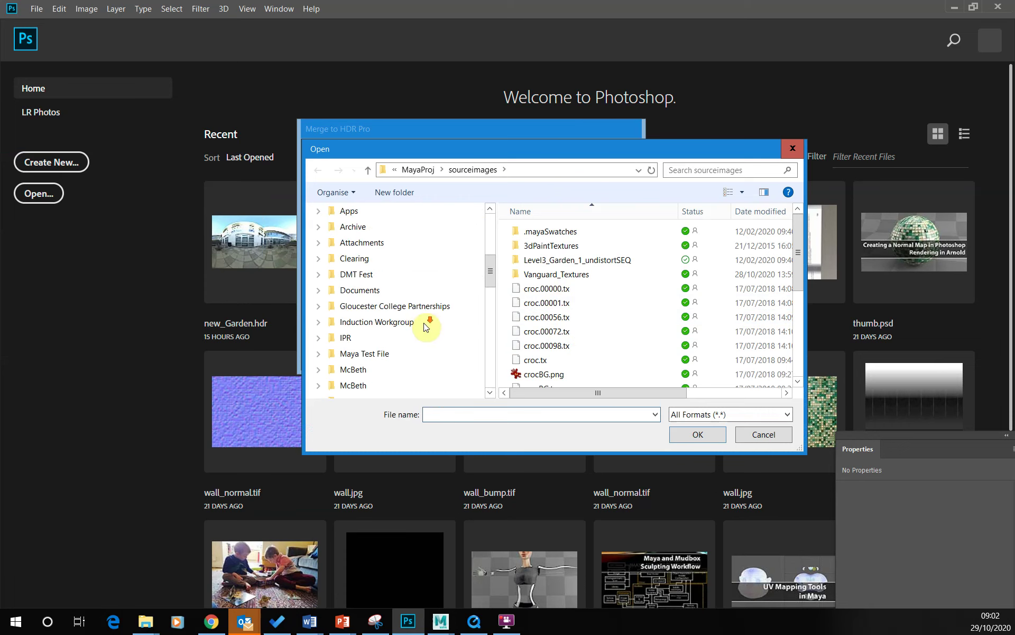
scroll(420, 317, "up", 8)
scroll(423, 295, "down", 15)
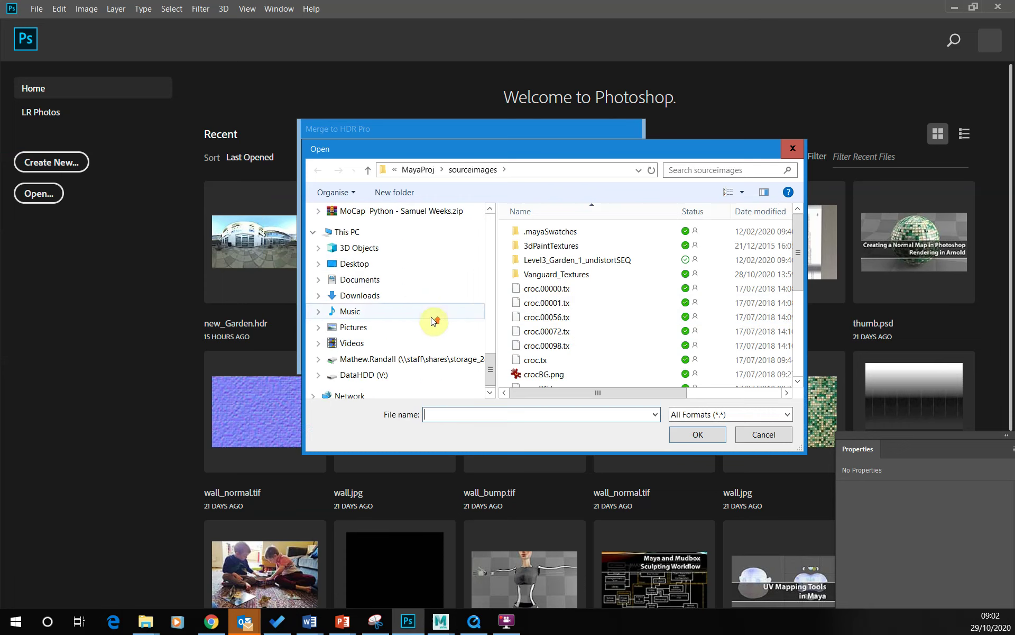
scroll(426, 317, "up", 6)
scroll(434, 307, "down", 2)
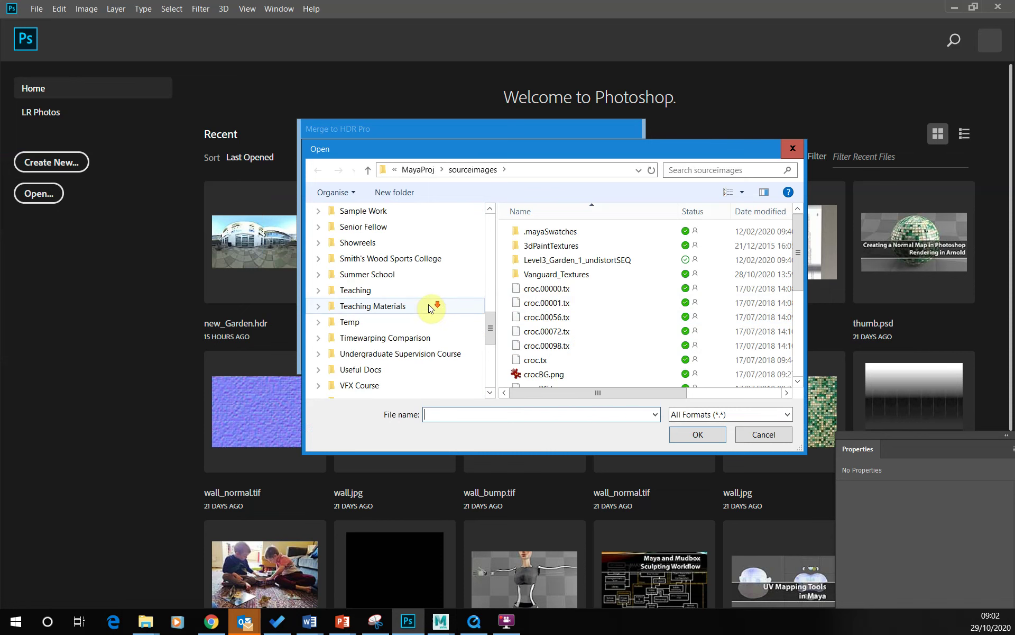
left_click(357, 290)
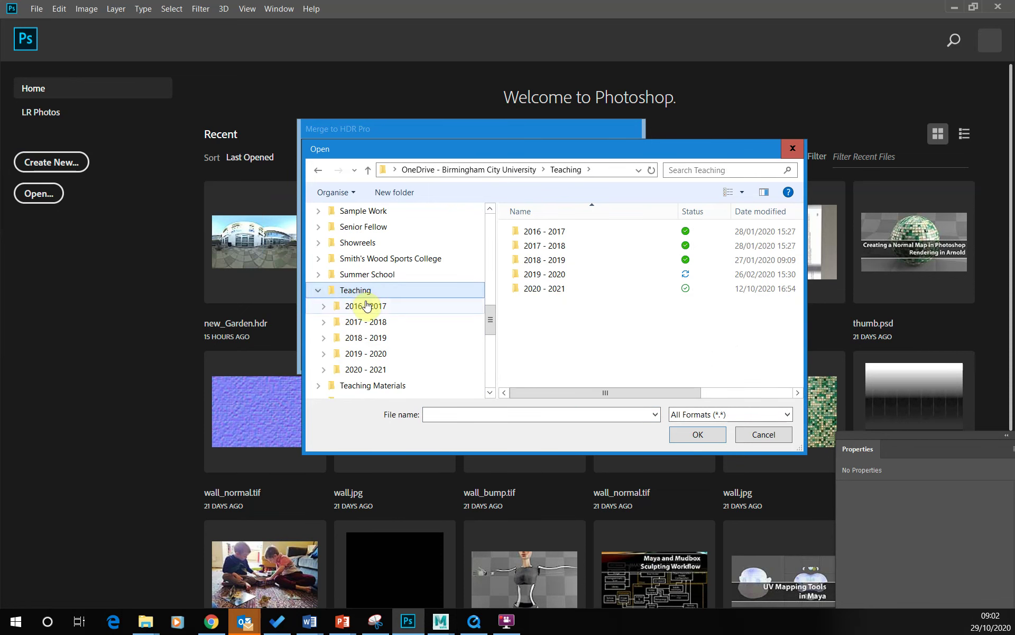
left_click(316, 291)
left_click(360, 315)
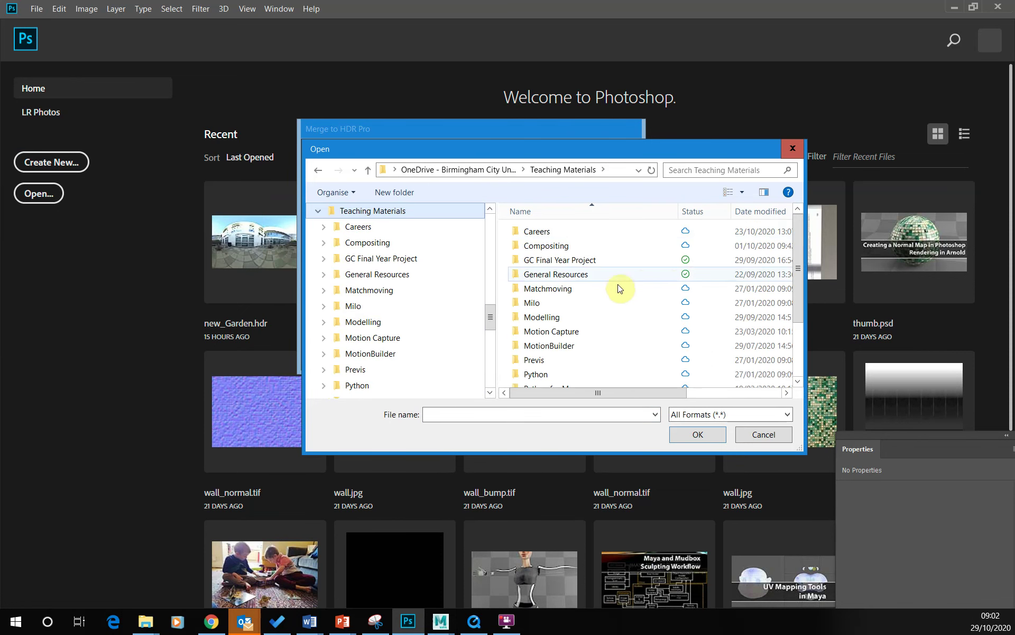
scroll(581, 328, "down", 2)
scroll(559, 317, "up", 2)
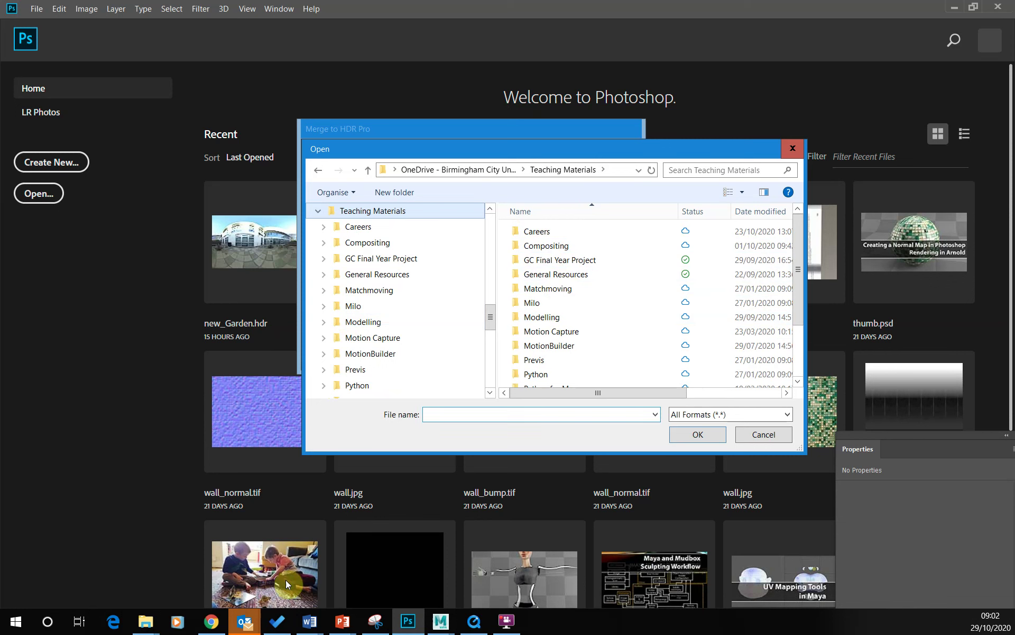
left_click(508, 621)
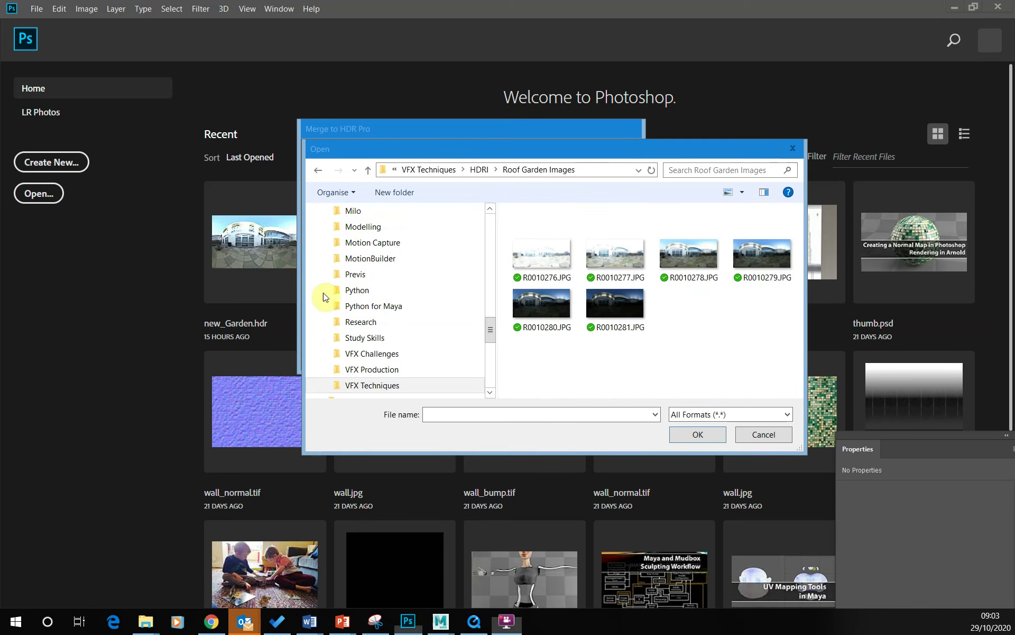
Load the six exposures R0010276.JPG to R0010281.JPG as source files and start the merge.
left_click(725, 349)
left_click_drag(769, 375, 509, 205)
left_click(697, 435)
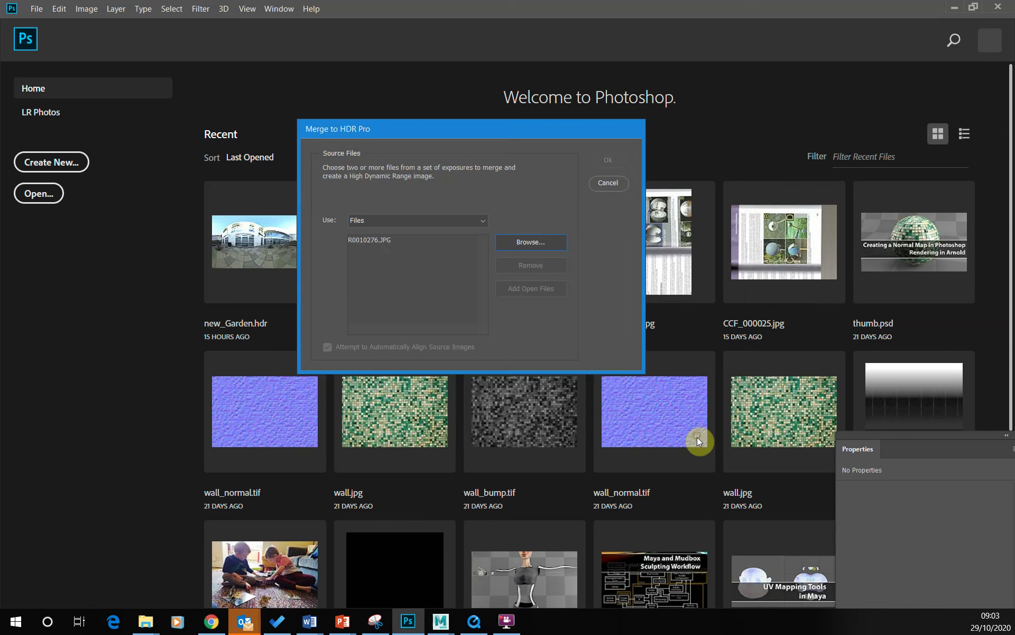
left_click(608, 160)
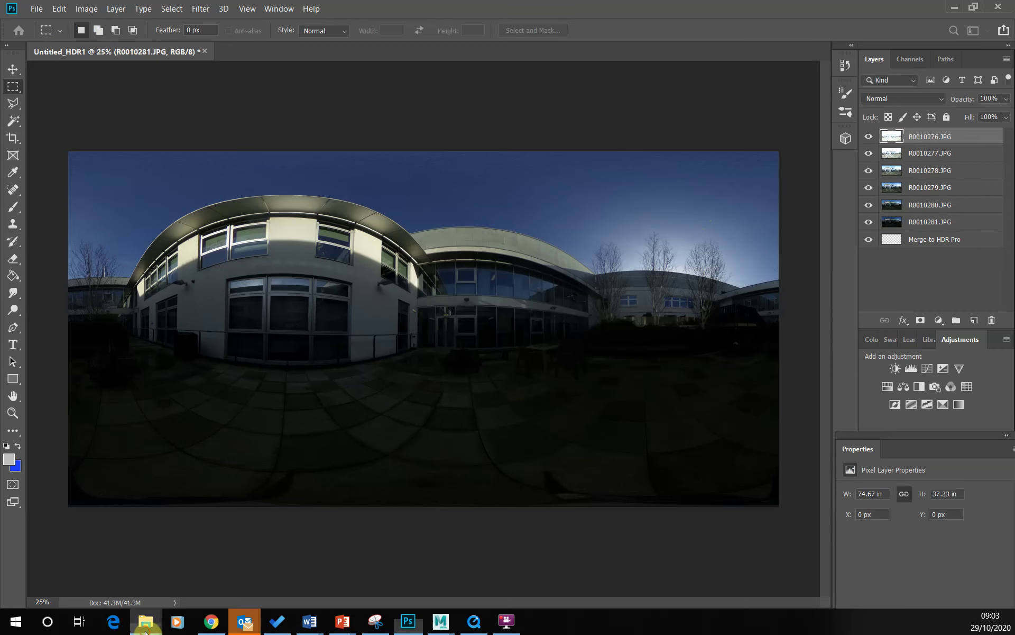
Review the six source exposures in the Roof Garden Images folder in File Explorer, and return to Photoshop.
mouse_move(145, 621)
left_click(61, 574)
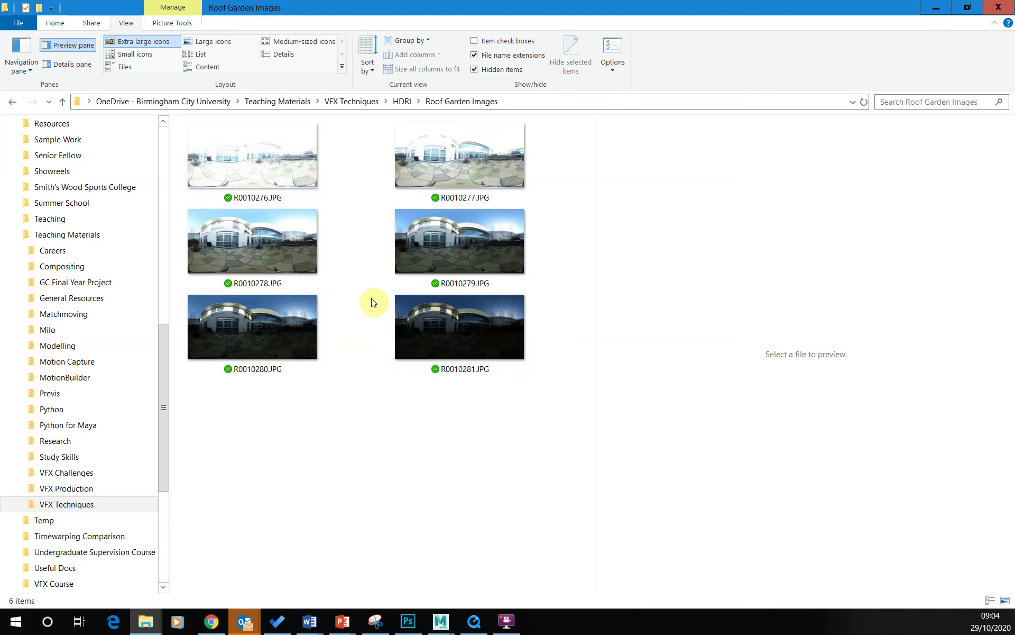
left_click(406, 630)
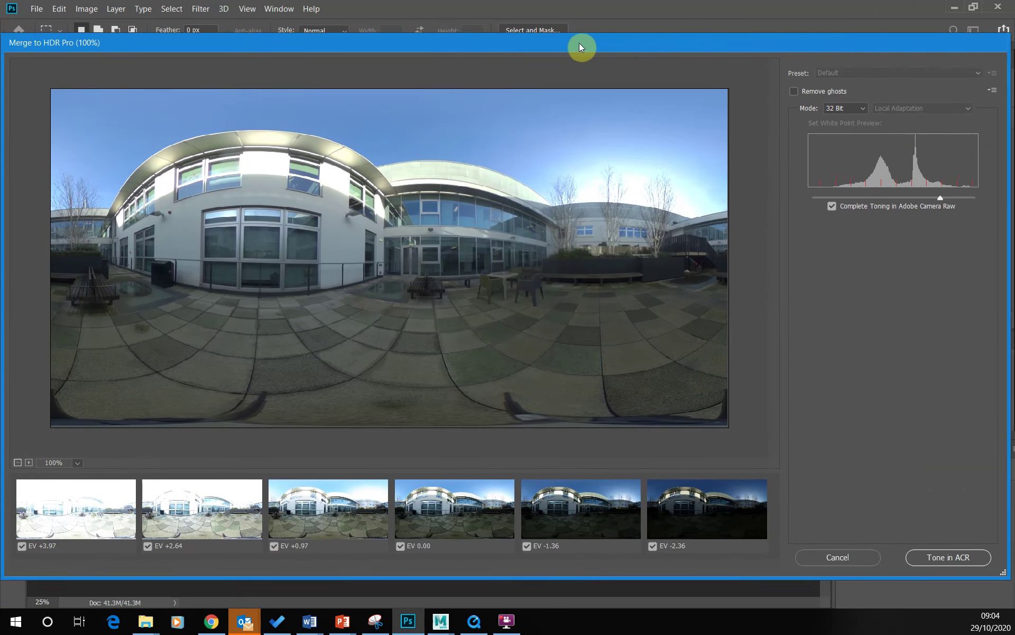
Merge the exposures in 32 Bit mode with toning in Adobe Camera Raw, setting the temperature to 5650.
left_click_drag(579, 44, 583, 36)
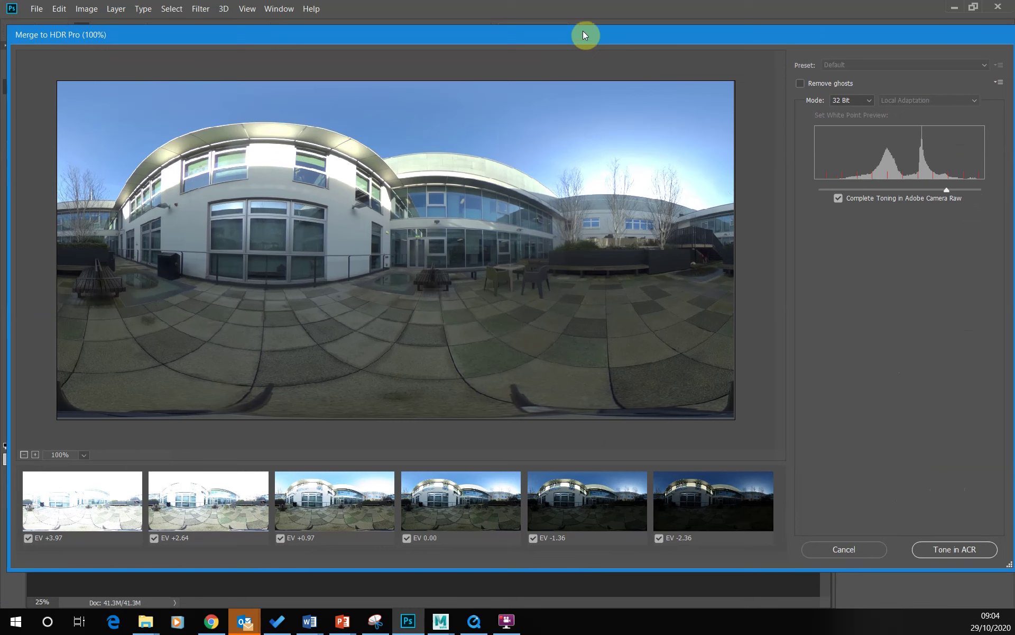
left_click(856, 101)
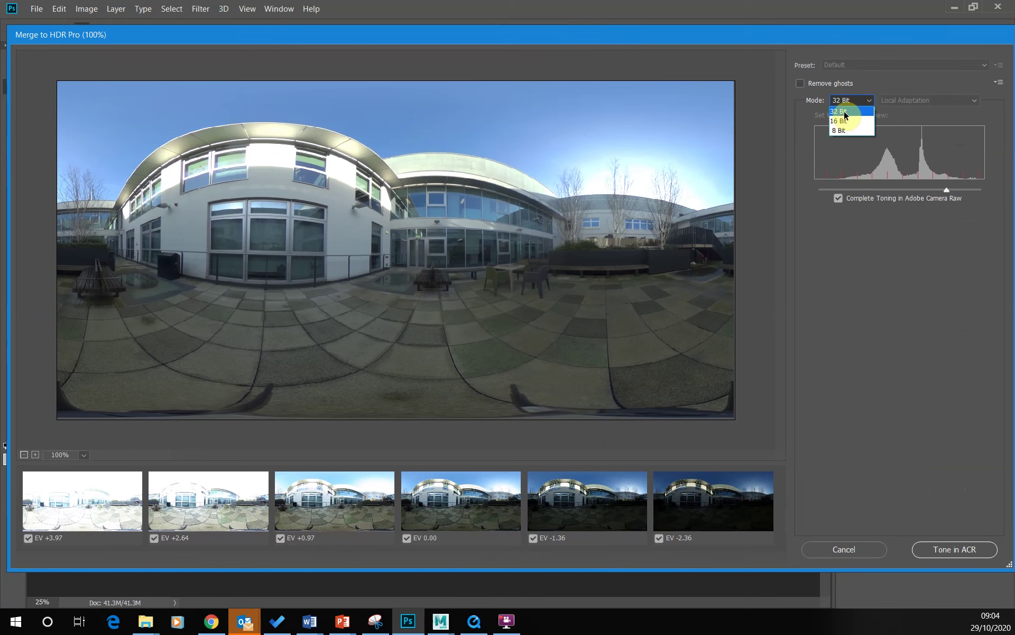
left_click(844, 111)
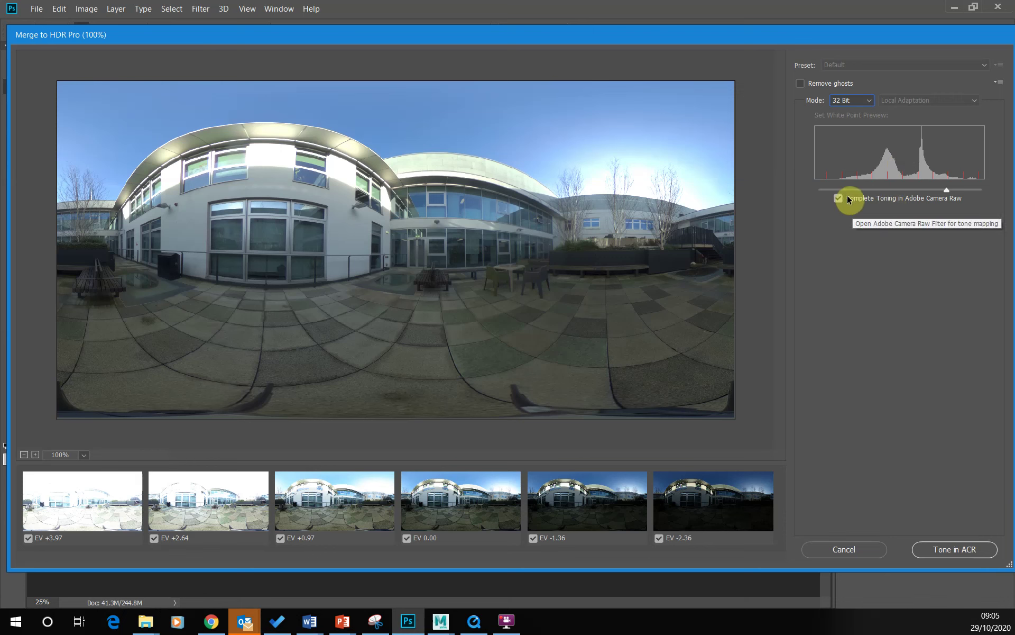
left_click(955, 553)
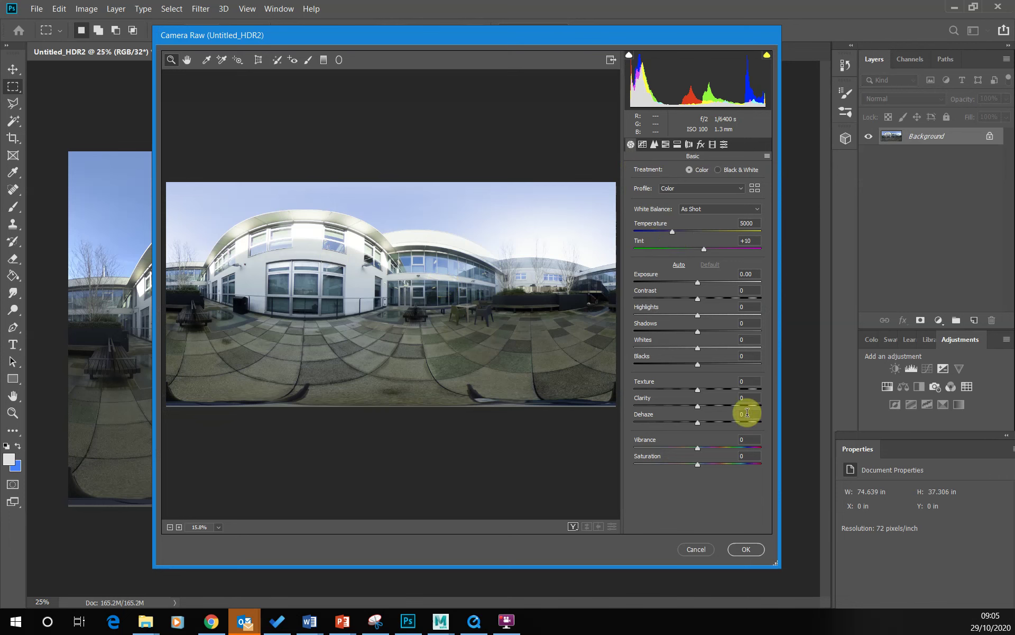
left_click_drag(673, 231, 681, 234)
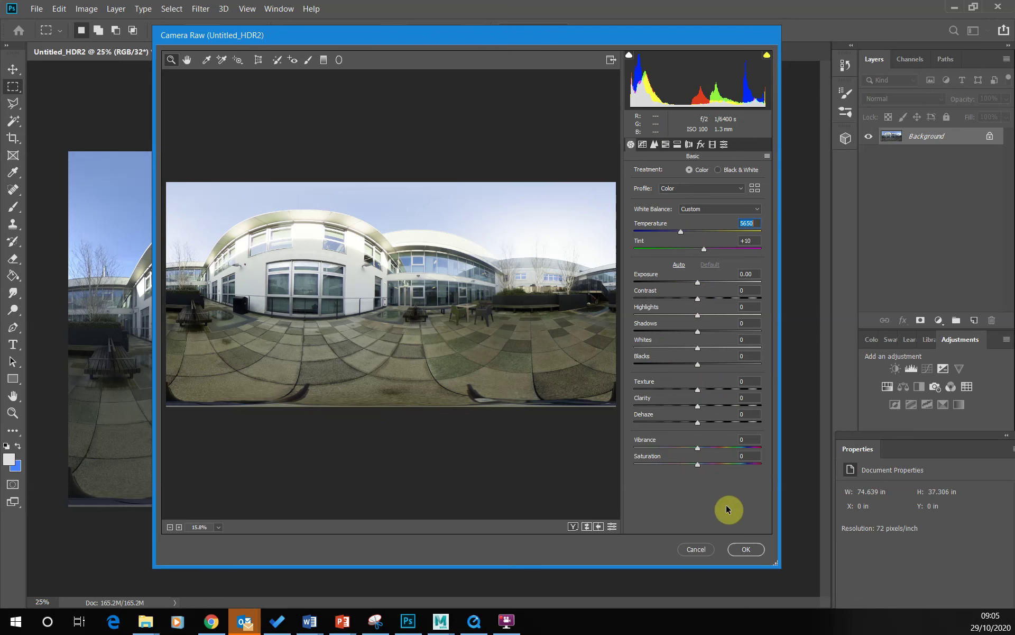
left_click(755, 550)
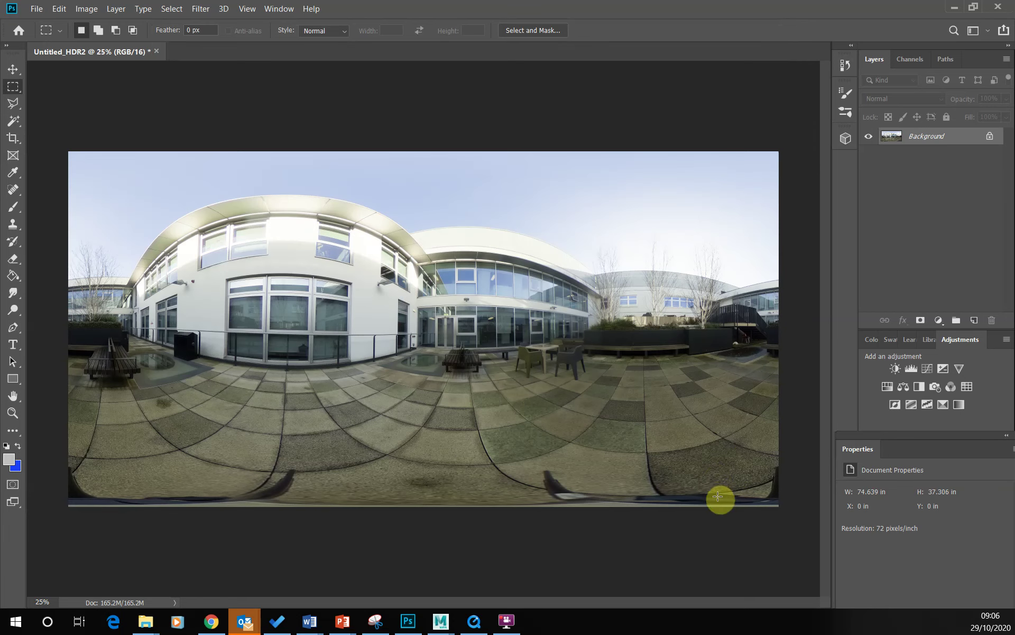
Check the bit depth of the toned HDR image in its colour mode settings.
left_click(88, 8)
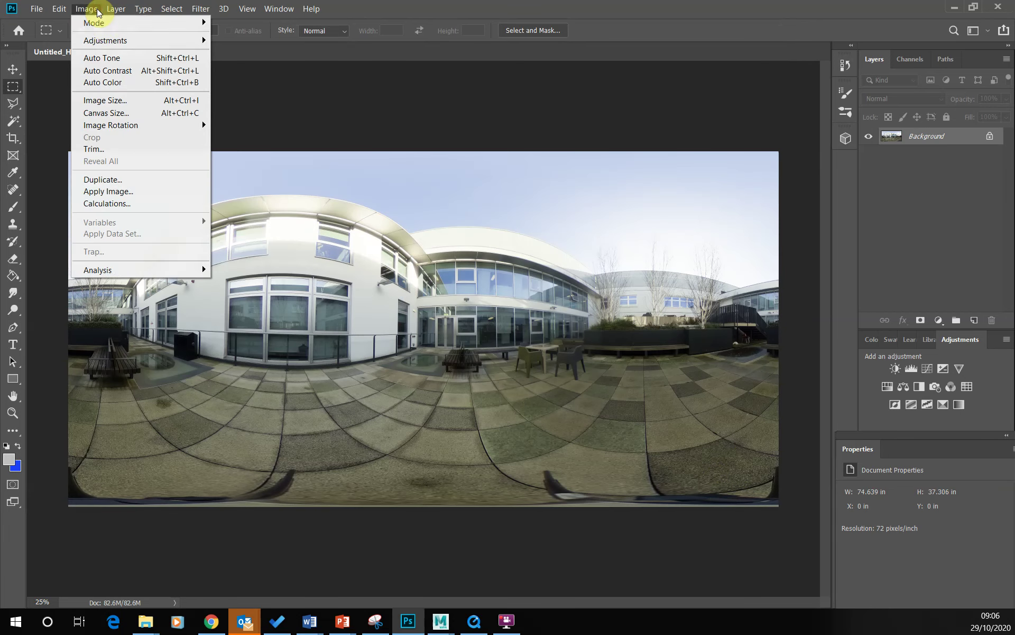
mouse_move(105, 26)
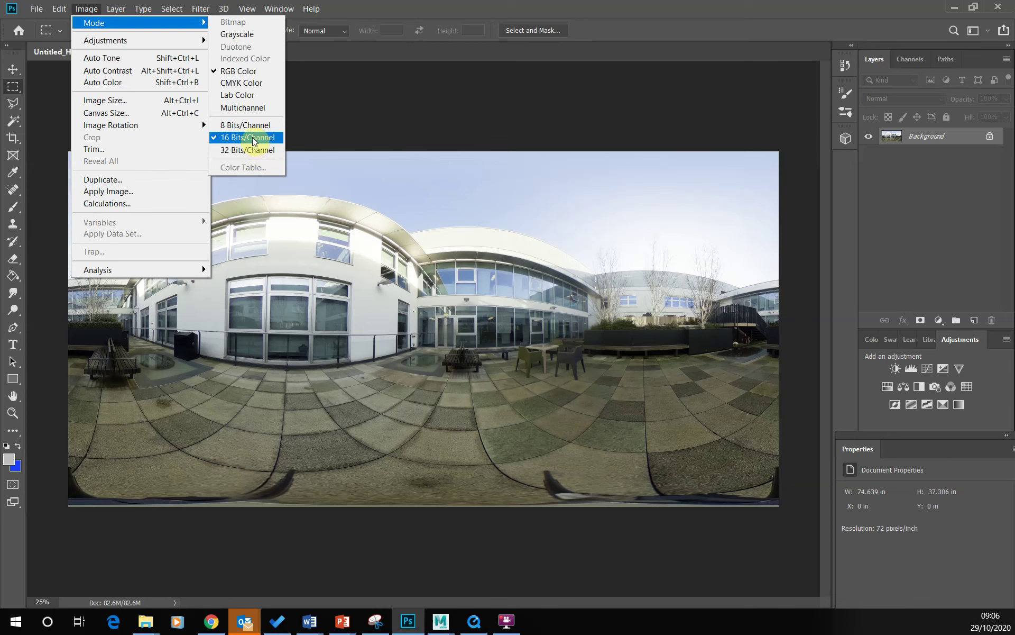
left_click(482, 103)
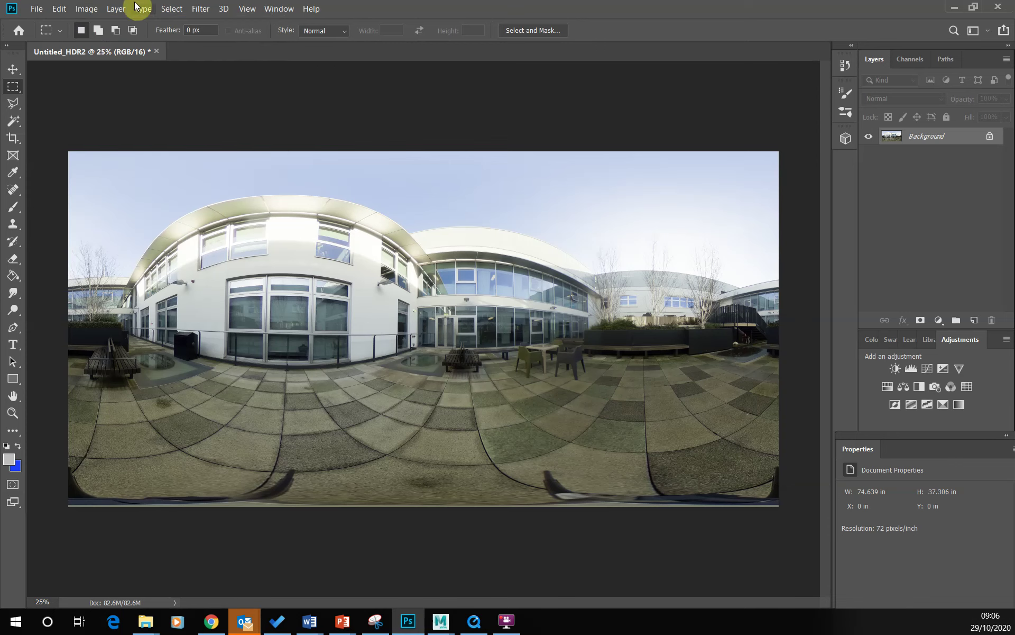
Start Merge to HDR Pro again and load R0010276.JPG to R0010281.JPG as source files.
left_click(36, 9)
mouse_move(84, 289)
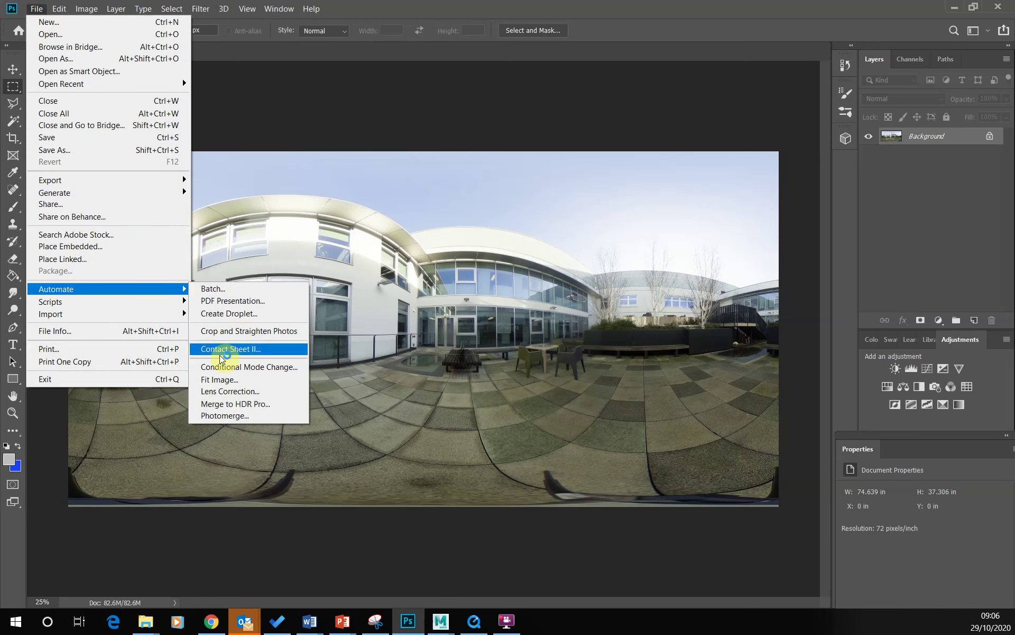
left_click(236, 404)
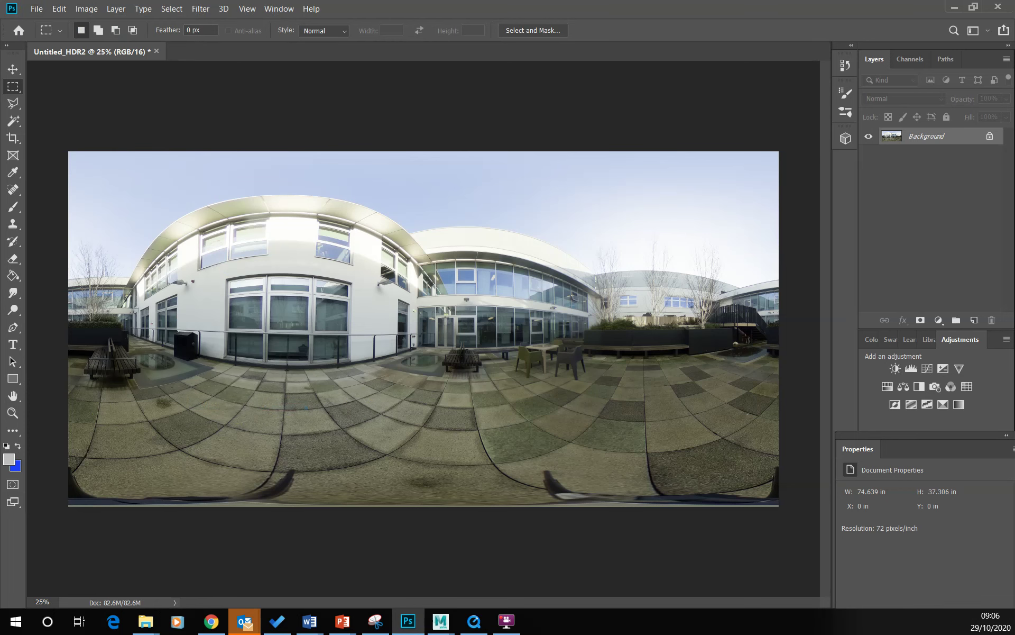
left_click(467, 267)
left_click_drag(722, 359, 480, 263)
left_click(628, 454)
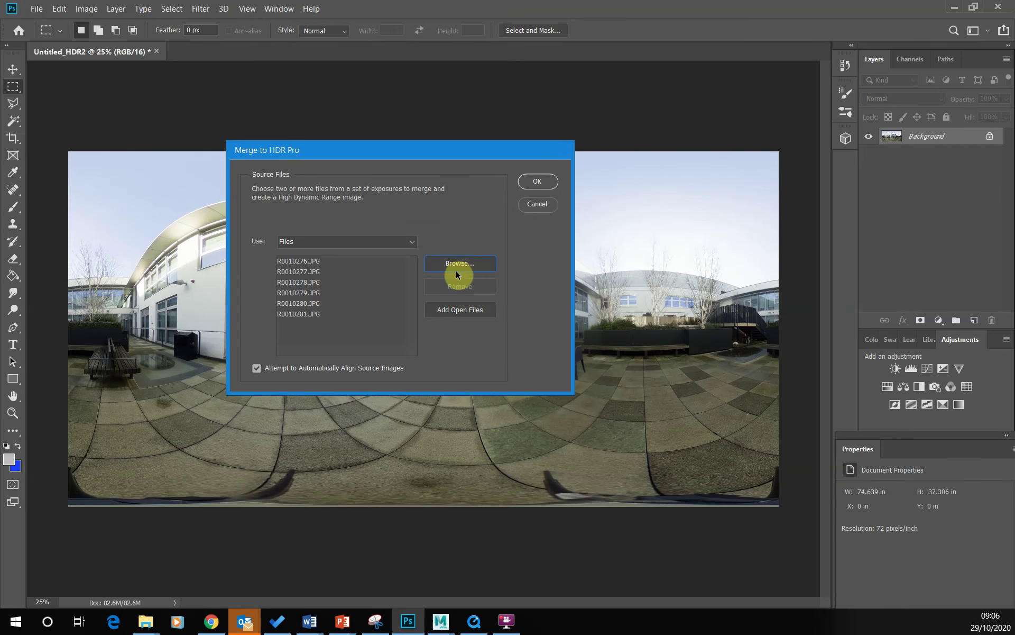
Merge the exposures in 32 Bit mode with Complete Toning in Adobe Camera Raw turned off.
left_click(533, 184)
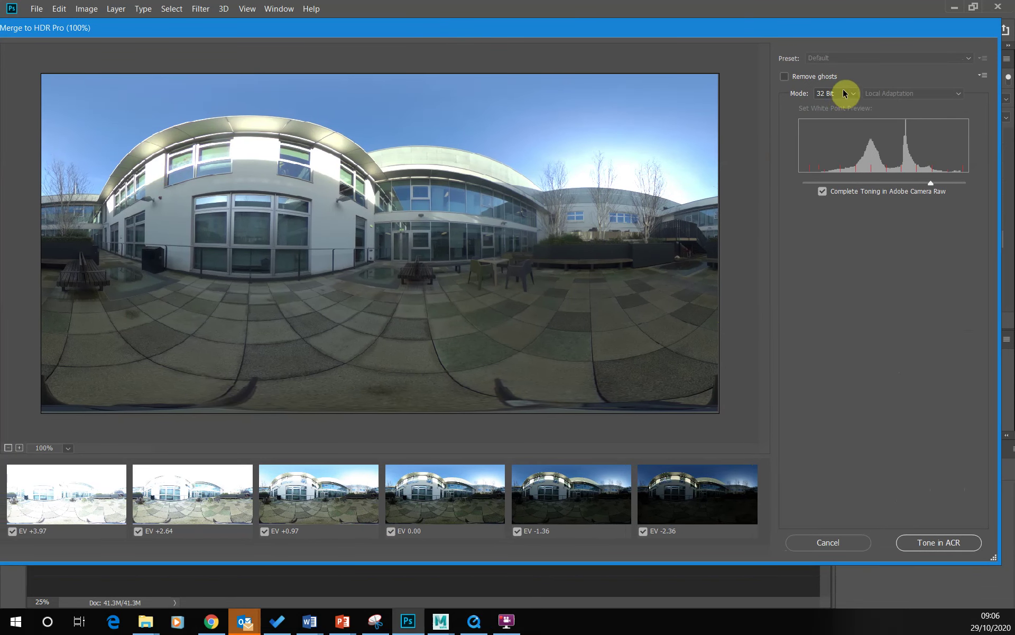
left_click(822, 192)
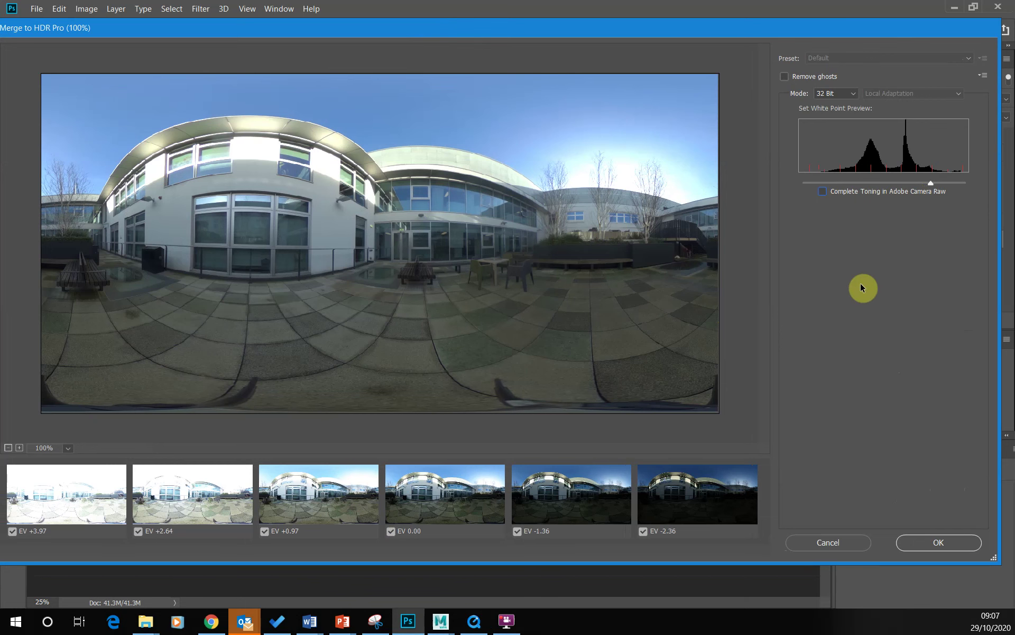
left_click(945, 546)
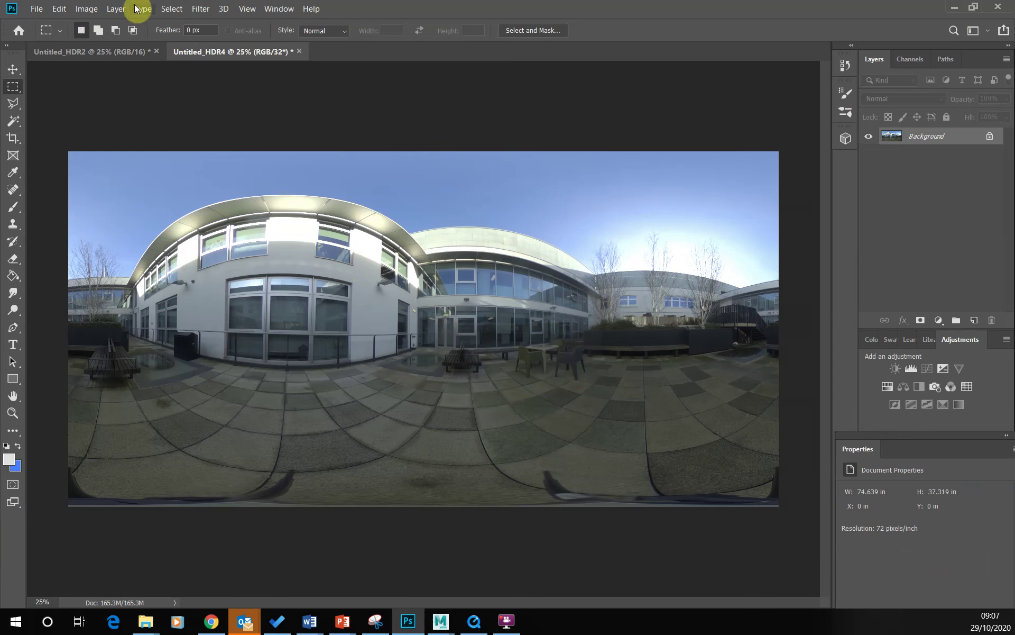
Check the bits per channel of the newly merged, untoned HDR image.
left_click(96, 13)
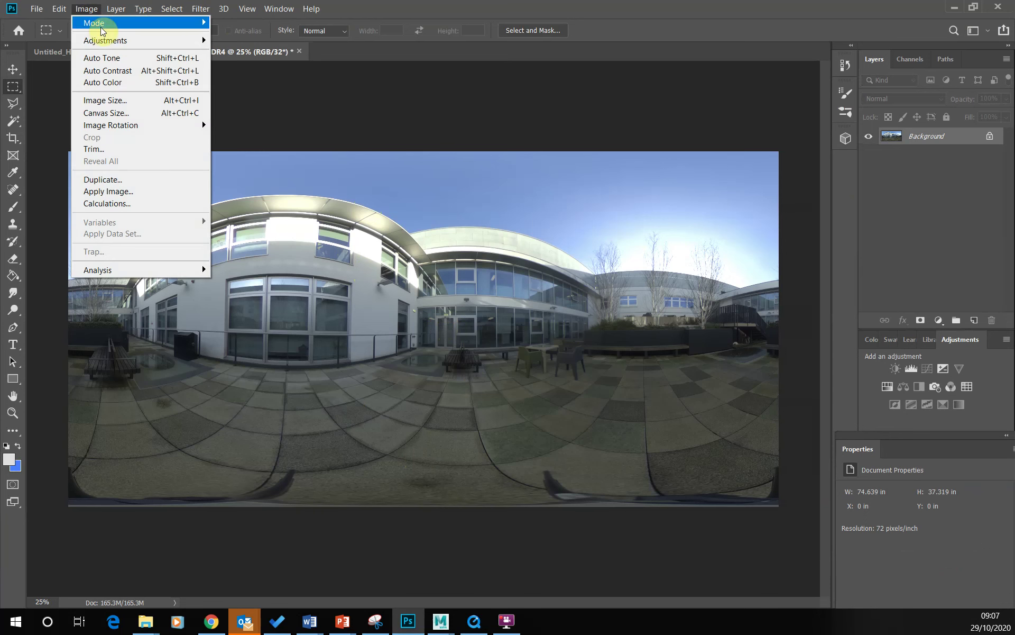
mouse_move(130, 23)
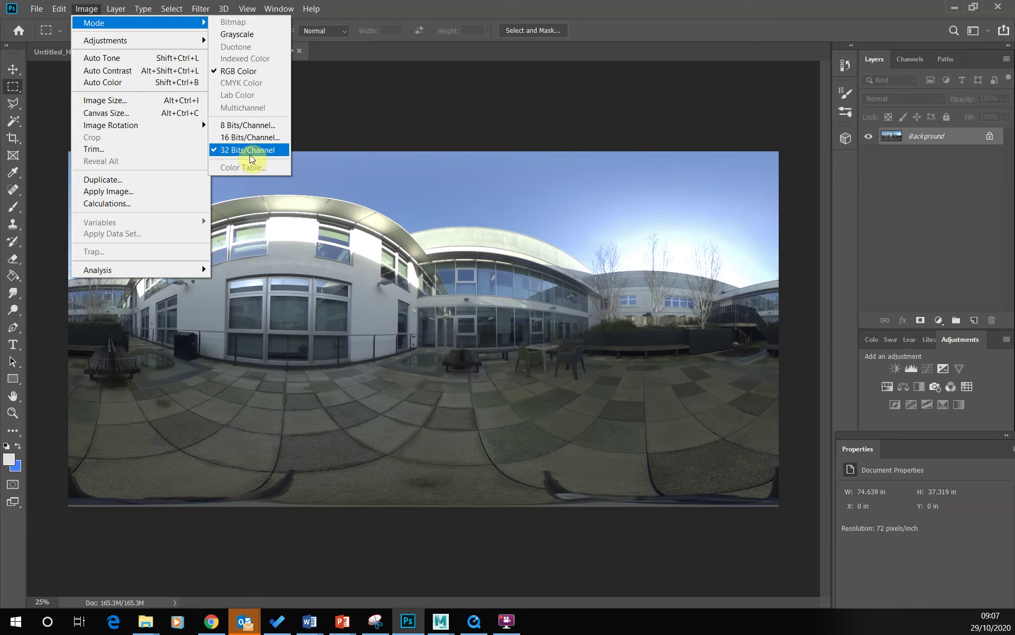
left_click(414, 100)
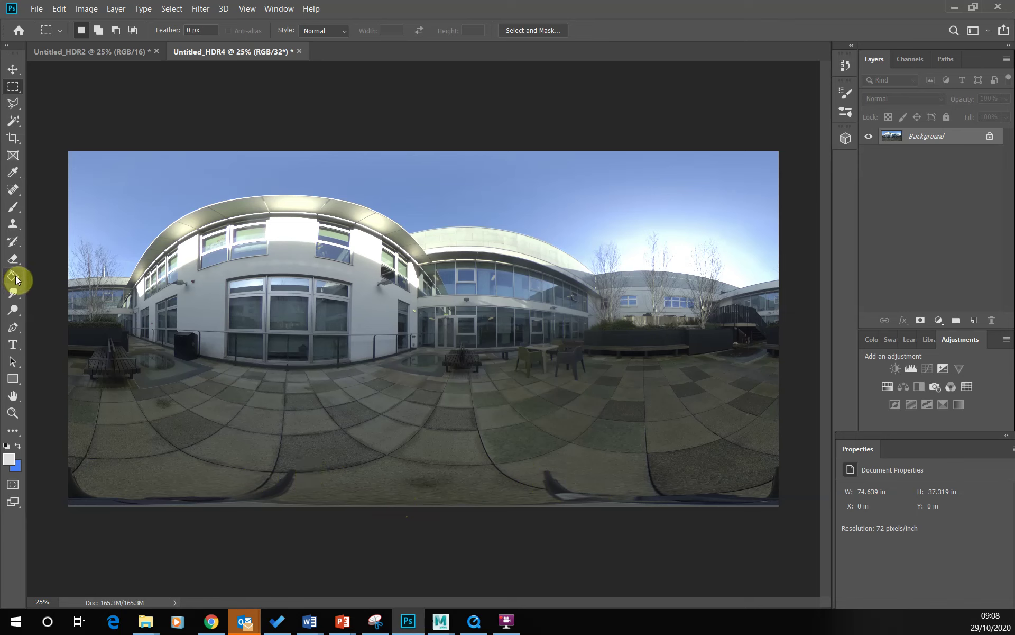
Try to clone clean paving over the dark arc at the lower left of the floor with the Clone Stamp.
left_click(14, 227)
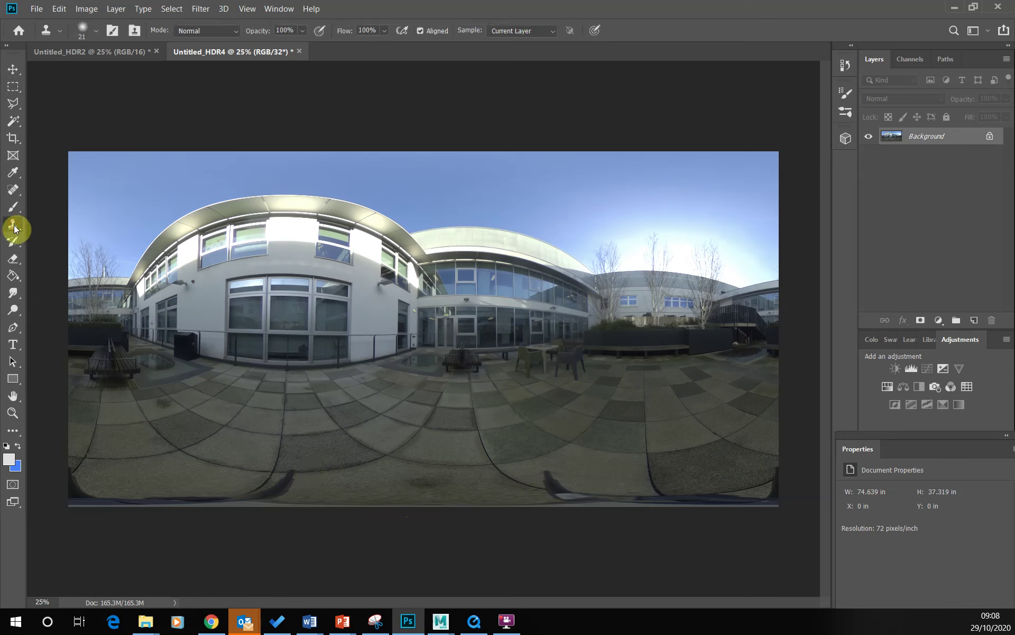
left_click(338, 469, "alt")
mouse_move(290, 470)
left_mouse_down()
mouse_move(299, 481)
mouse_move(270, 471)
left_mouse_up()
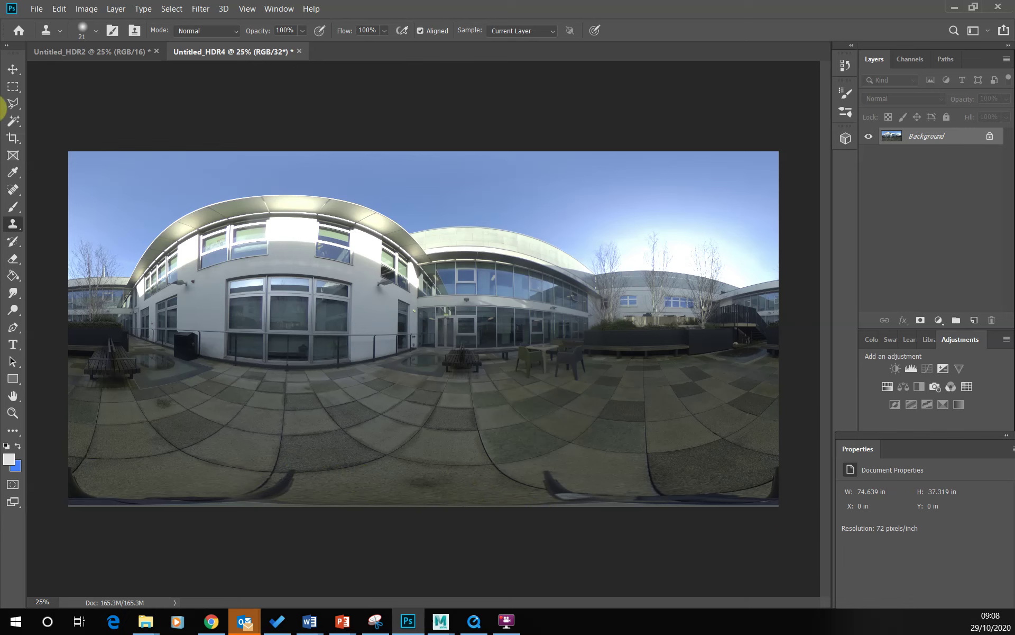
Select the full-width strip along the panorama's lower edge and fill it with Content-Aware at 100% opacity.
left_click(13, 91)
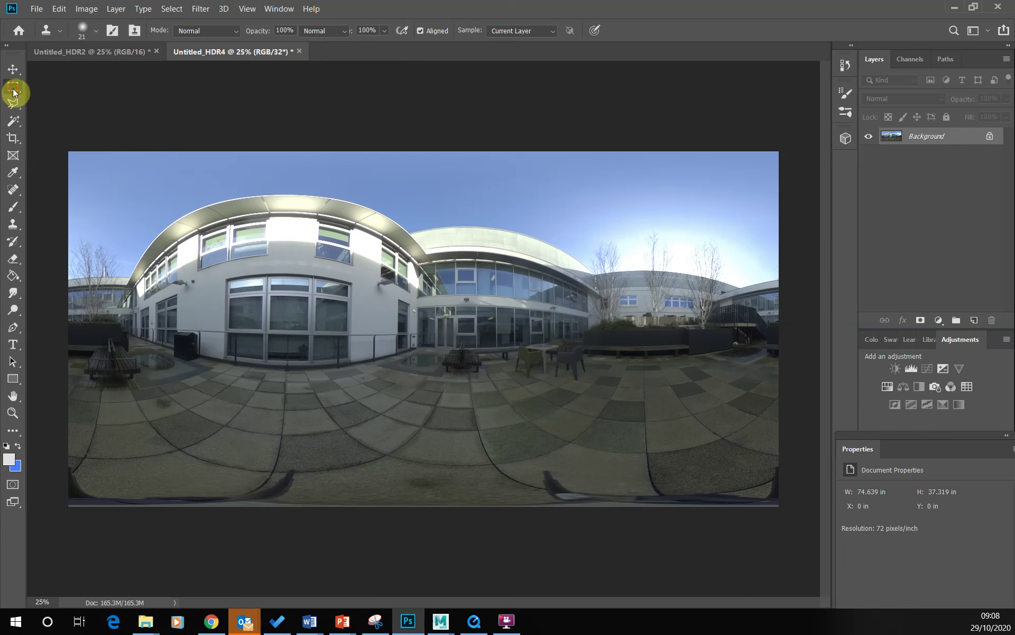
left_click_drag(788, 532, 19, 465)
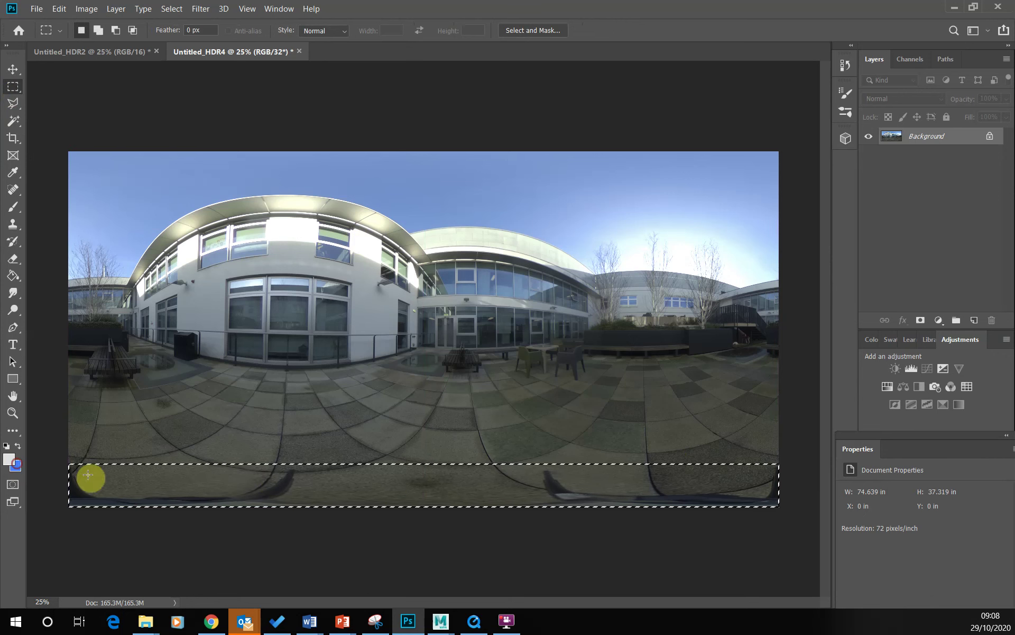
key("i")
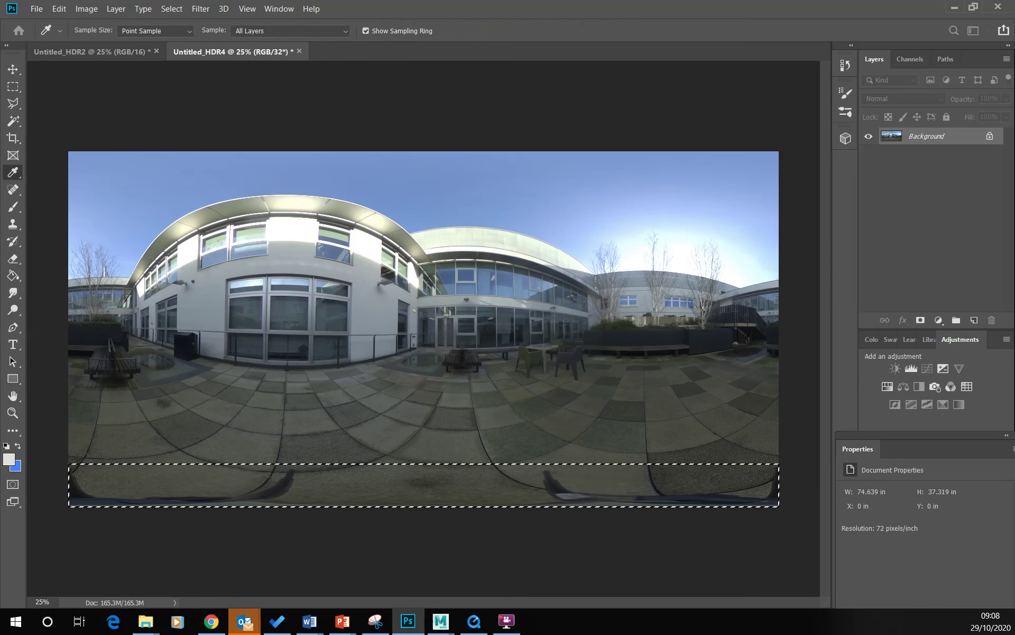
key("shift+F5")
left_click_drag(471, 296, 358, 167)
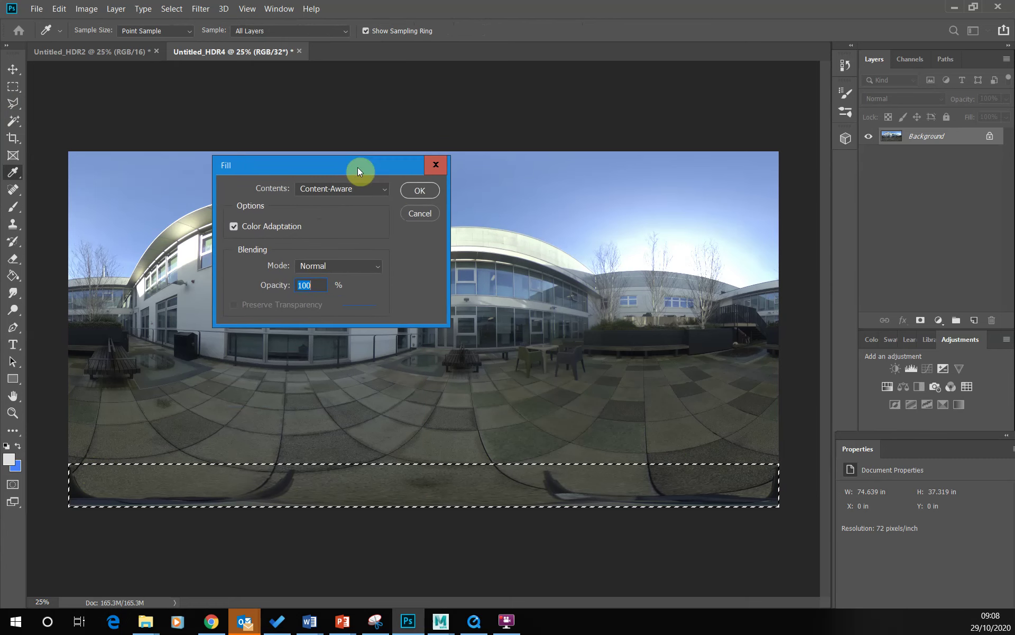
left_click(423, 191)
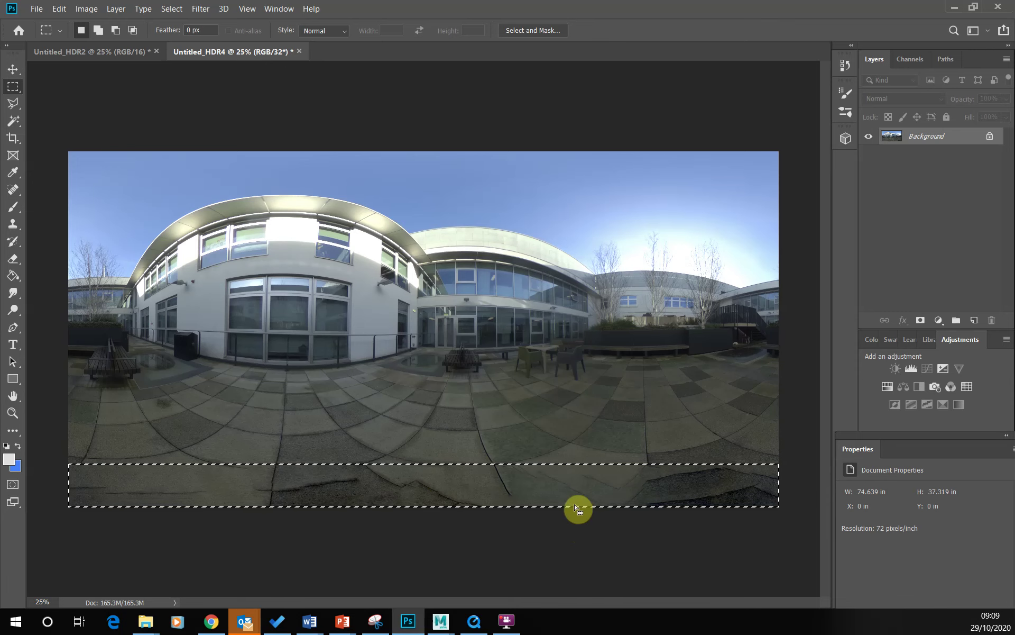
Fill the selected lower strip with the background colour in Normal mode at 100% opacity.
key("shift+F5")
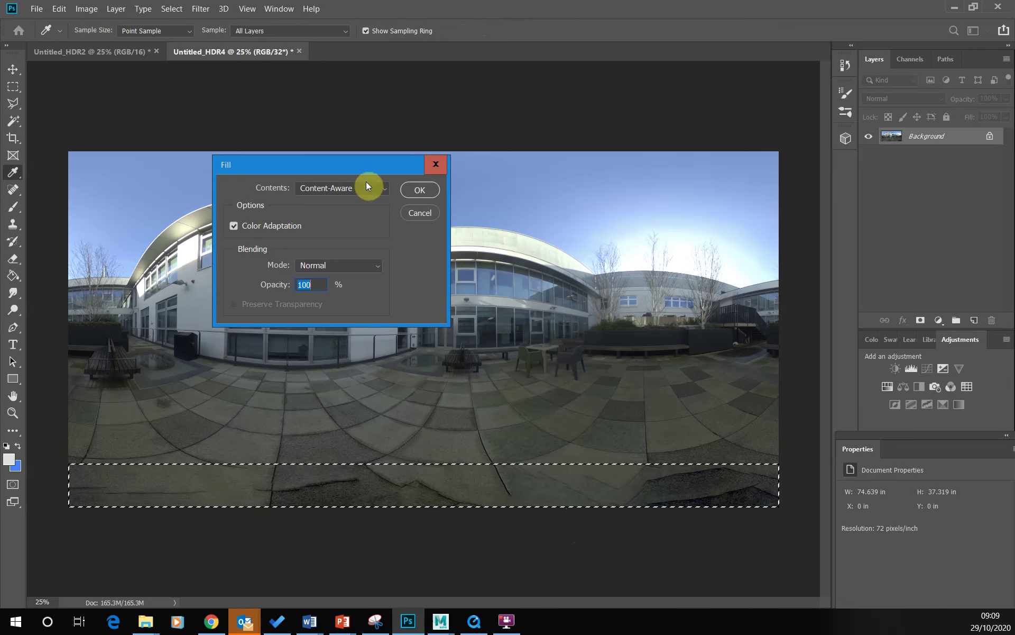
left_click(385, 189)
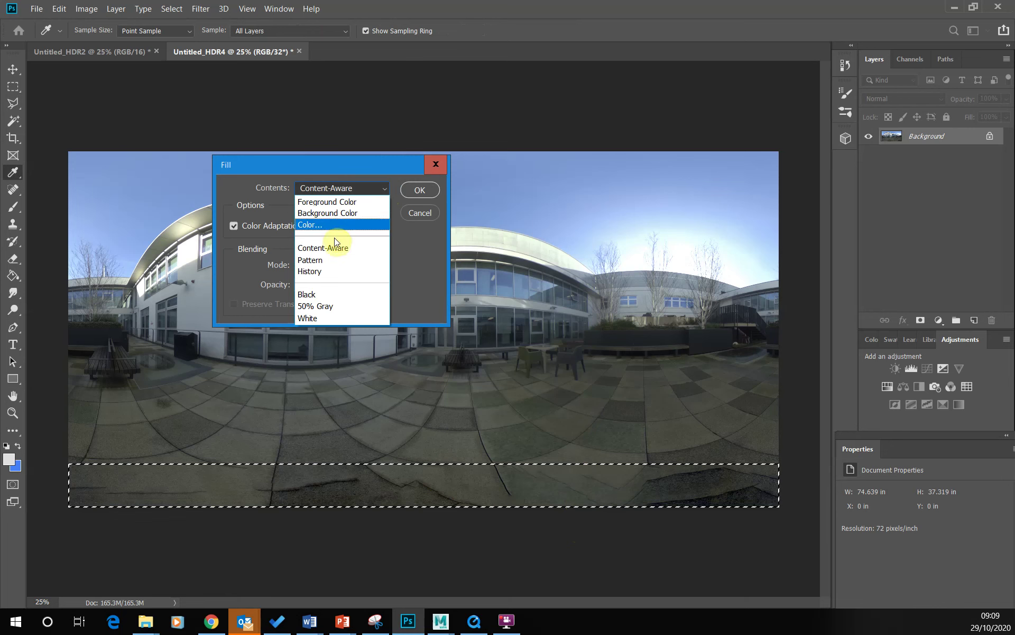
left_click(337, 217)
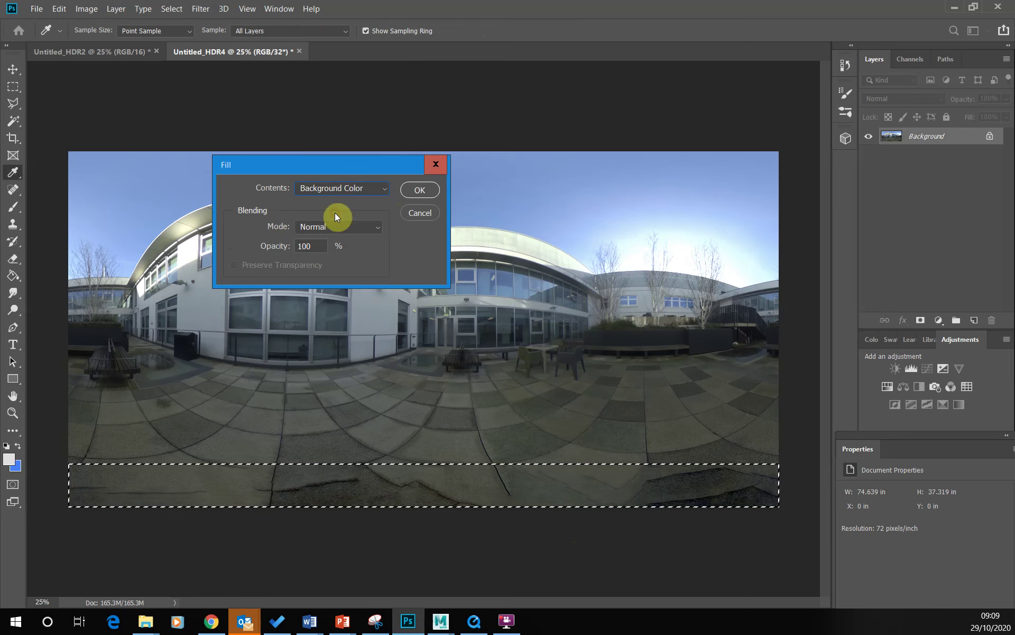
left_click(428, 190)
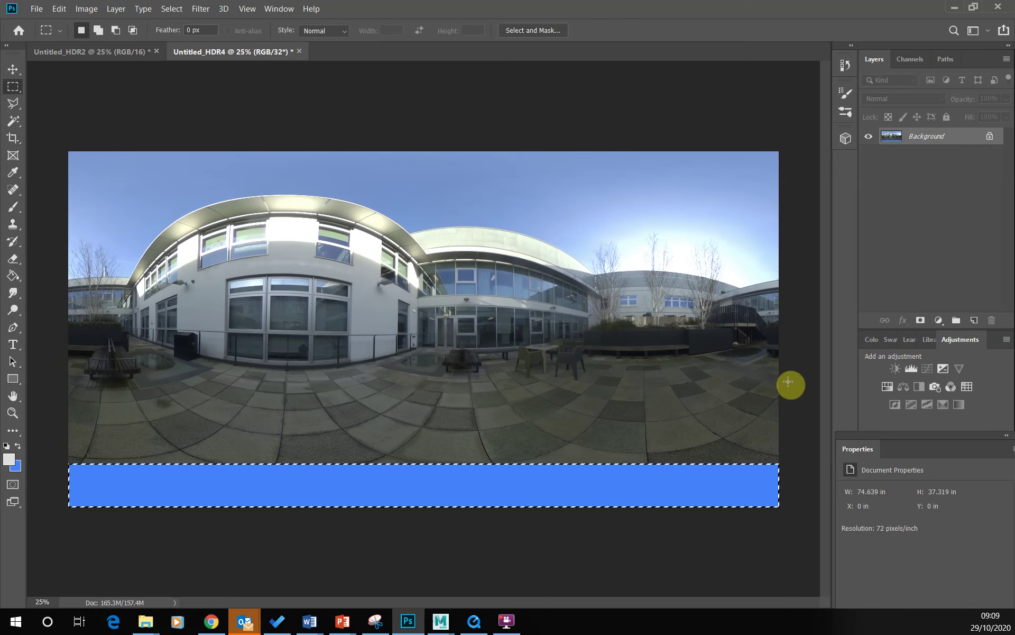
Select the clean paving strip above the blue band and stretch only its height to about 160% so it covers the band.
left_click_drag(788, 381, 63, 462)
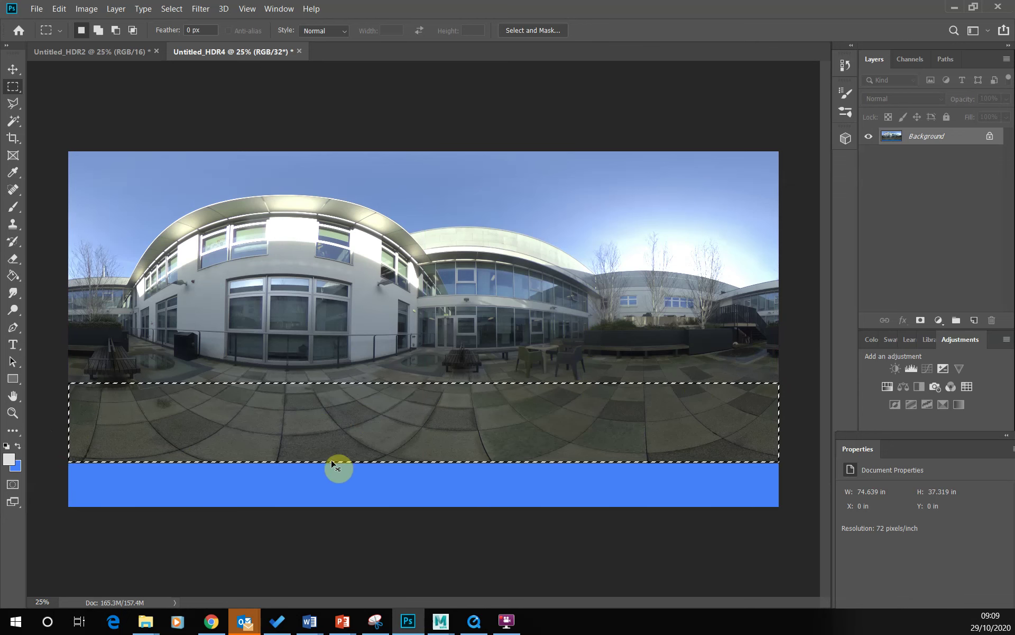
key("ctrl+t")
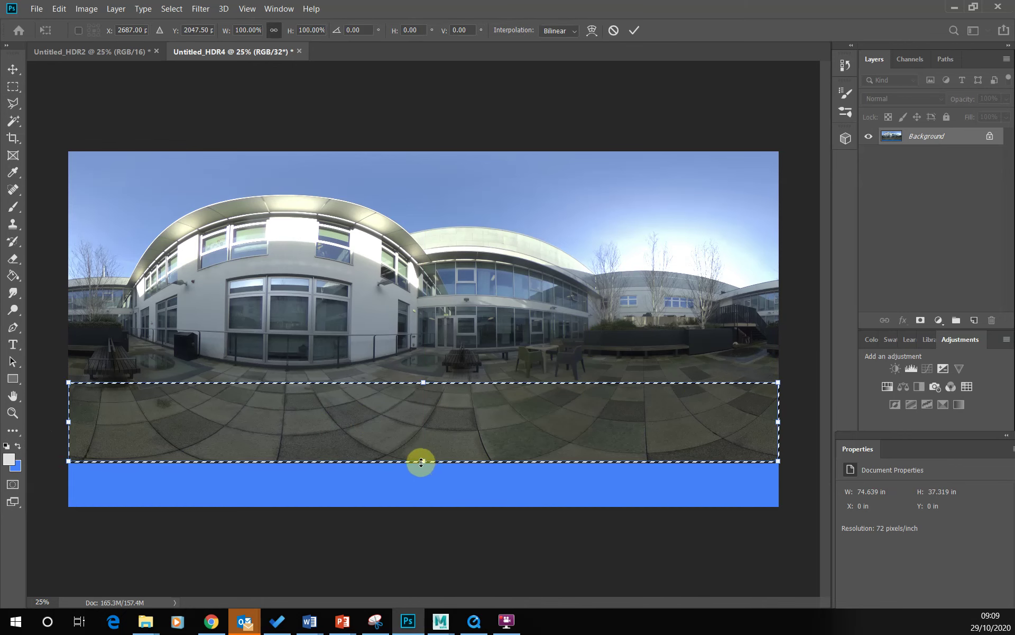
left_click_drag(423, 461, 416, 491)
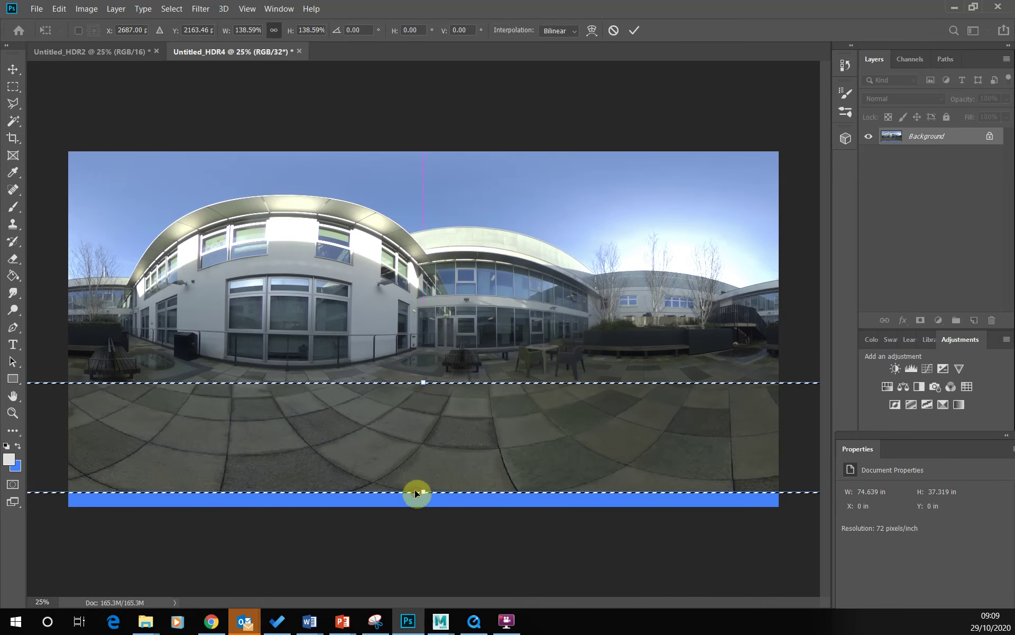
key("ctrl+z")
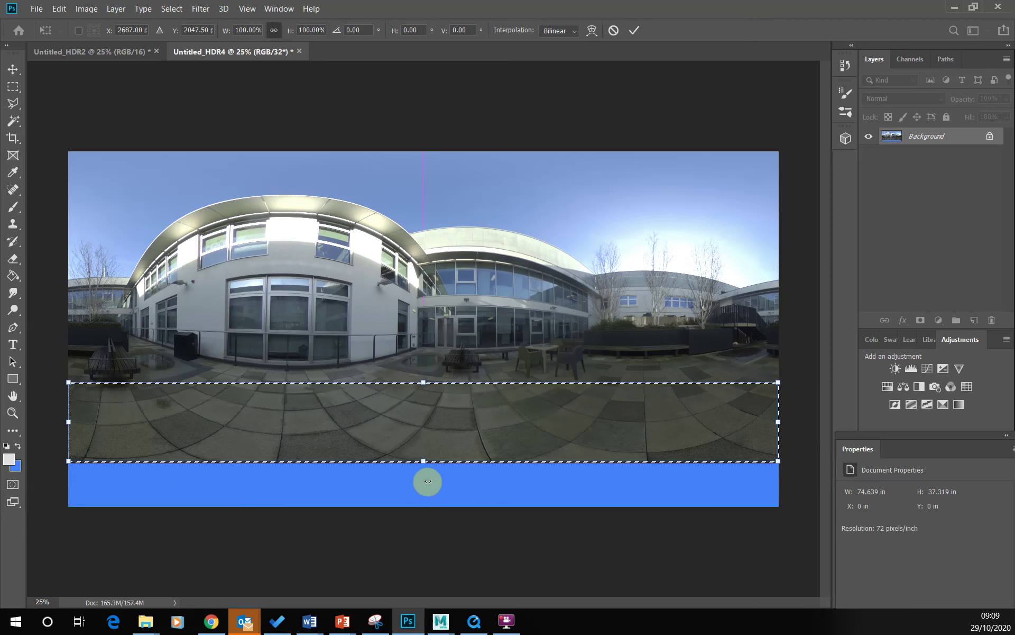
left_click_drag(422, 464, 420, 509)
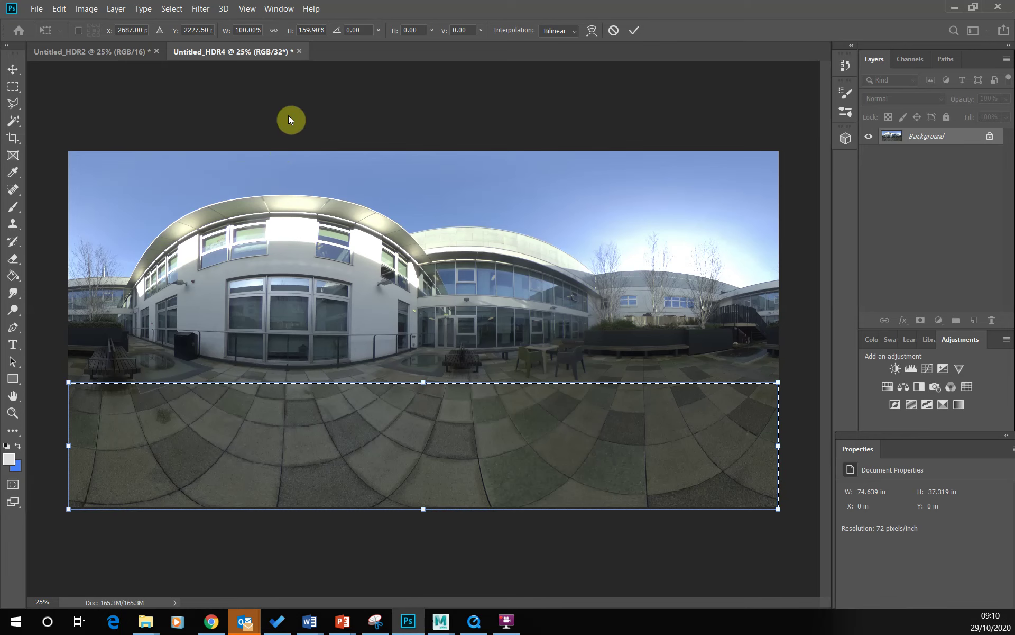
Apply the transform to the stretched paving and deselect it.
left_click(171, 9)
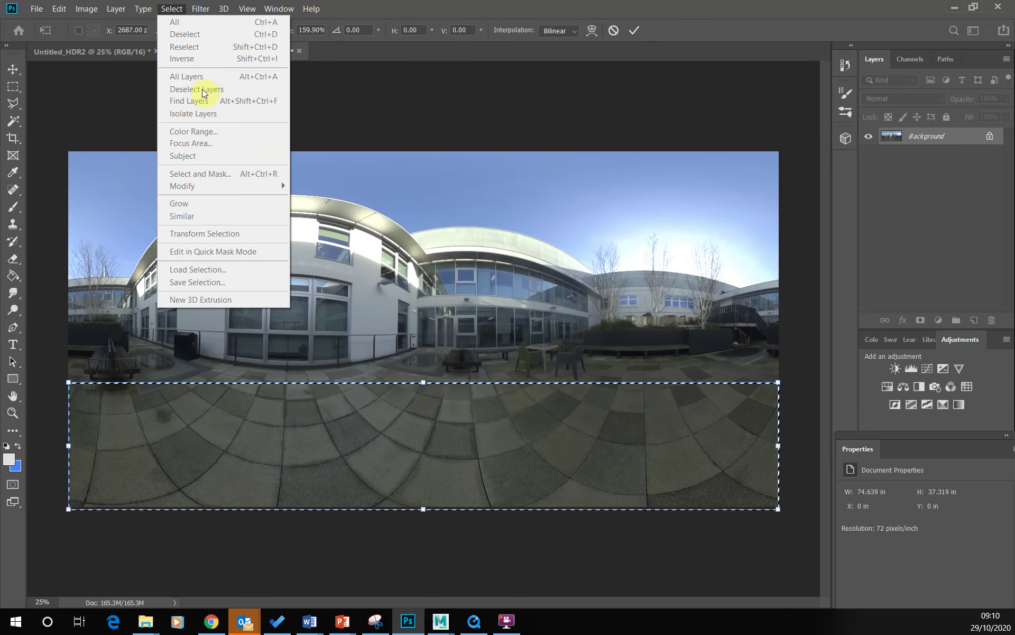
left_click(491, 96)
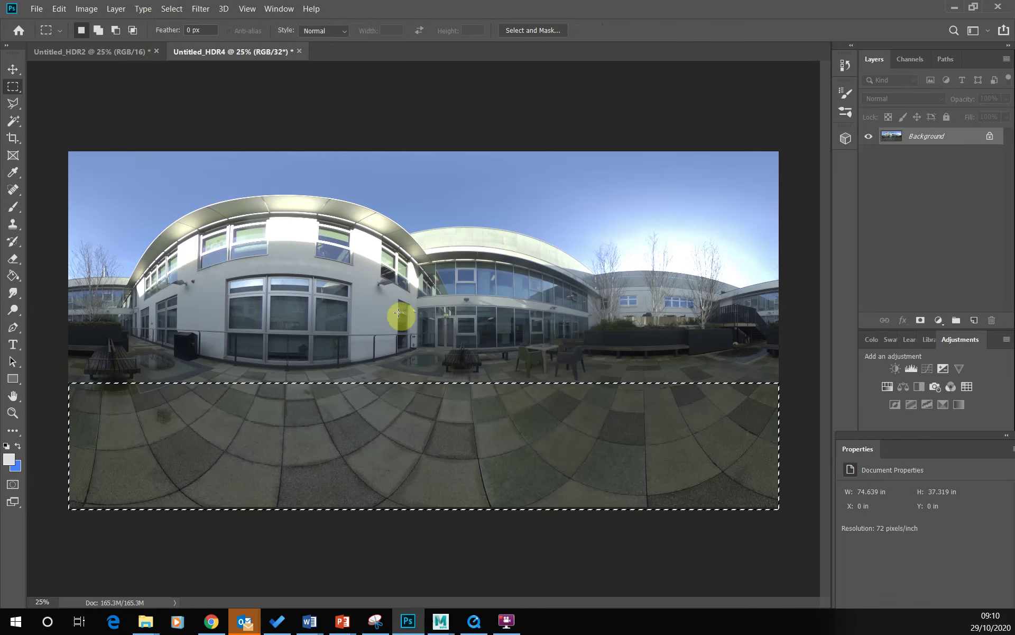
left_click(172, 8)
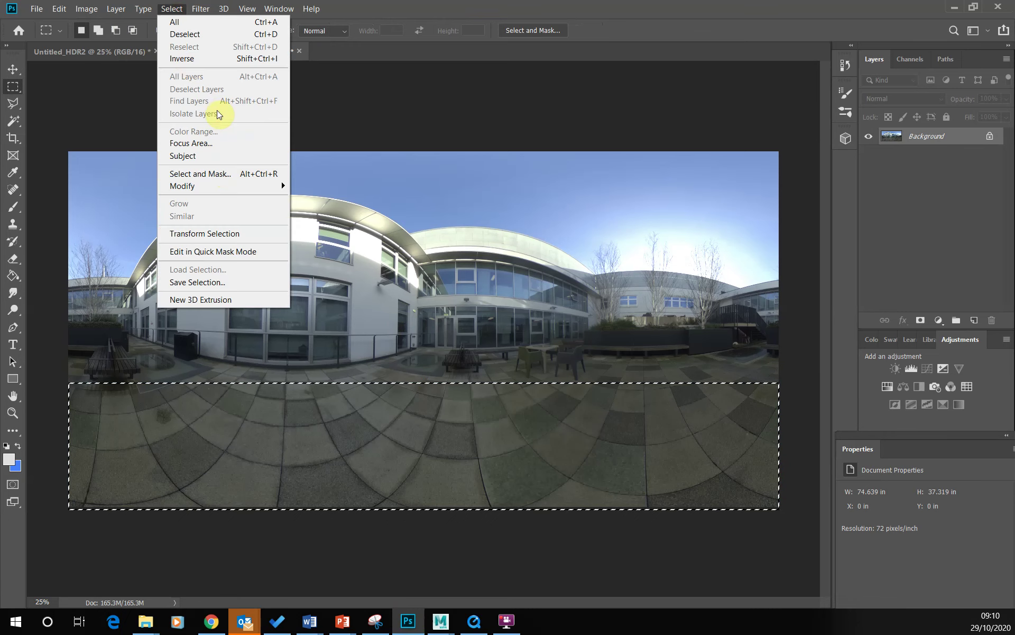
left_click(354, 435)
key("Return")
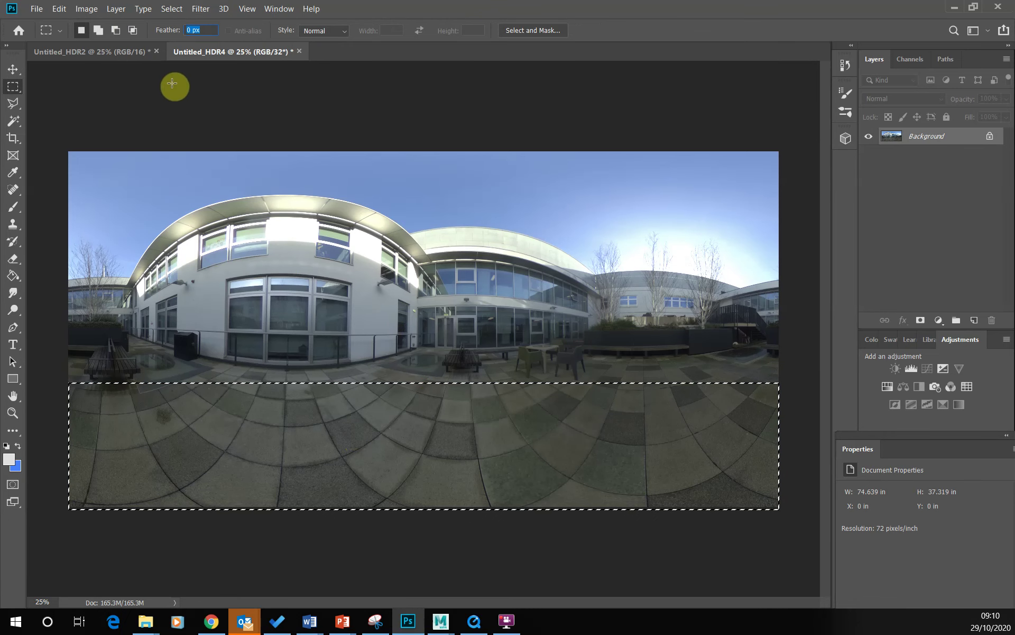
left_click(168, 9)
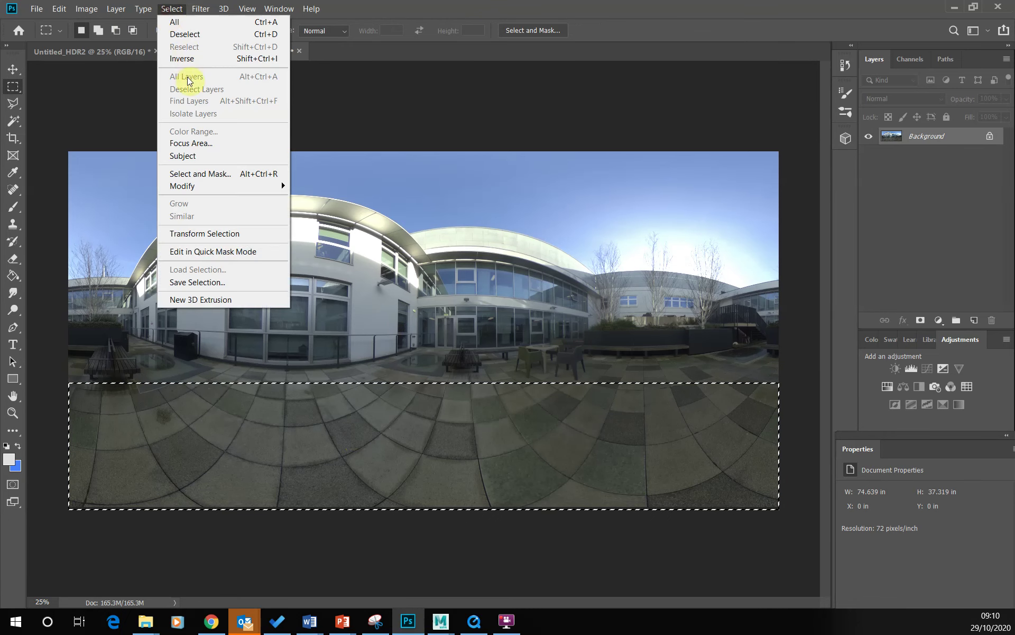
left_click(209, 35)
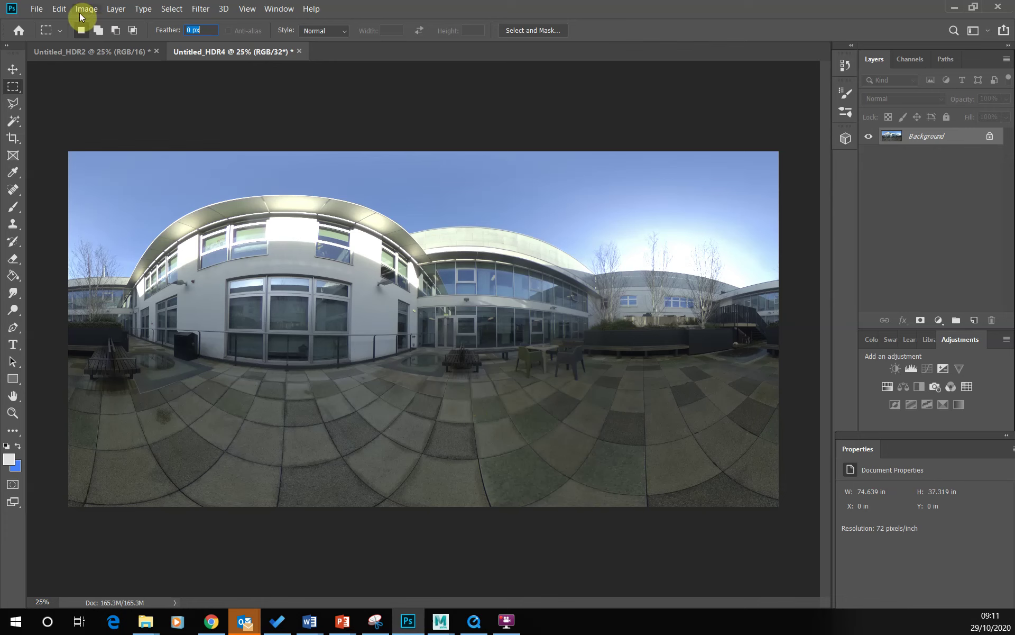
Save the retouched panorama in Radiance format as Untitled_HDR4.hdr in the Roof Garden Images folder.
left_click(37, 9)
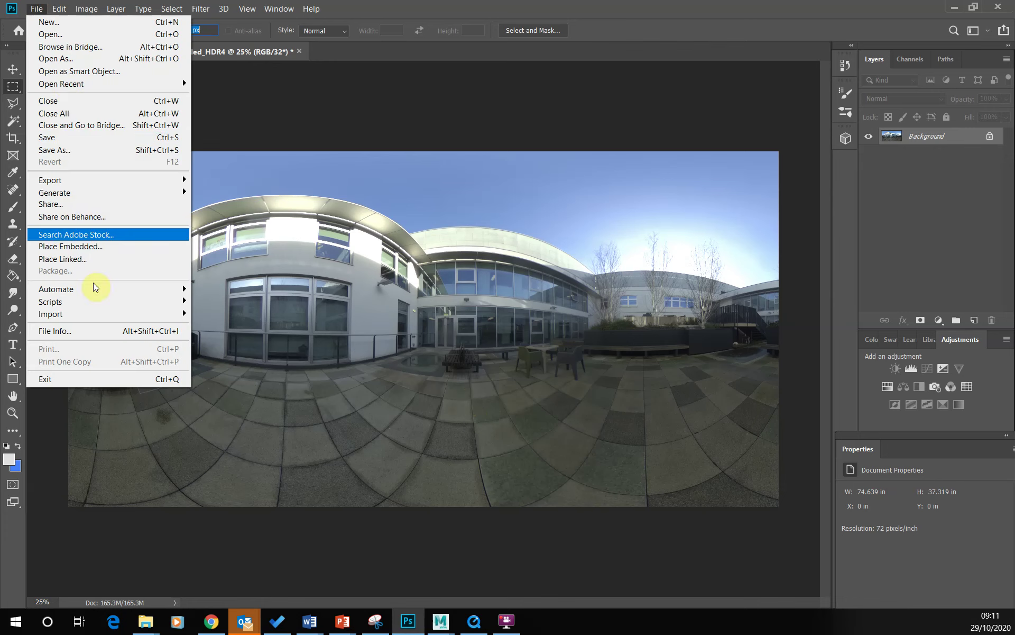
left_click(58, 150)
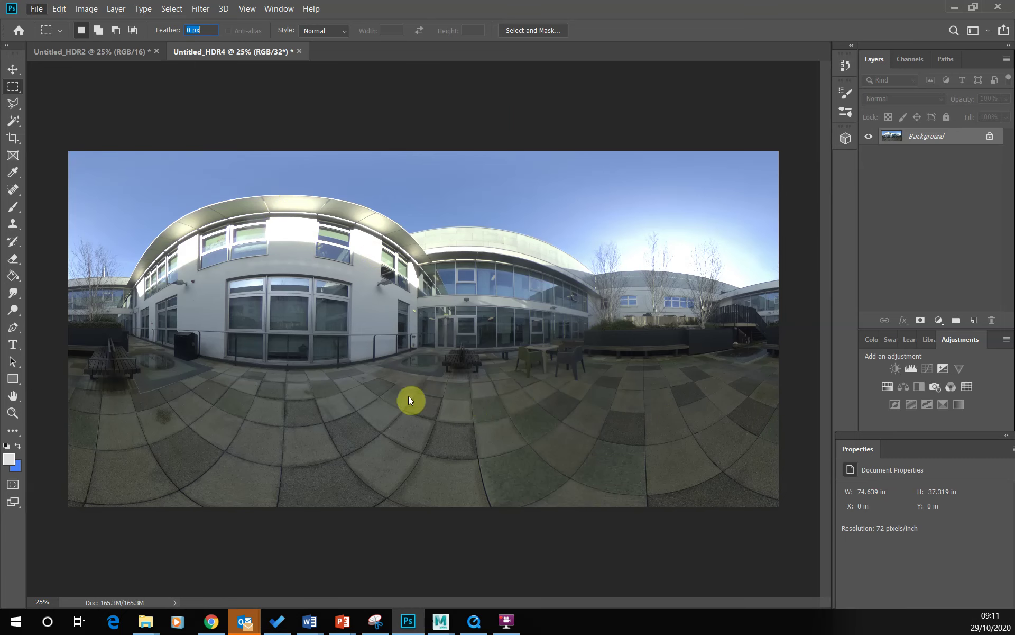
left_click_drag(333, 12, 471, 53)
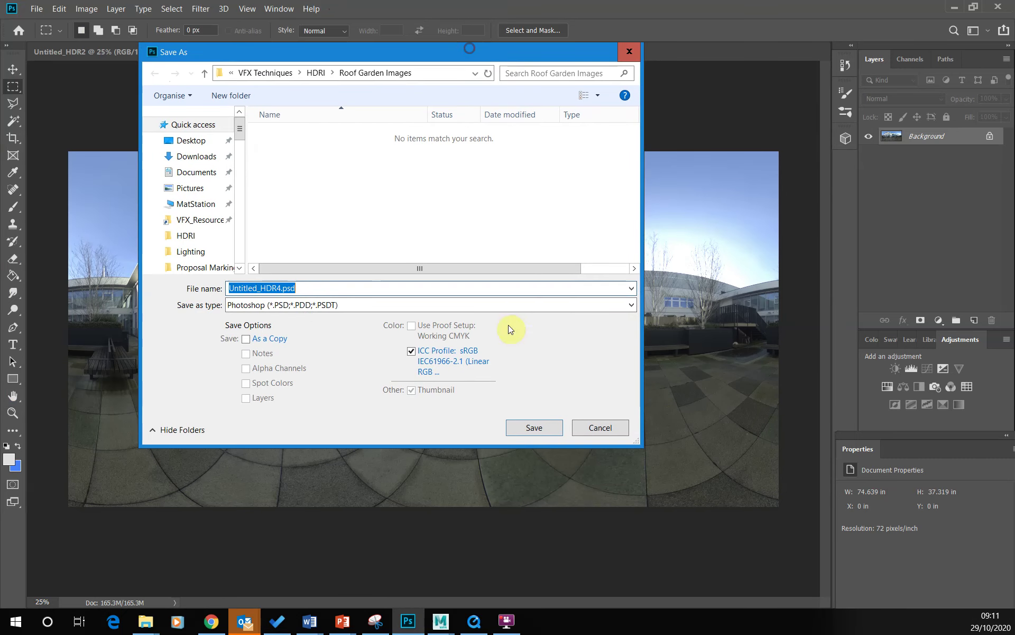
left_click(506, 305)
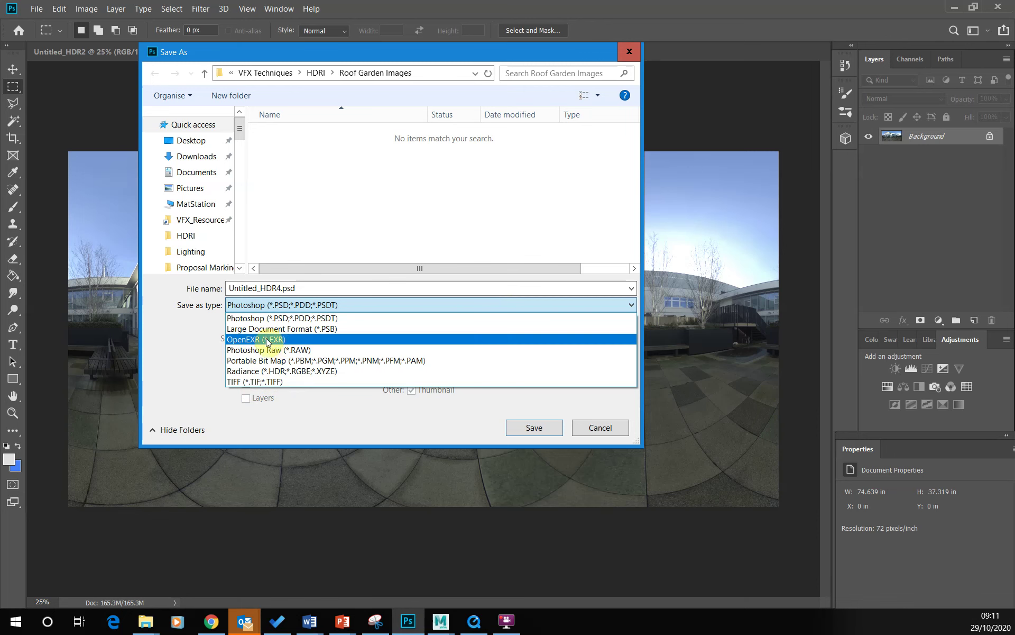
left_click(289, 371)
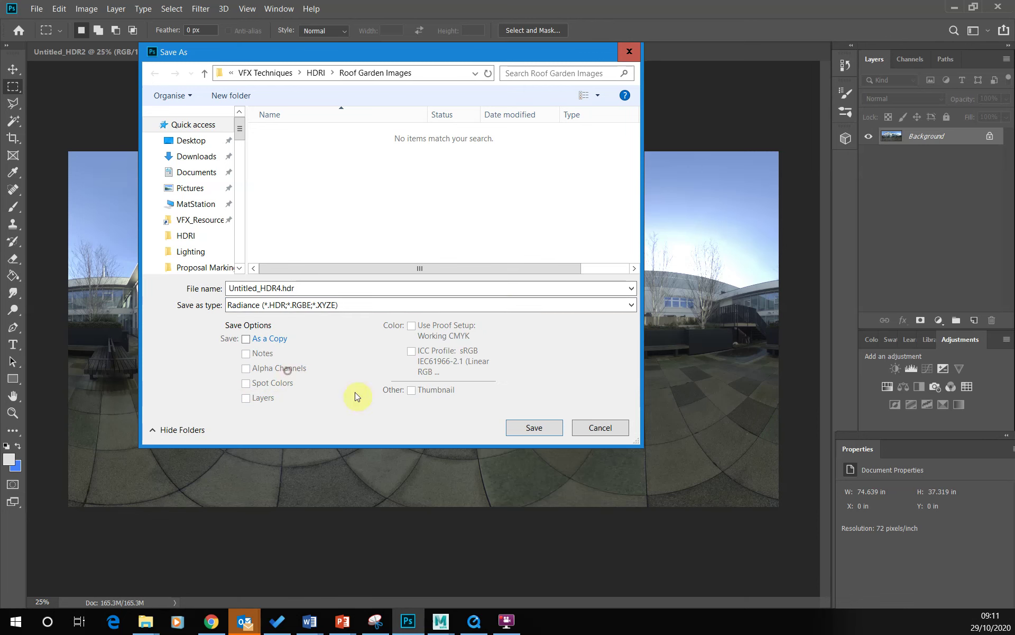
left_click(538, 427)
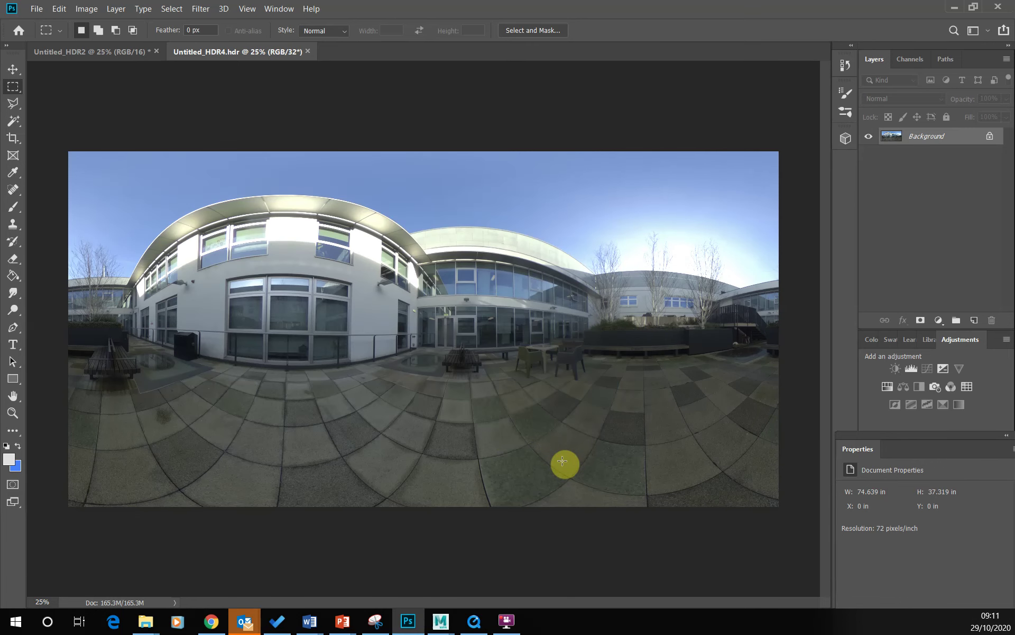
Start saving the retouched panorama as a new file in Radiance (*.HDR;*.RGBE;*.XYZE) format.
left_click(39, 10)
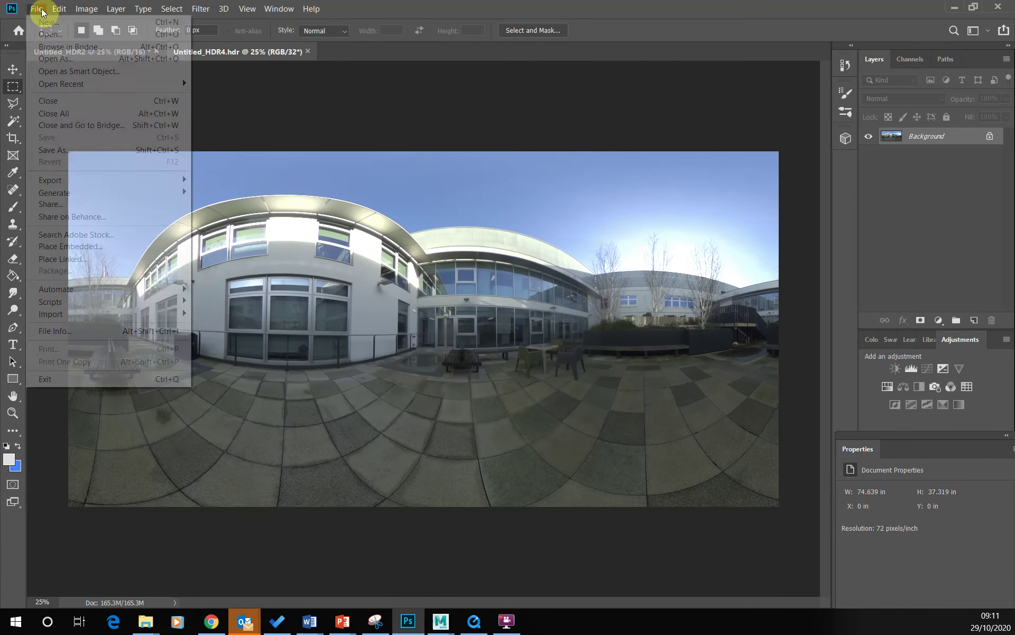
left_click(95, 153)
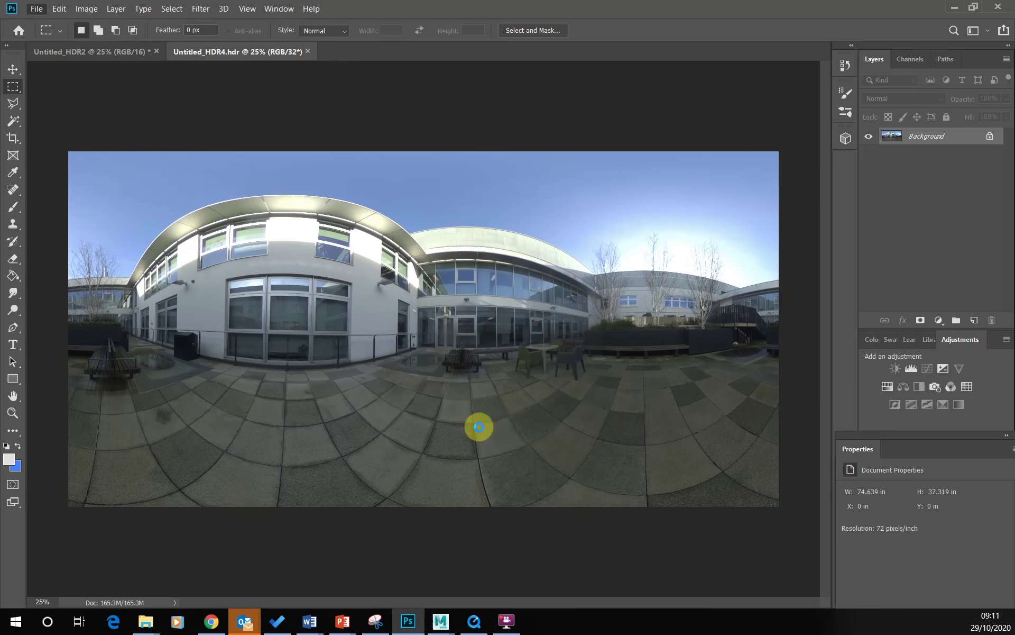
left_click(345, 304)
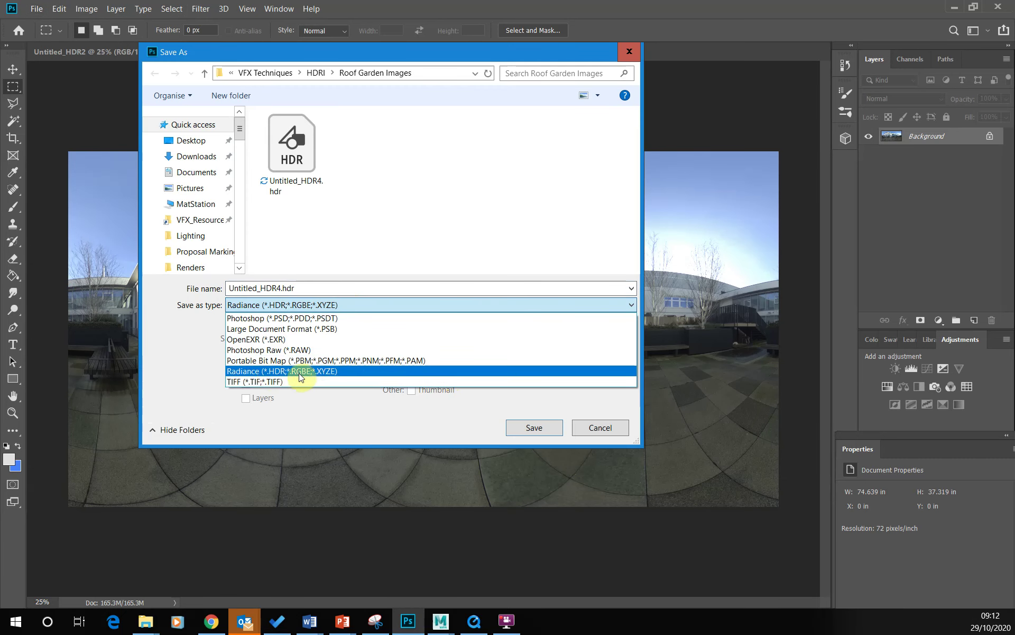
left_click(297, 372)
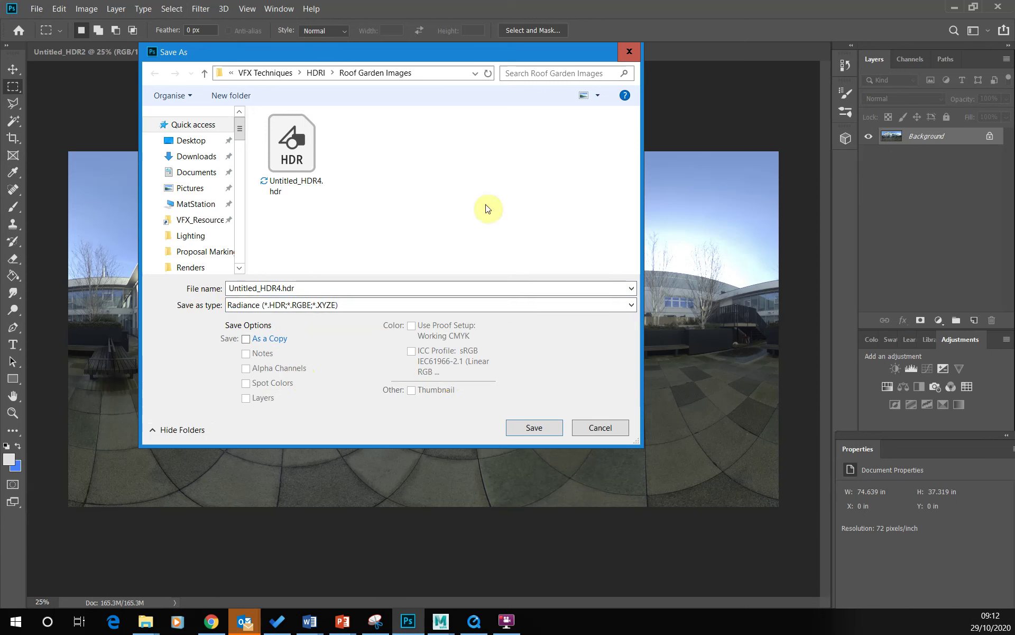
Set the save location to the sourceimages folder of MayaProj inside Applicant Day Demo 2019 on OneDrive.
left_click(256, 73)
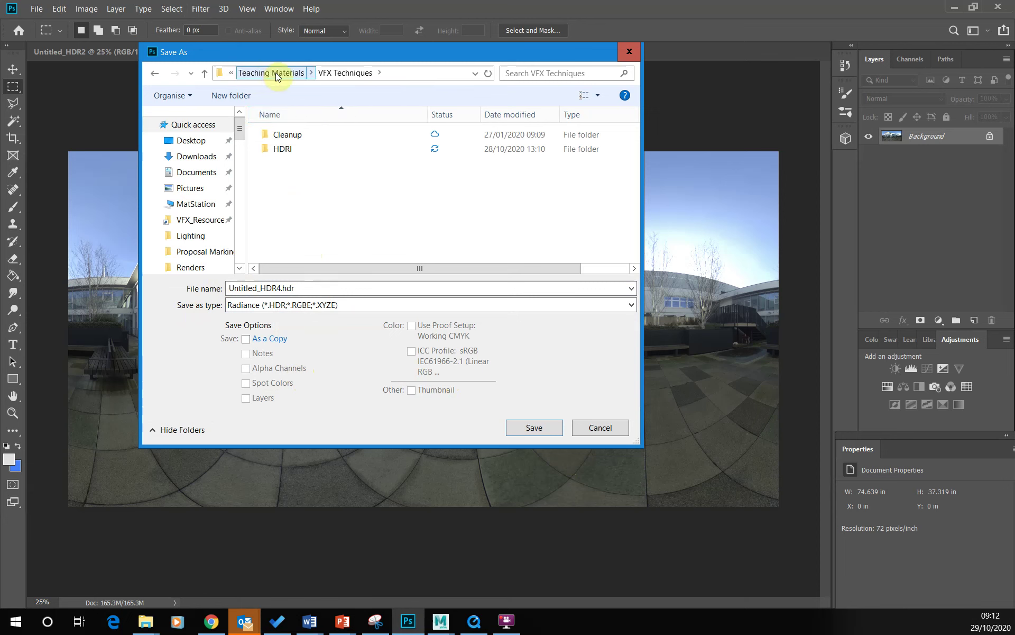
left_click(232, 73)
left_click(233, 73)
left_click(244, 86)
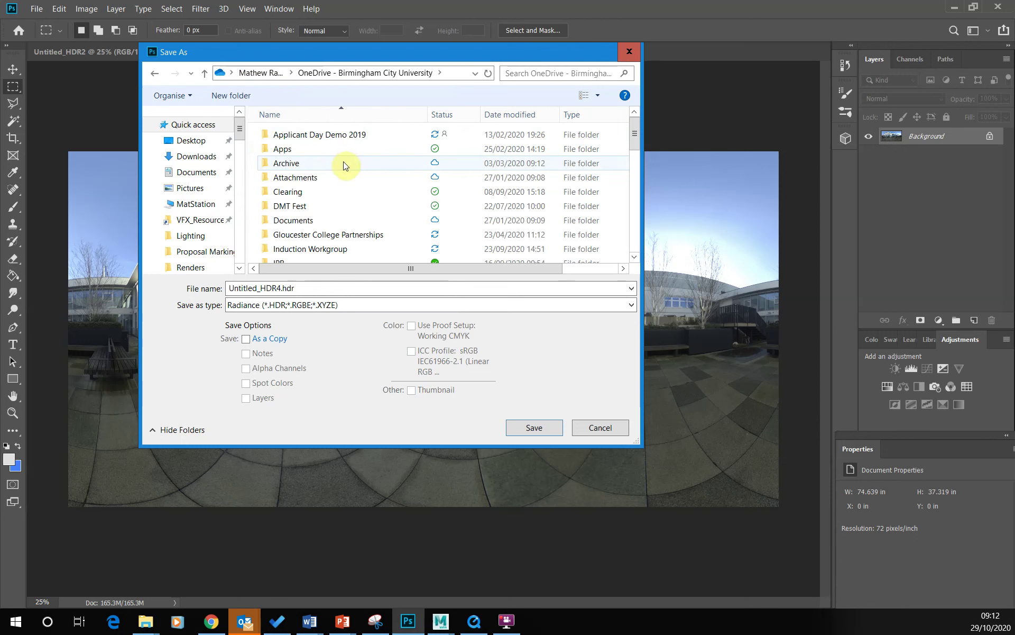
left_click(317, 137)
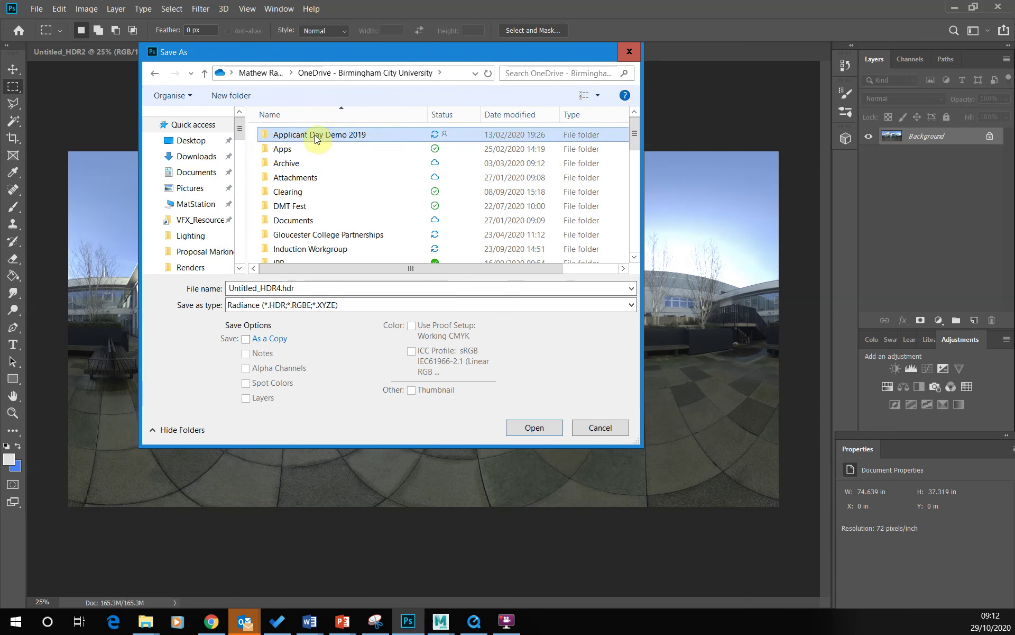
double_click(316, 137)
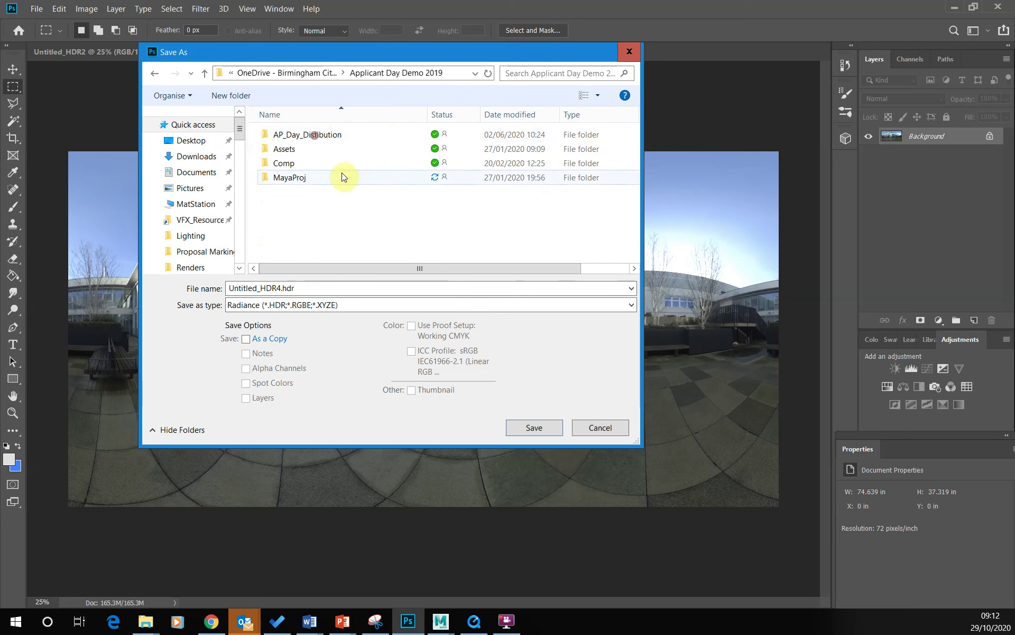
double_click(286, 179)
scroll(287, 253, "down", 1)
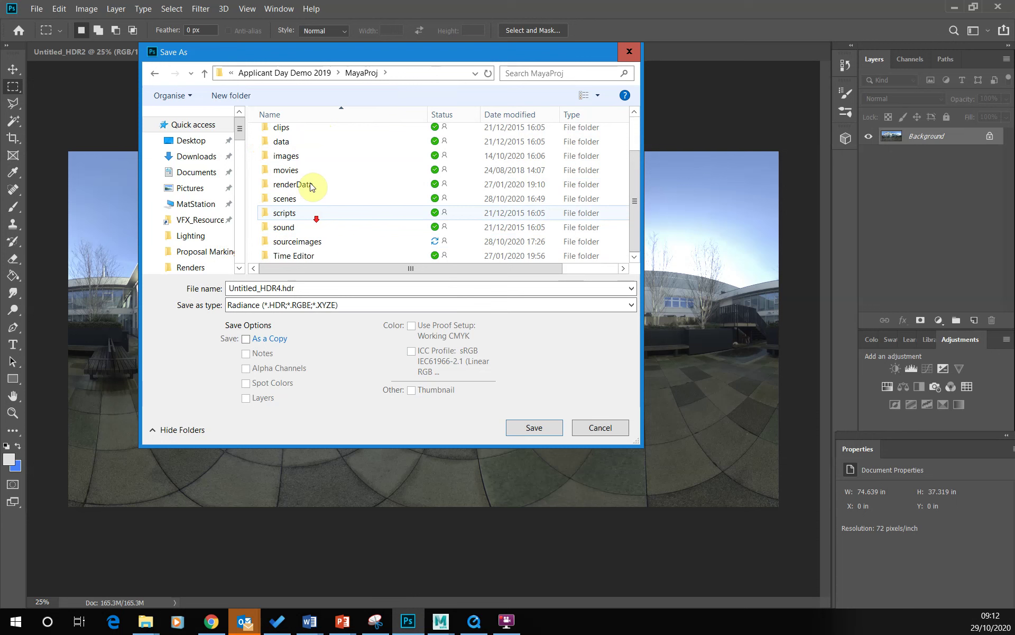
double_click(304, 244)
Name the Radiance file garden_v2.hdr and save it in the sourceimages folder.
left_click(278, 288)
left_click(279, 288)
double_click(280, 288)
left_click(285, 289)
key("BackSpace")
key("BackSpace")
key("BackSpace")
key("BackSpace")
key("BackSpace")
key("BackSpace")
key("BackSpace")
key("BackSpace")
key("BackSpace")
key("BackSpace")
key("BackSpace")
key("BackSpace")
key("BackSpace")
type("garden_v2")
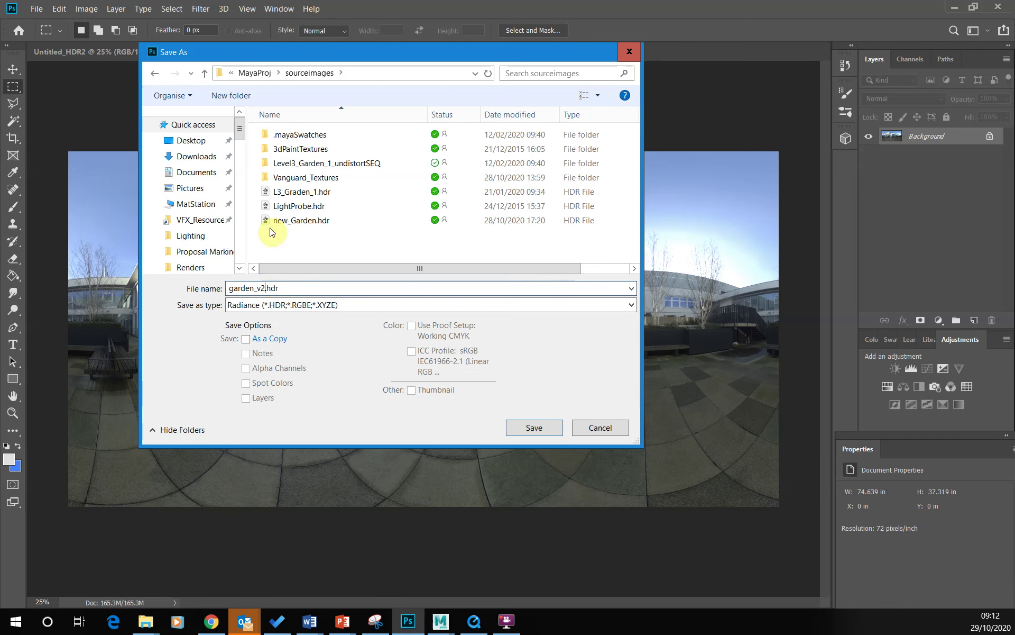
left_click(536, 428)
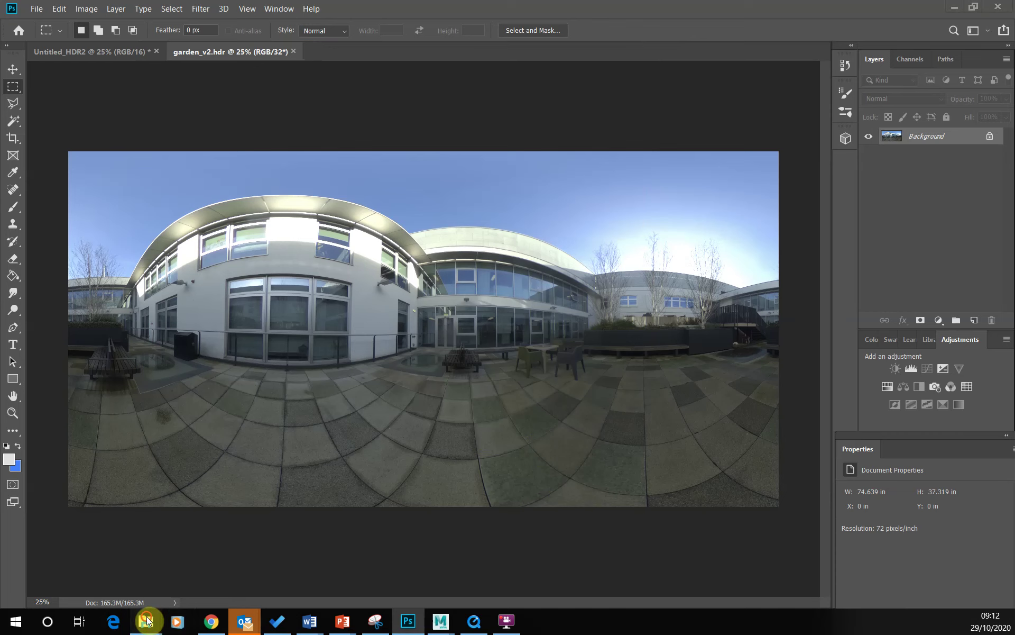
Switch to File Explorer and look through the scenes and sourceimages folders of MayaProj for the project files.
mouse_move(143, 622)
left_click(199, 564)
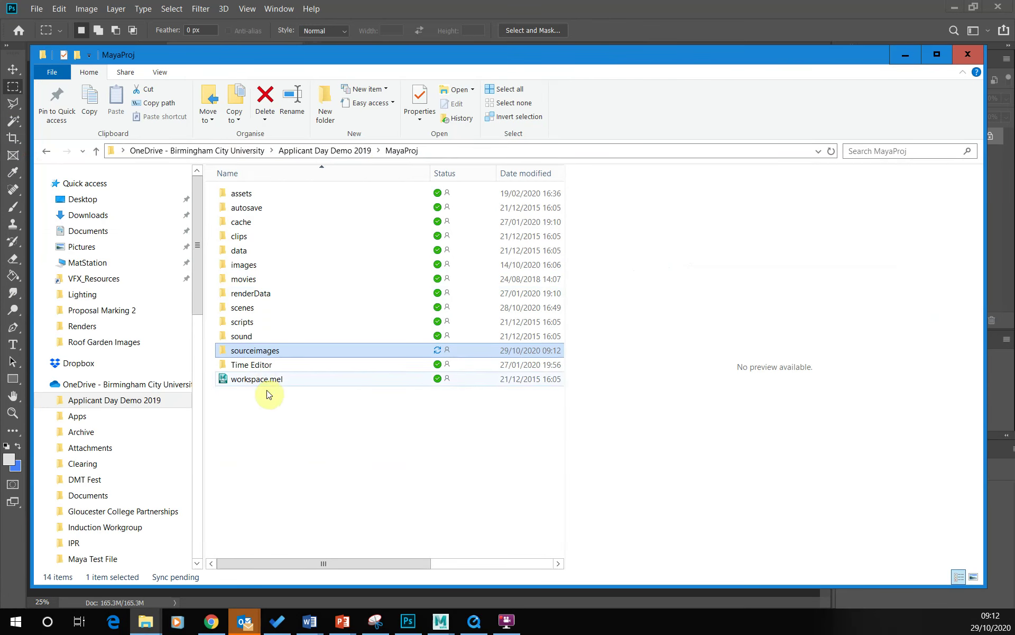
double_click(289, 307)
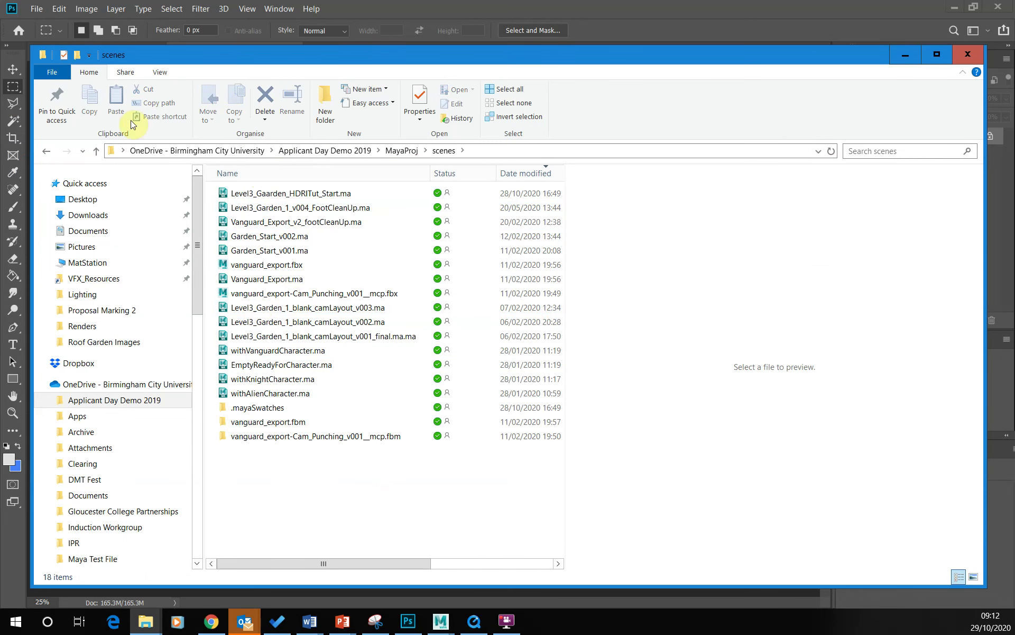
left_click(46, 150)
double_click(256, 351)
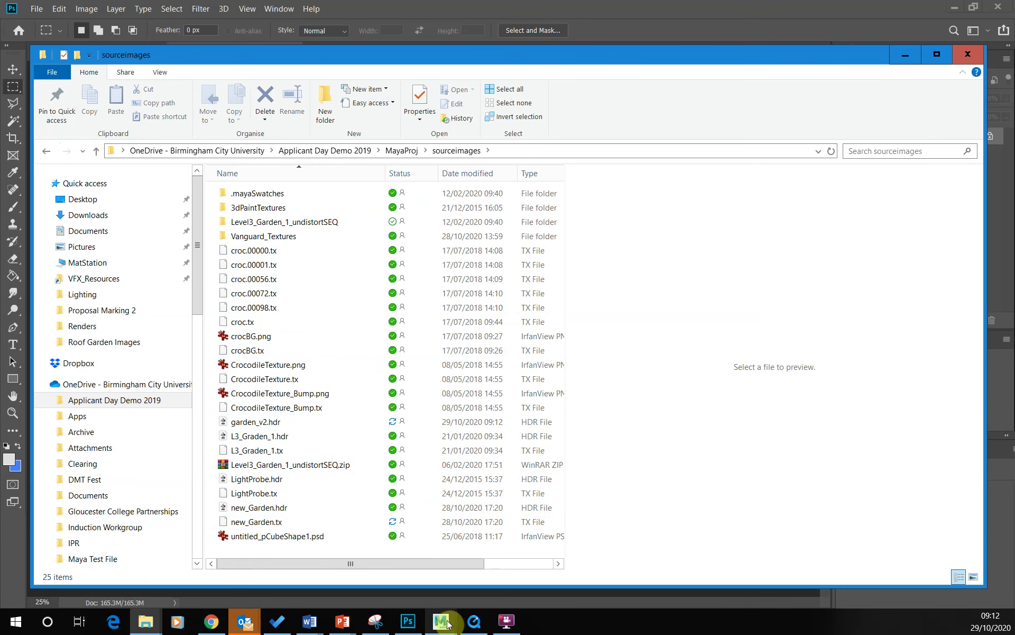
Bring up the Maya scene and play the Vanguard reference clip in QuickTime Player, pausing it at one second.
mouse_move(447, 623)
left_click(497, 571)
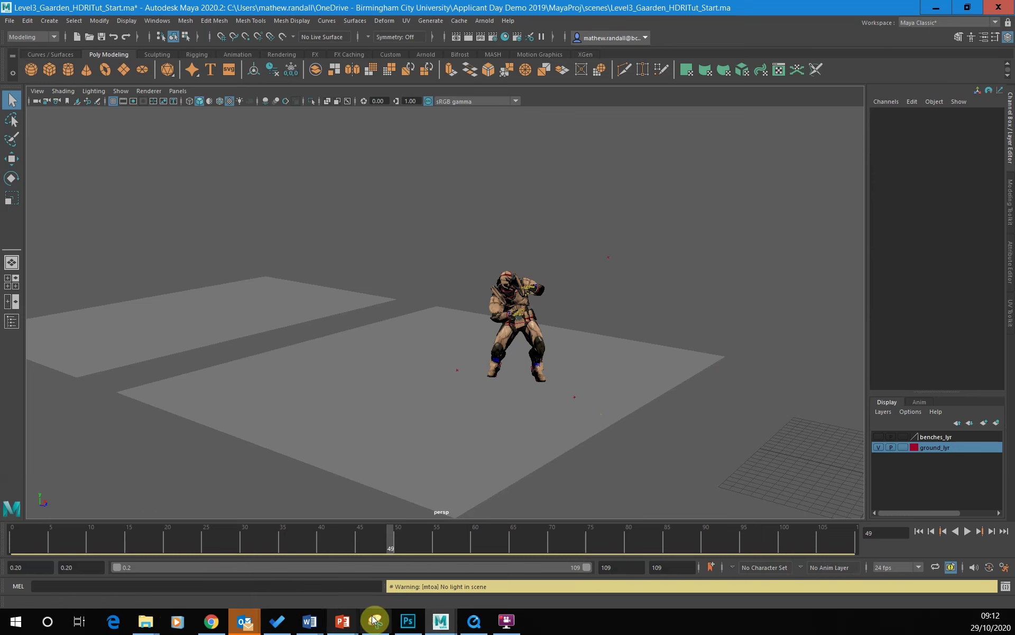
left_click(474, 621)
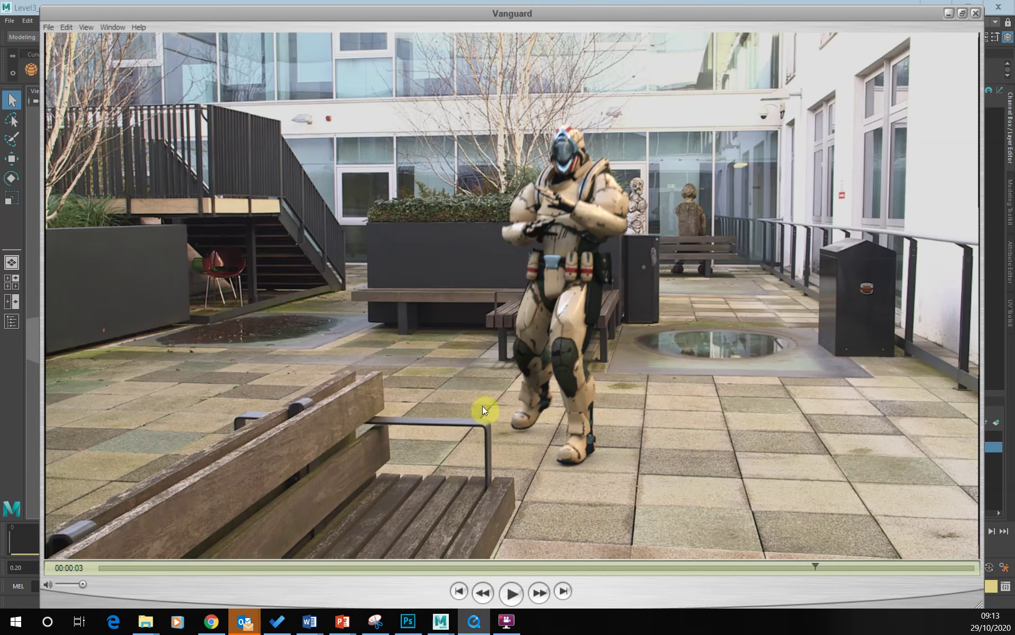
left_click(511, 593)
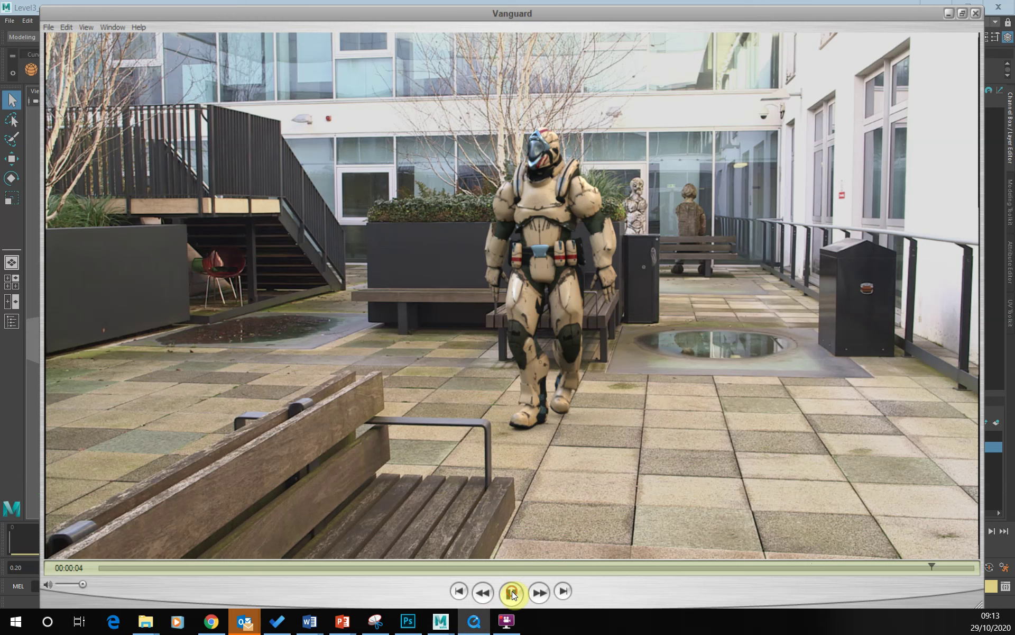
left_click(512, 593)
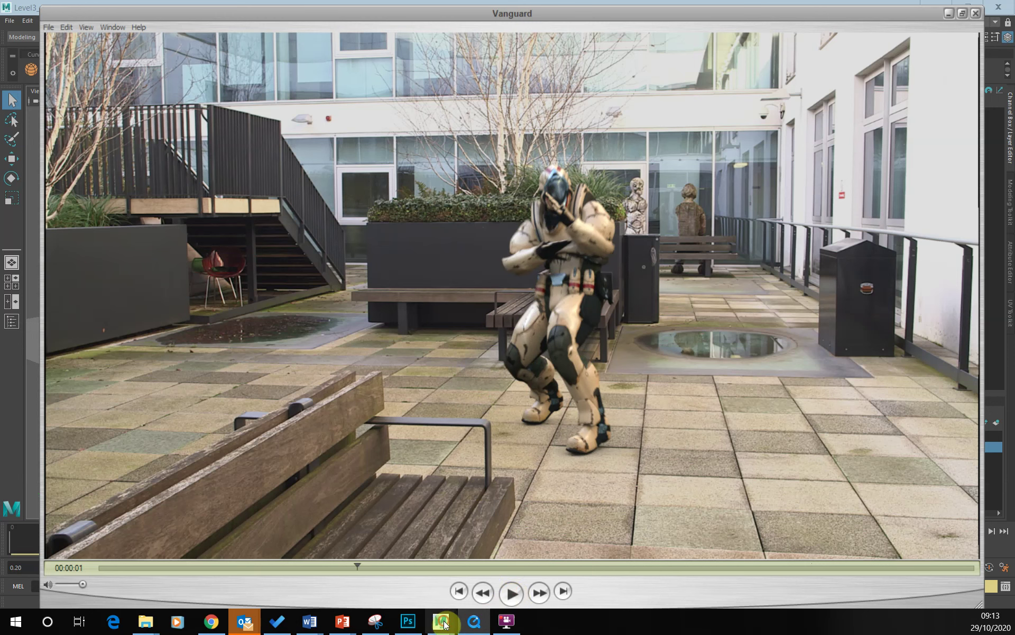
Switch back to the Maya scene and scrub the character animation to frame 37.
mouse_move(440, 621)
left_click(481, 566)
mouse_move(254, 545)
left_mouse_down()
mouse_move(136, 537)
mouse_move(405, 544)
mouse_move(157, 528)
mouse_move(431, 567)
mouse_move(384, 536)
mouse_move(398, 529)
mouse_move(233, 531)
mouse_move(297, 533)
left_mouse_up()
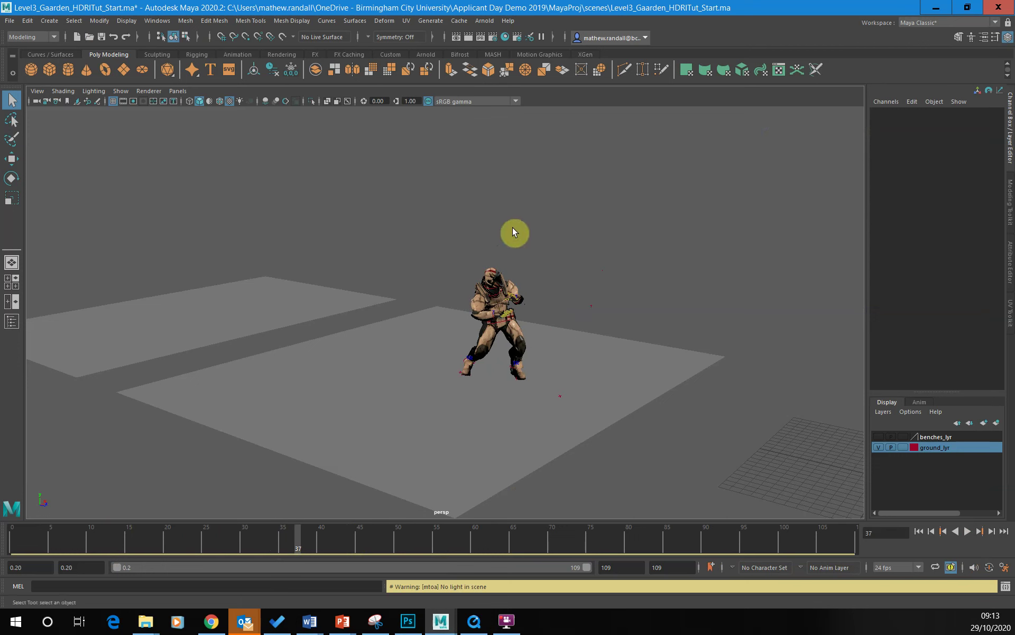
scroll(497, 217, "down", 3)
scroll(497, 217, "up", 1)
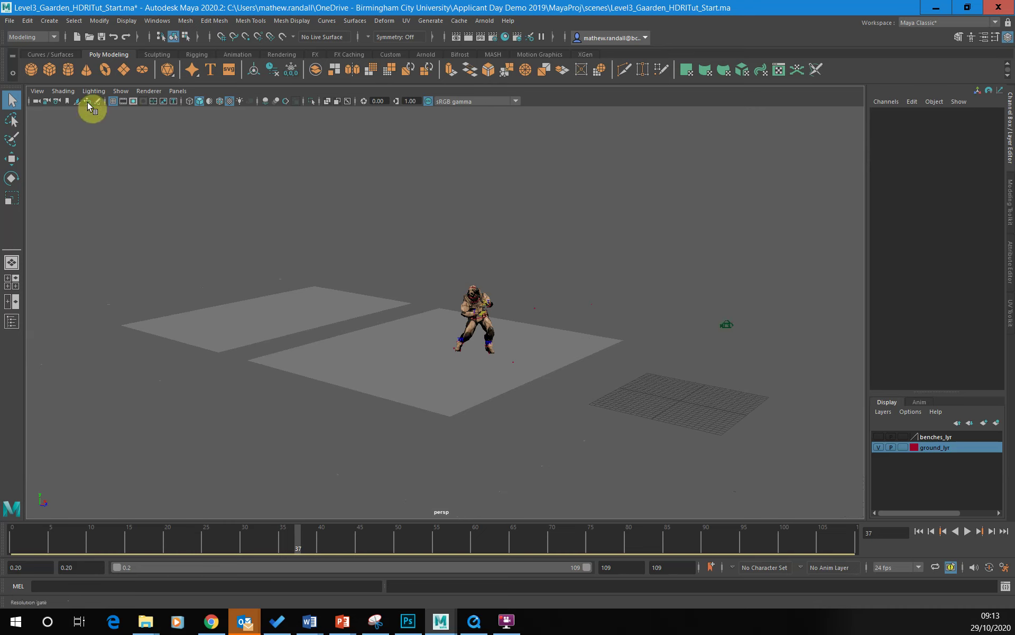
Select the scene camera and look through it in the viewport.
left_click(454, 402)
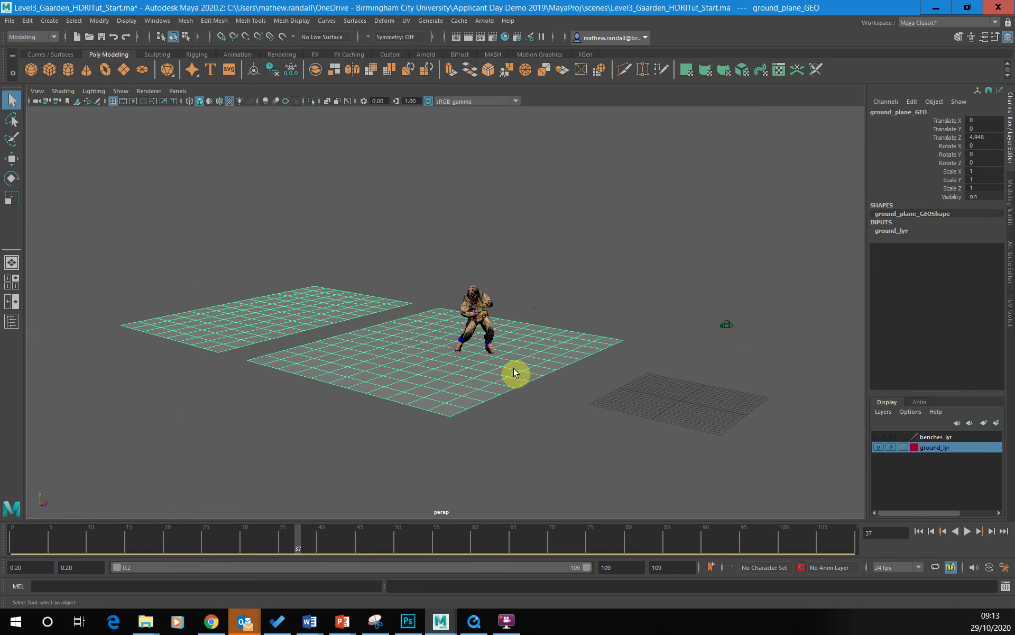
left_click(728, 324)
left_click(177, 92)
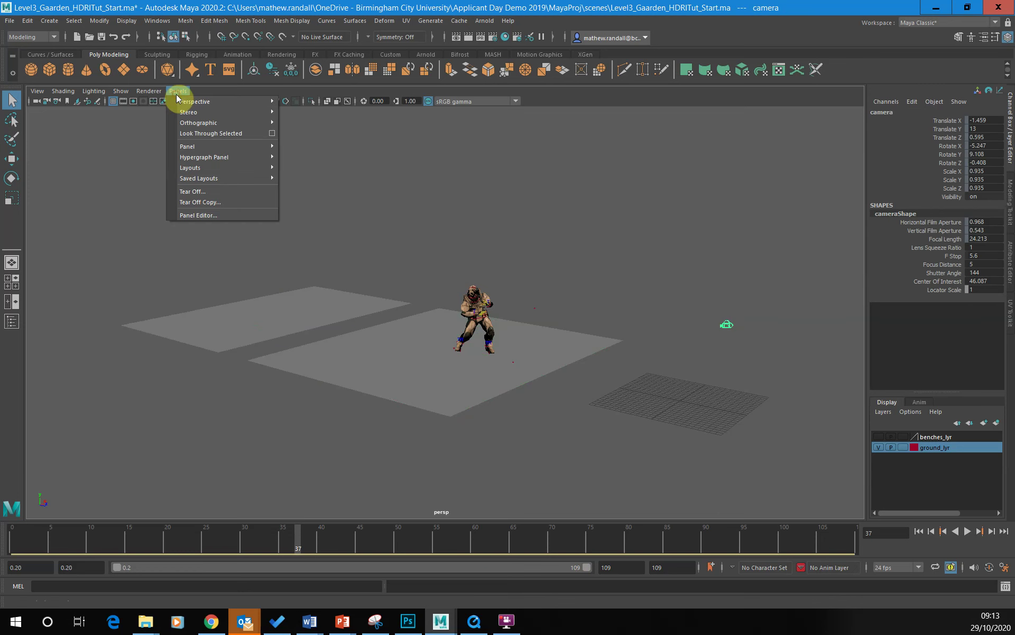
mouse_move(188, 102)
left_click(301, 104)
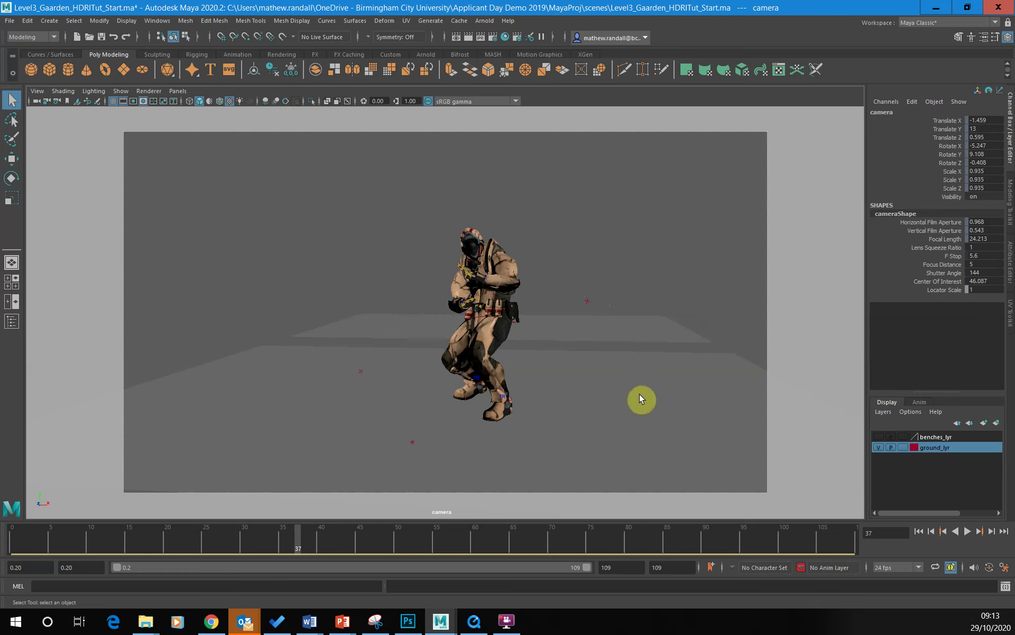
Open the attributes of the camera's imagePlaneShape3 and set its Display Mode to RGB.
left_click(37, 91)
left_click(44, 110)
left_click(1010, 263)
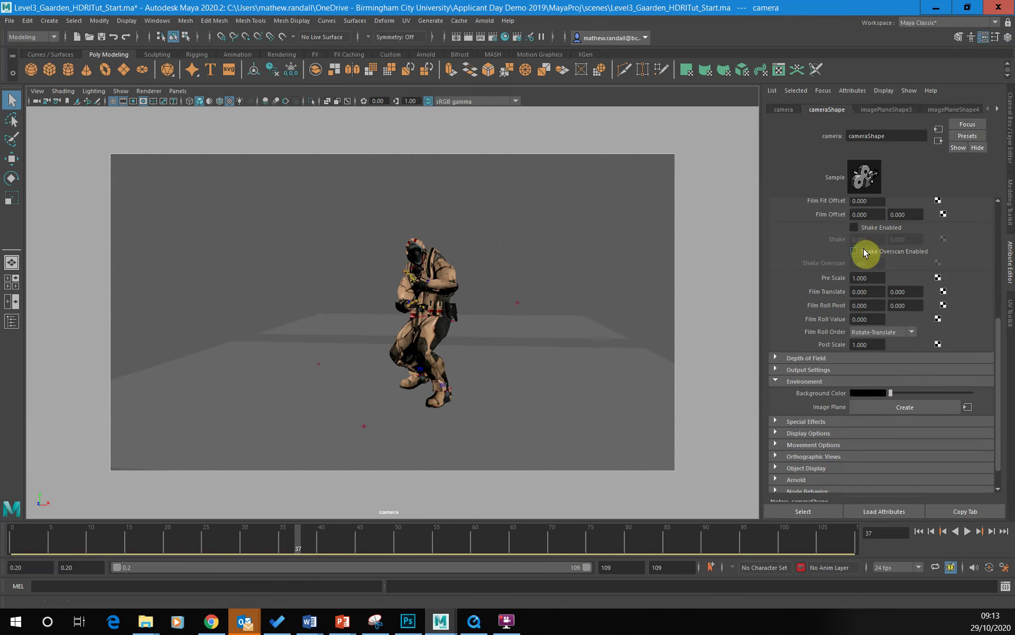
scroll(846, 278, "up", 5)
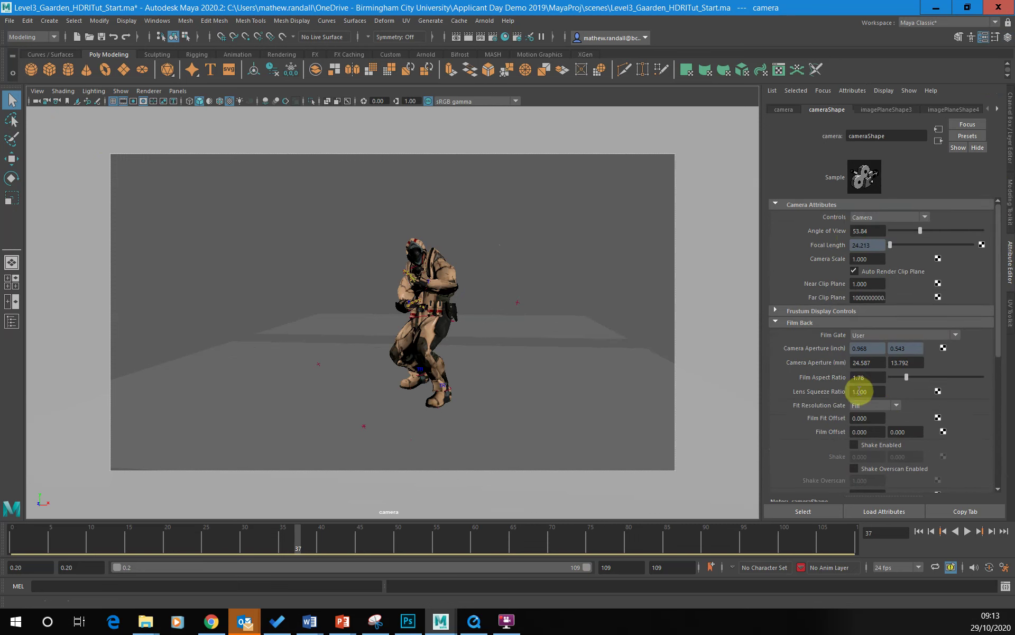
scroll(840, 357, "down", 5)
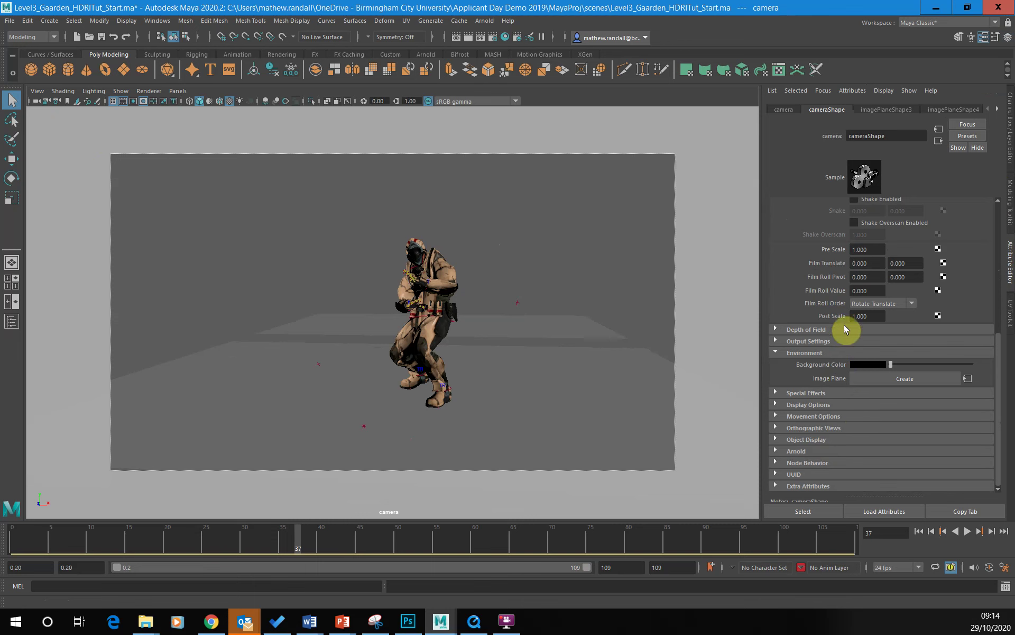
left_click(968, 379)
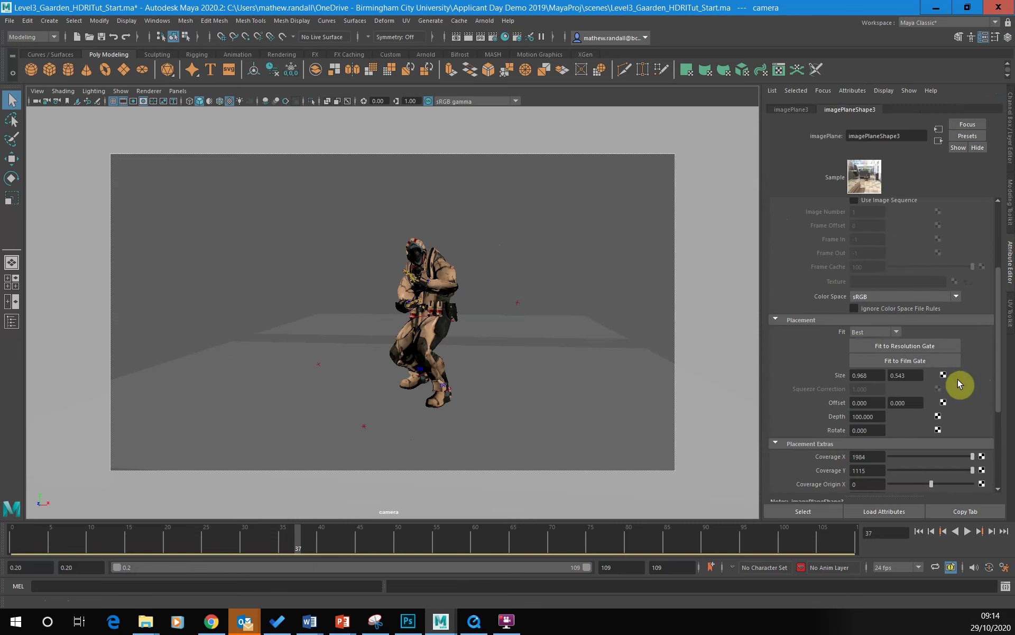
scroll(958, 379, "up", 3)
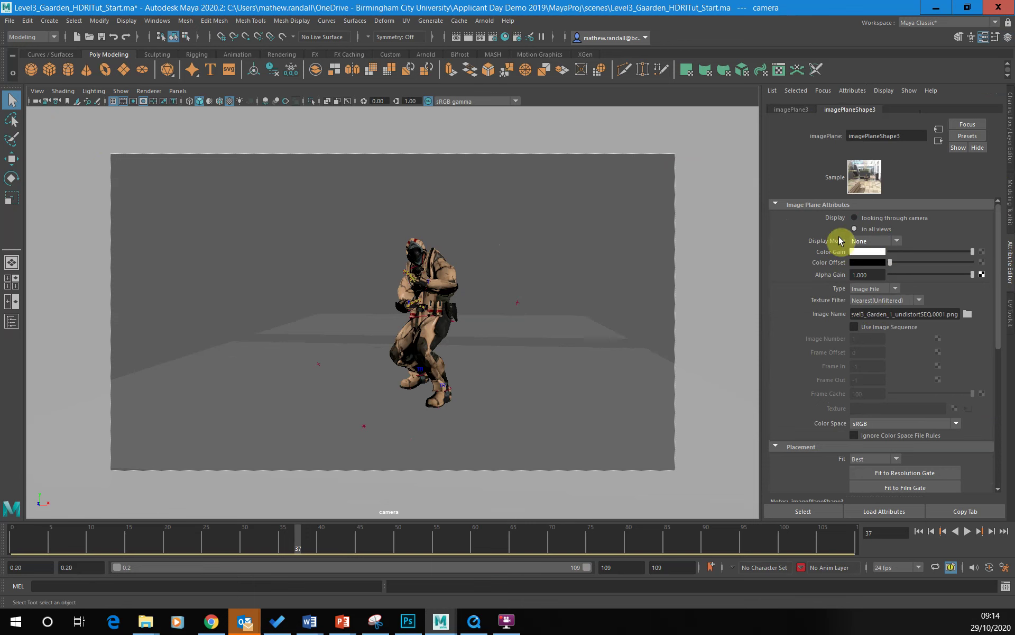
left_click(876, 241)
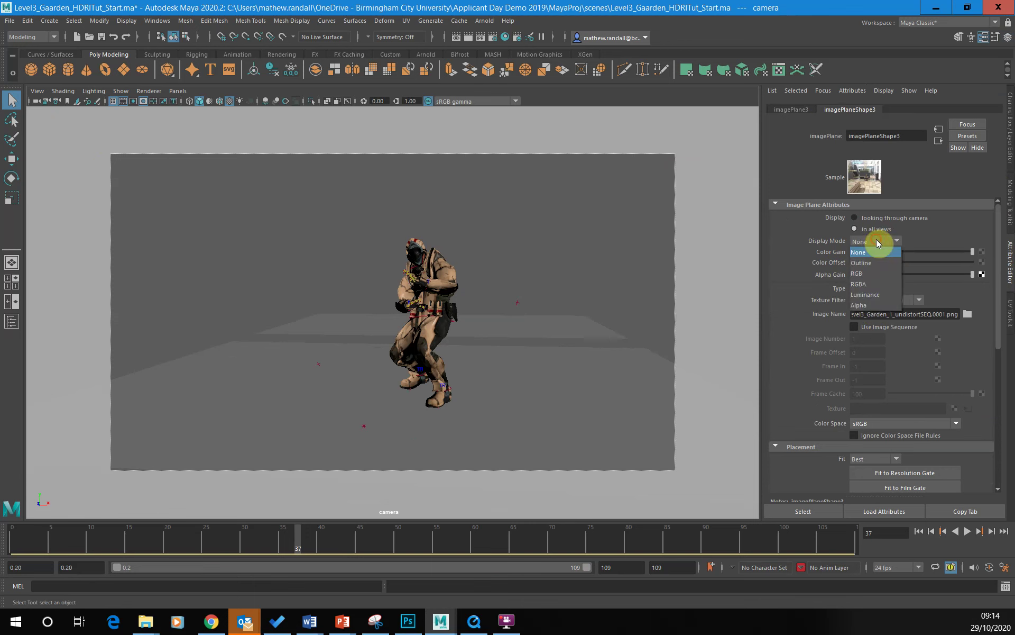
left_click(867, 273)
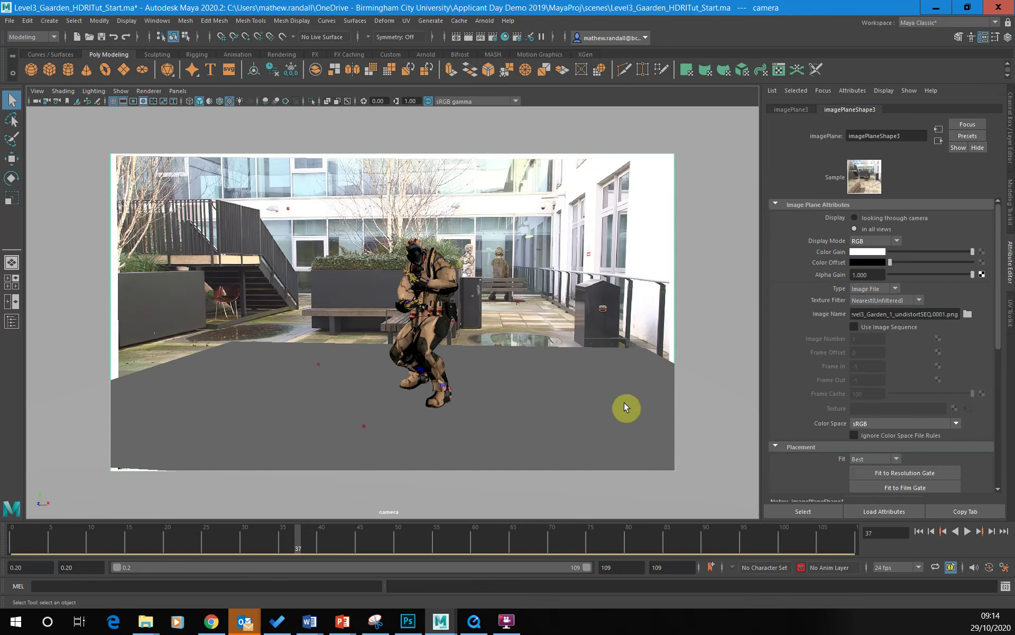
Bring back the display layer list and hide the ground_lyr layer.
left_click(1010, 132)
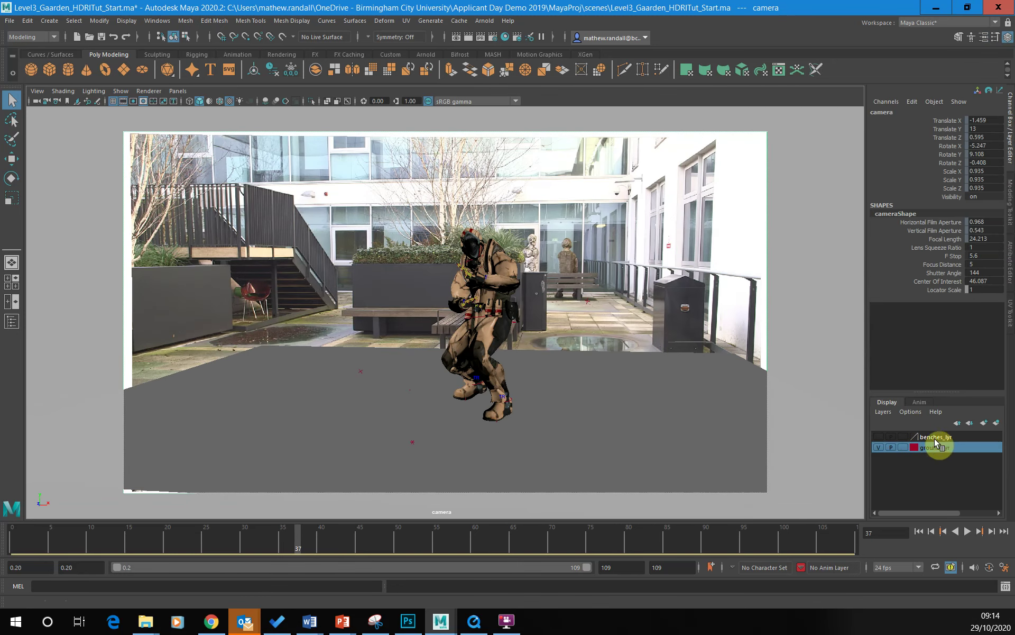
left_click(914, 448)
left_click(901, 404)
left_click(879, 447)
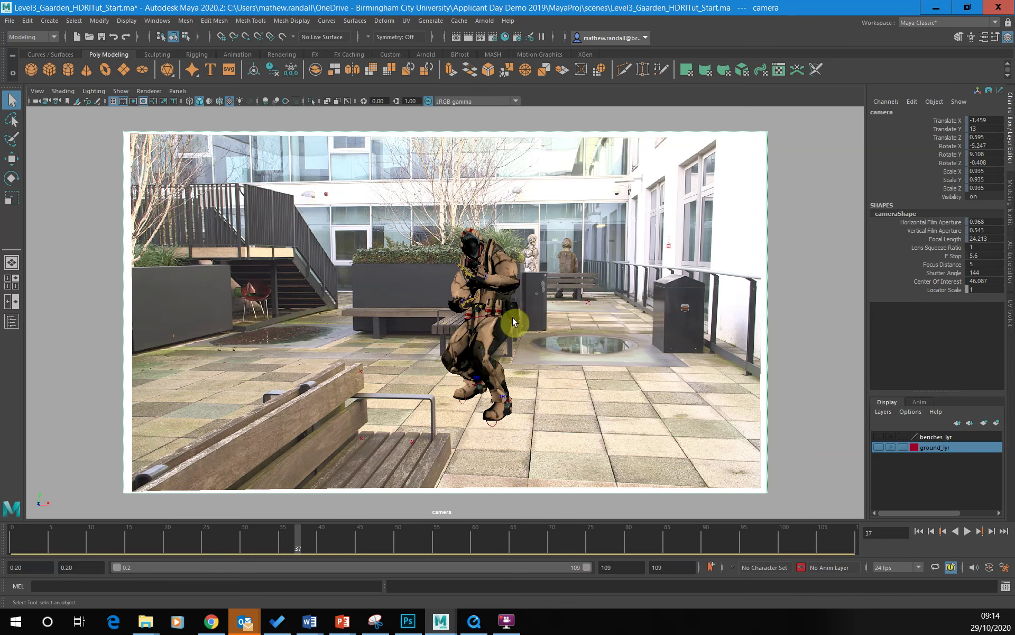
Switch the viewport to the persp view and create an Arnold Skydome Light.
left_click(178, 90)
mouse_move(192, 104)
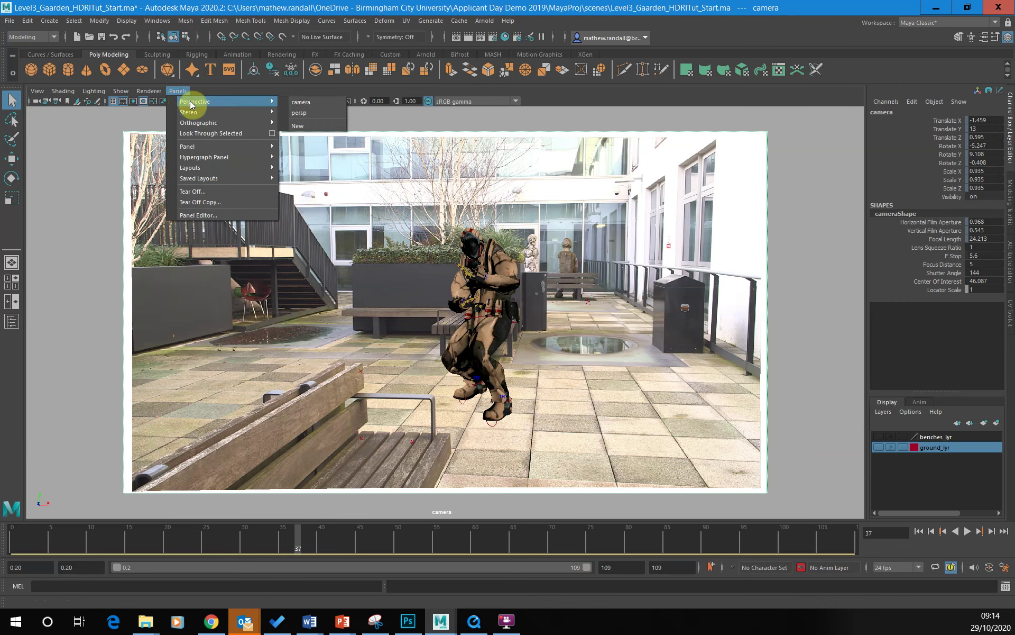
left_click(302, 111)
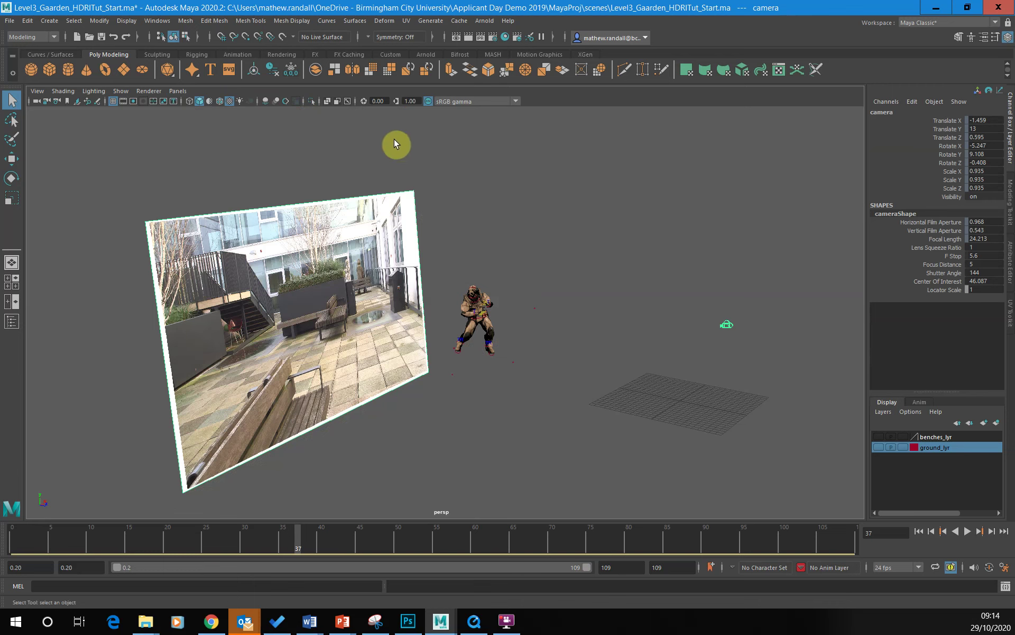
left_click(481, 21)
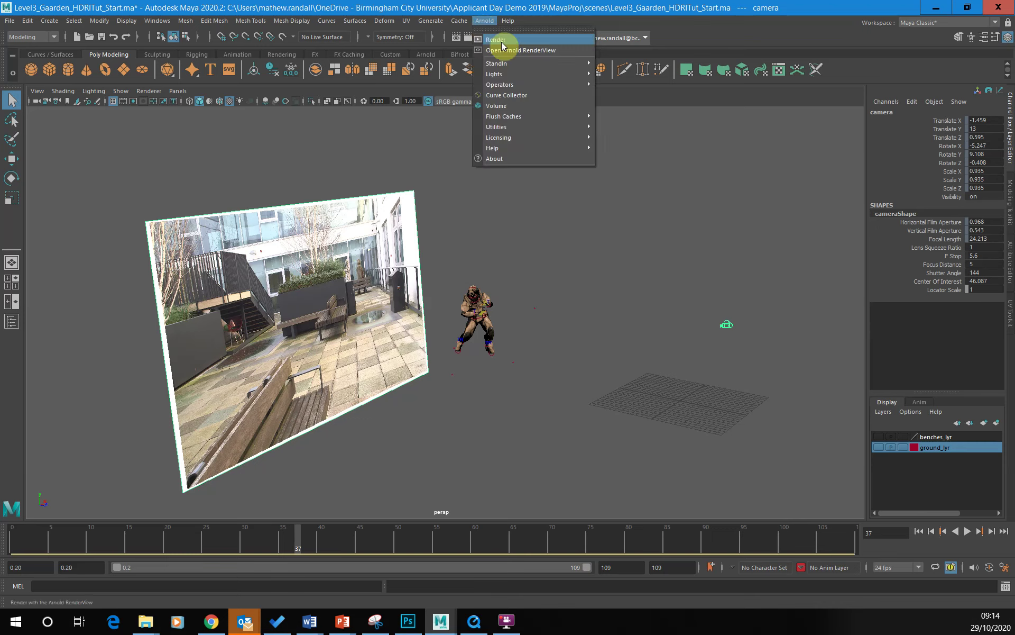
mouse_move(536, 72)
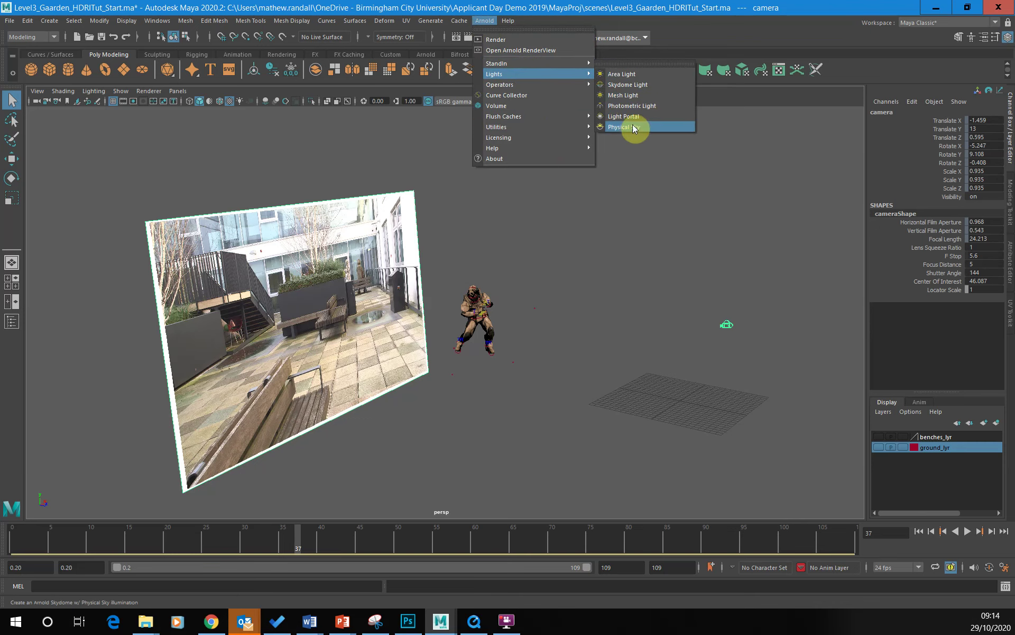
left_click(633, 83)
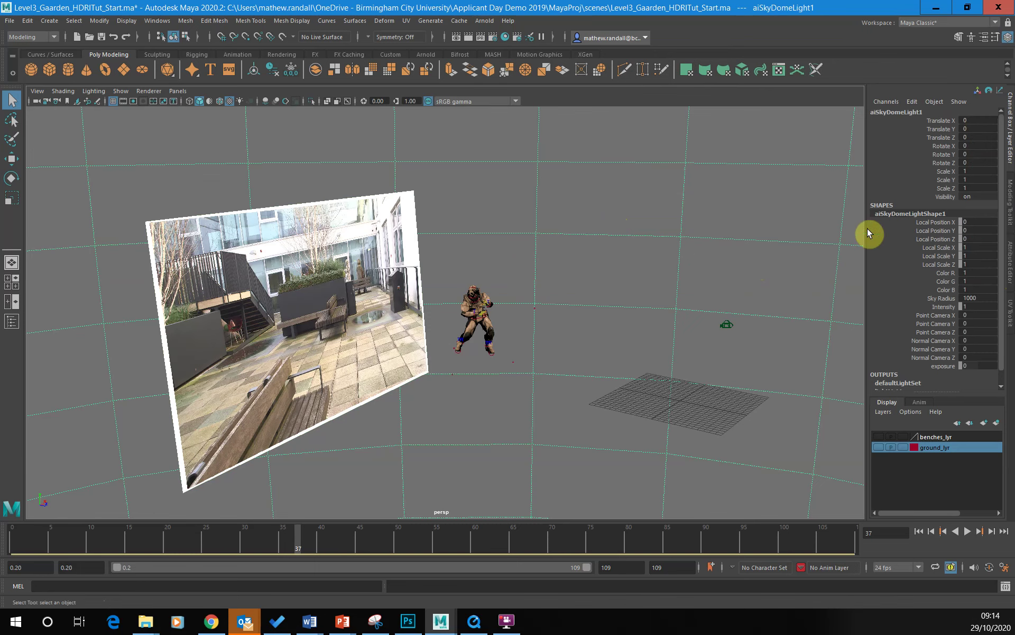
Frame the skydome light and examine its extent around the character and image plane.
key("f")
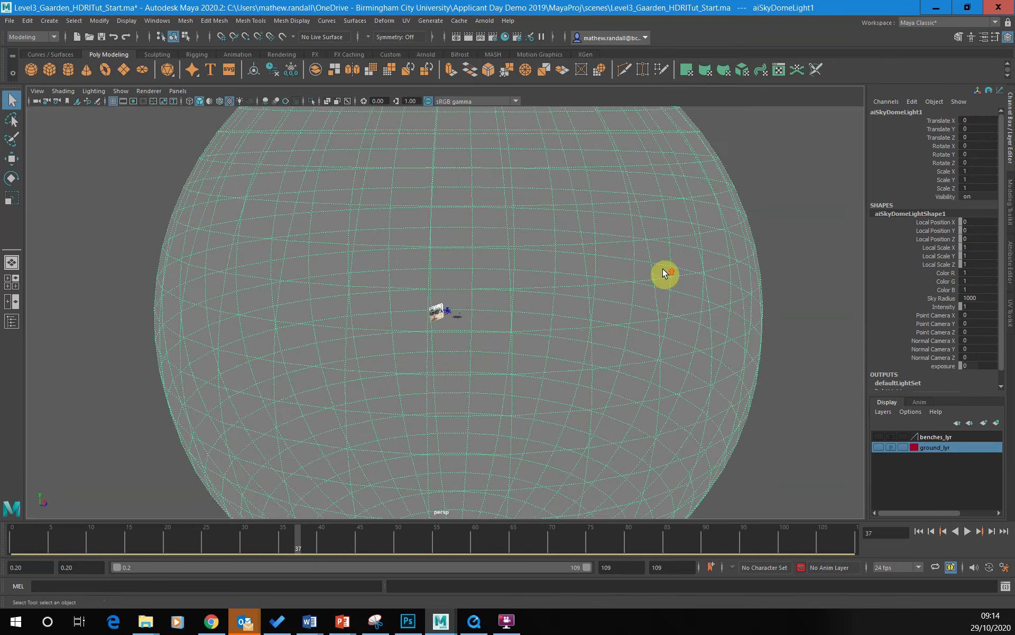
scroll(662, 268, "up", 8)
scroll(659, 271, "down", 3)
scroll(659, 272, "up", 2)
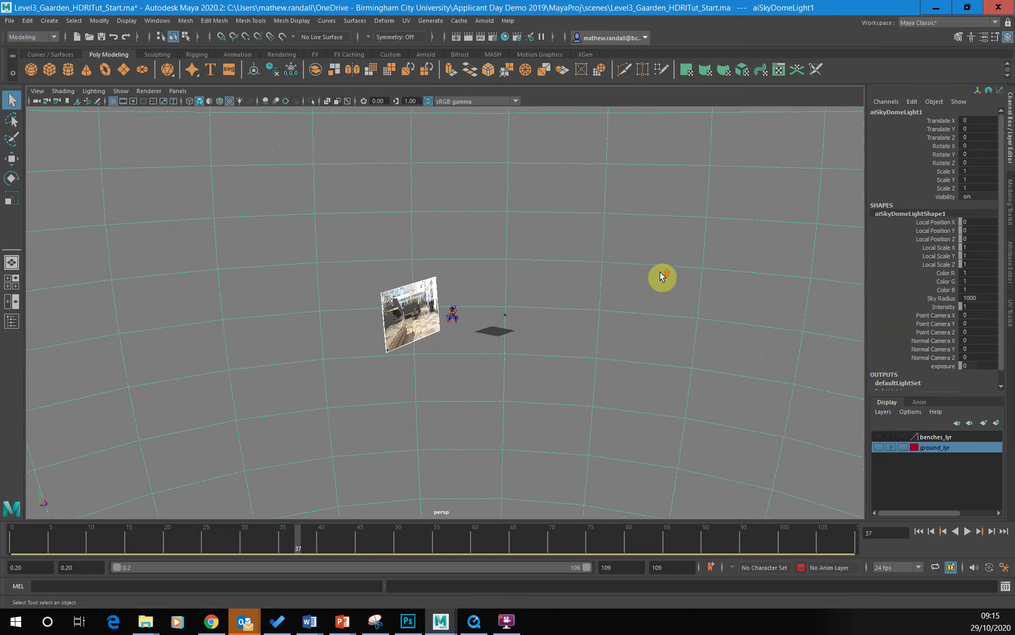
scroll(660, 274, "down", 3)
scroll(660, 274, "up", 3)
scroll(660, 275, "up", 3)
scroll(633, 302, "up", 3)
scroll(645, 316, "down", 3)
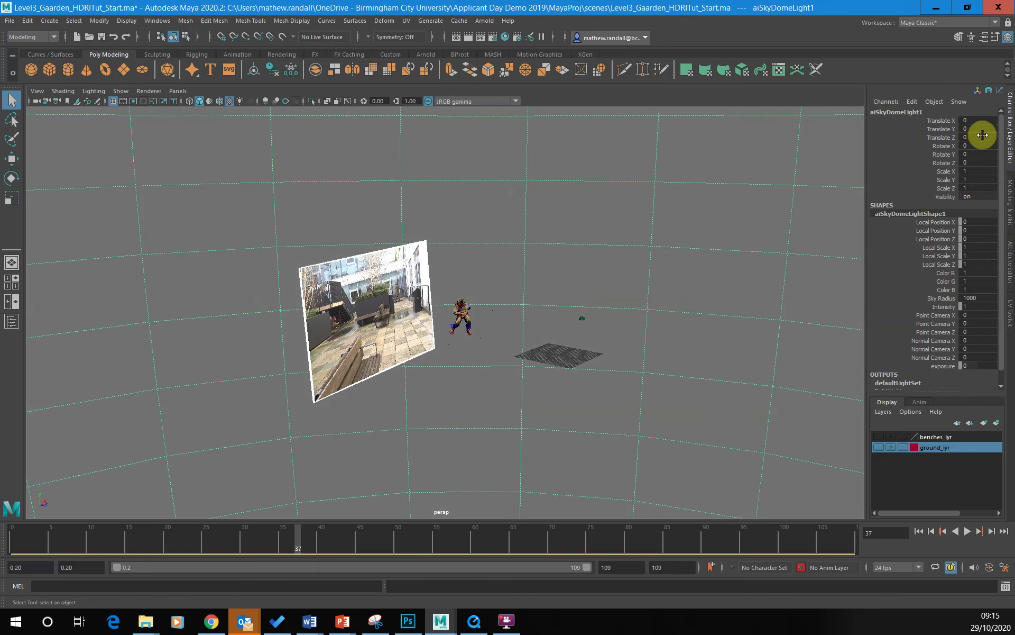
Open the skydome light's shape attributes and connect a File texture to its Color.
left_click(1011, 278)
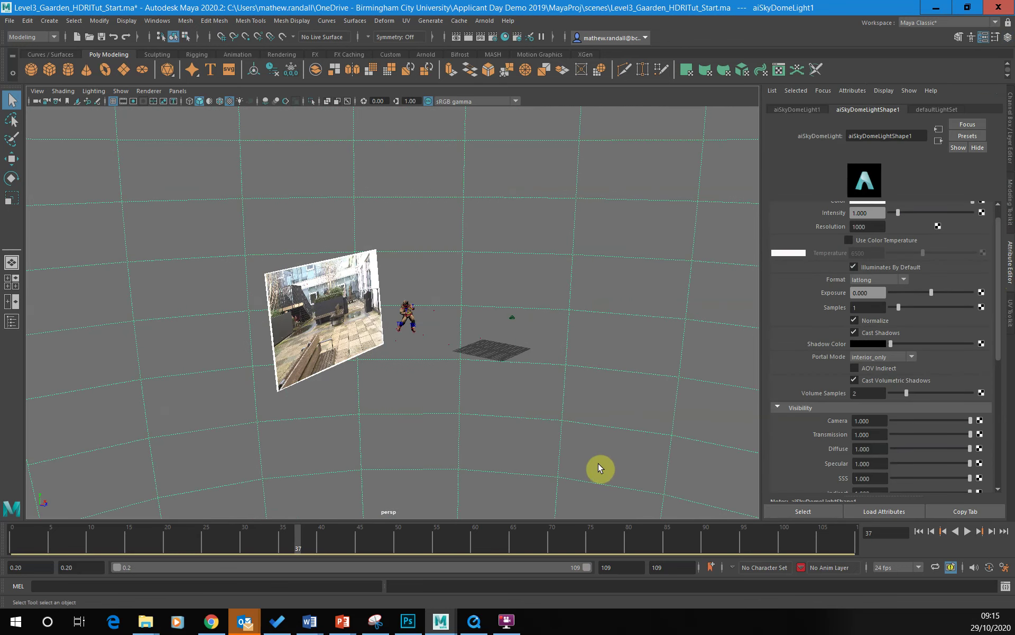
scroll(894, 318, "up", 1)
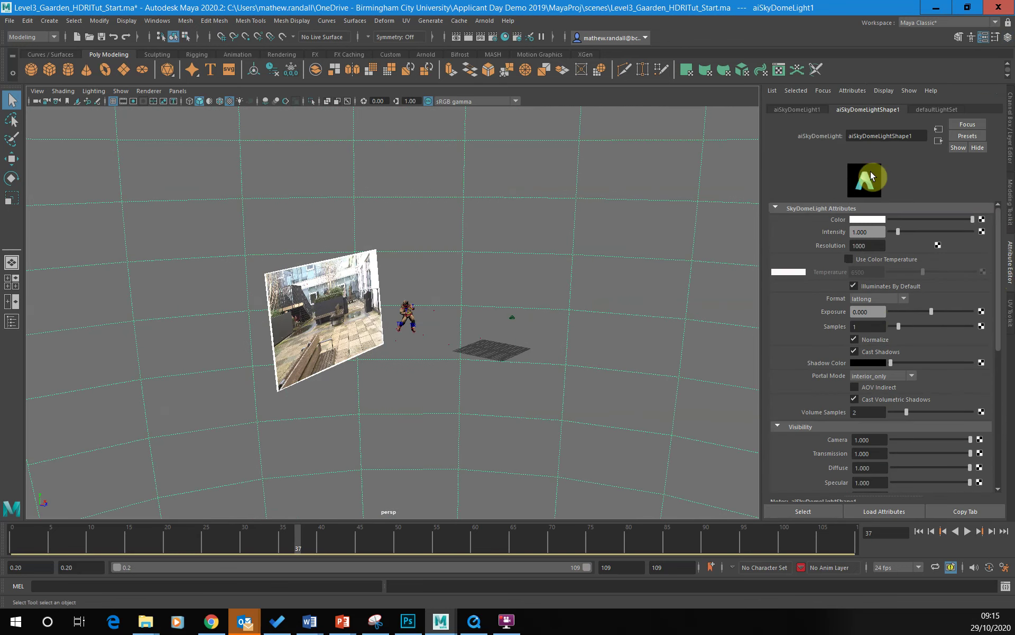
left_click(982, 220)
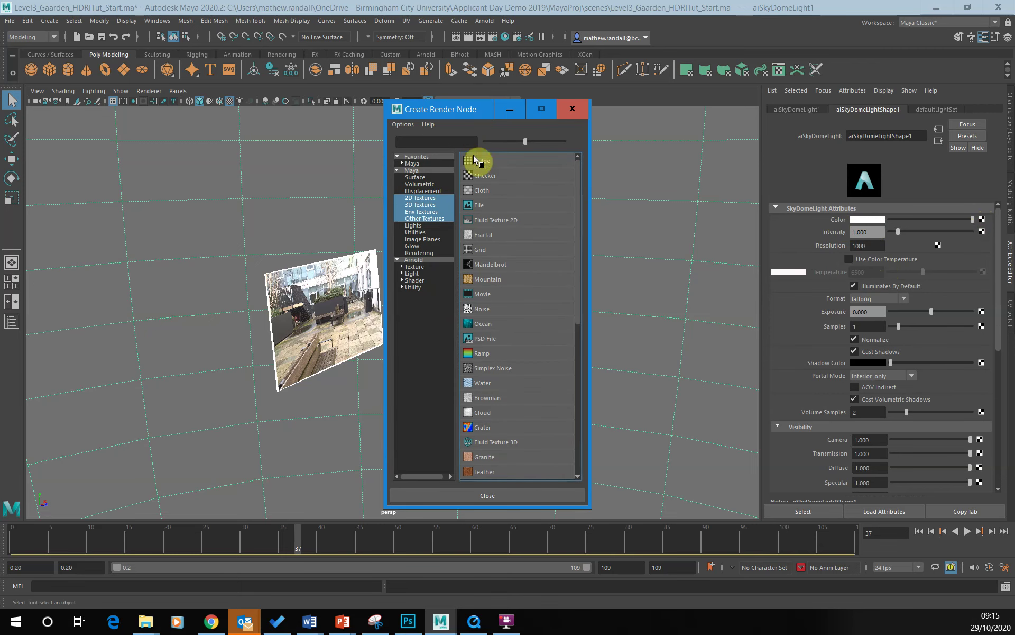
left_click(480, 208)
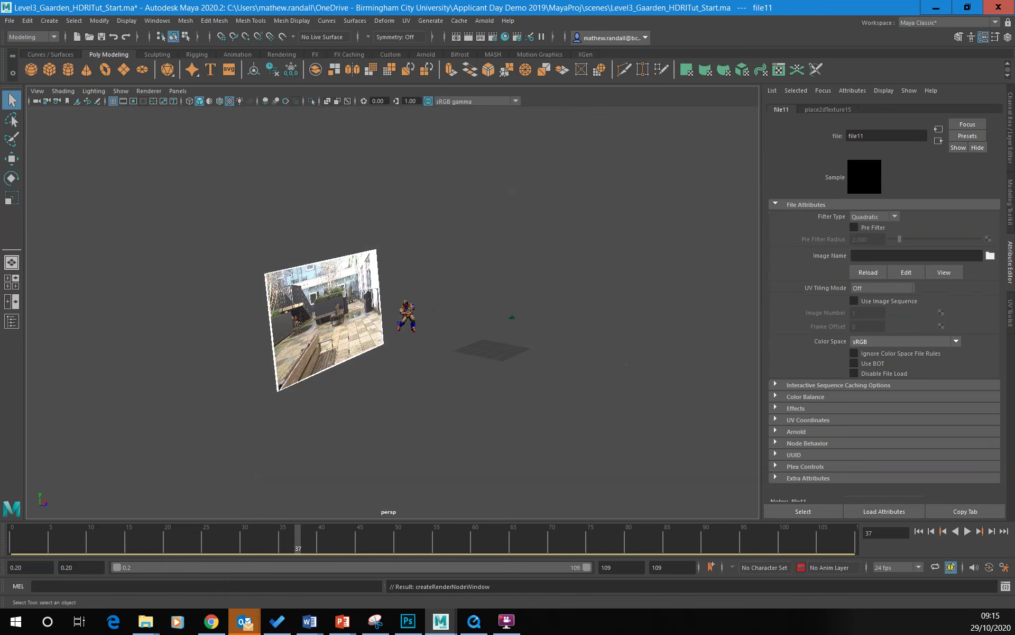
Load garden_v2.hdr from the project's sourceimages folder as the file texture's image.
left_click(991, 255)
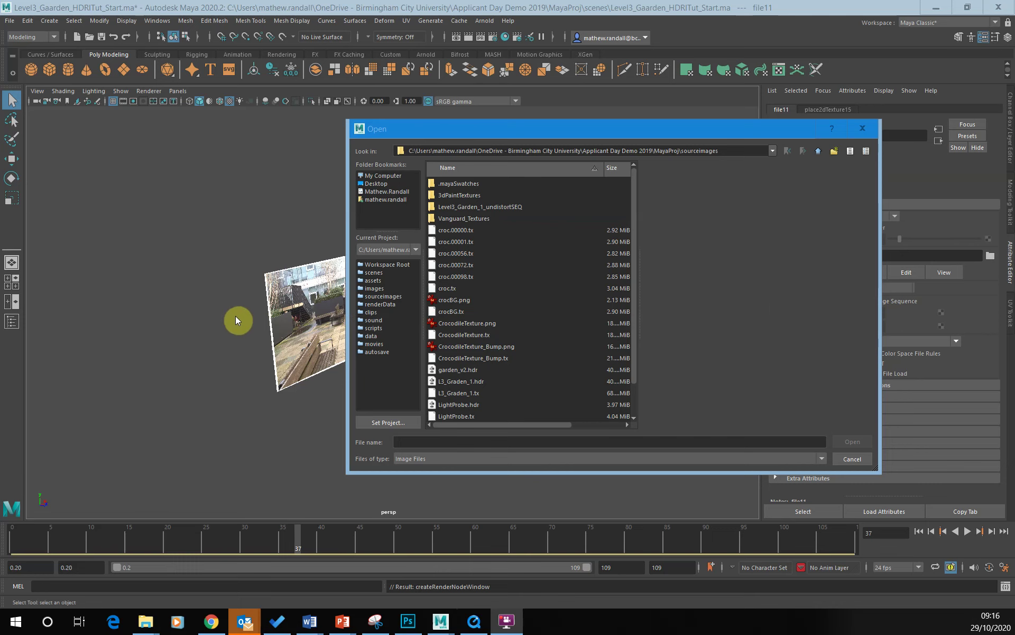
scroll(526, 328, "down", 1)
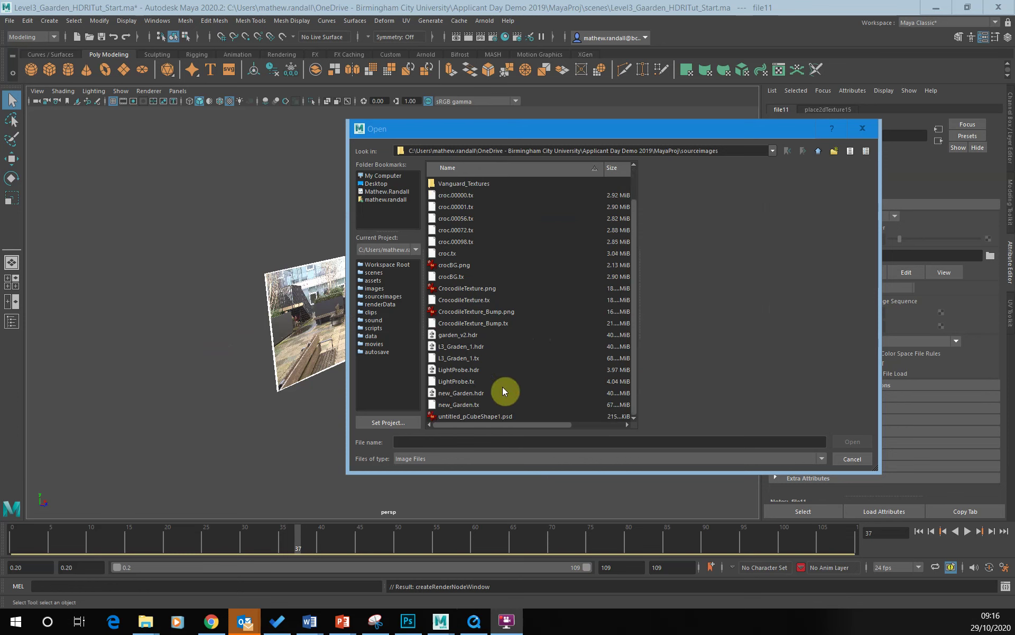
scroll(495, 344, "up", 1)
scroll(486, 317, "down", 1)
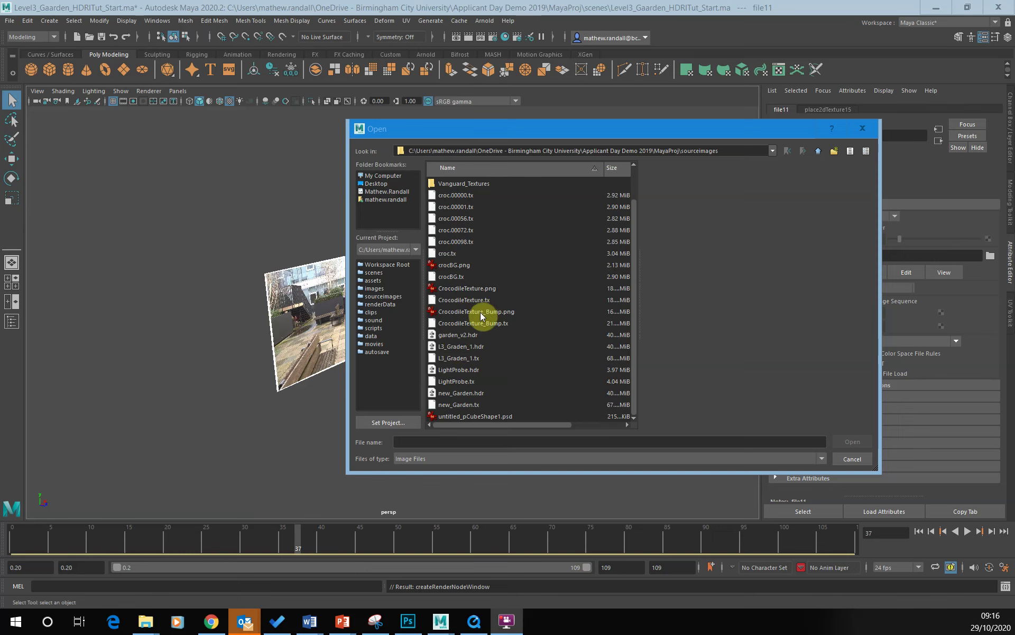
left_click(448, 335)
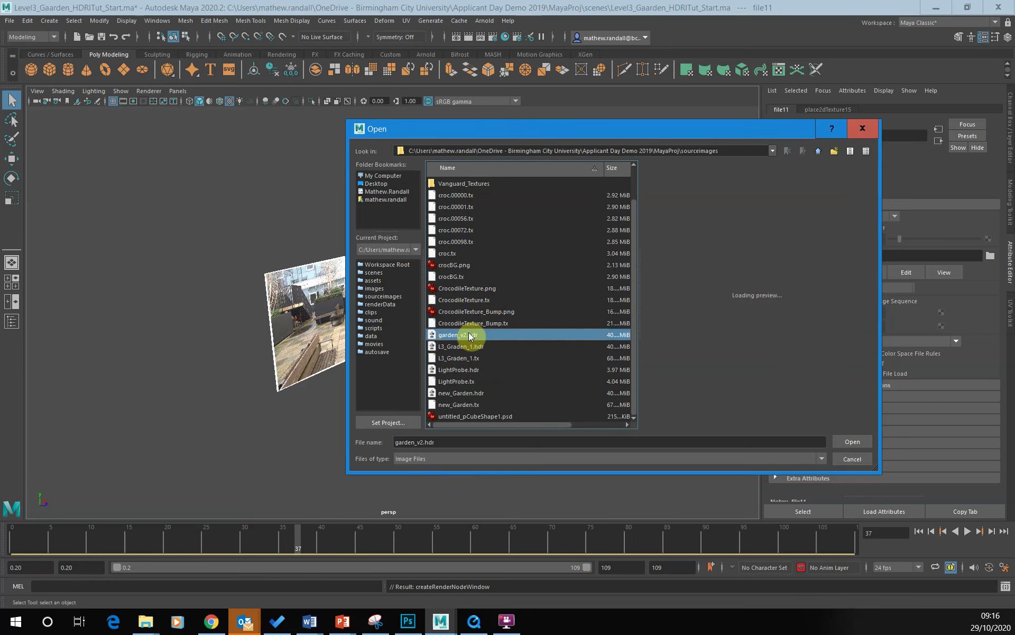
left_click(853, 442)
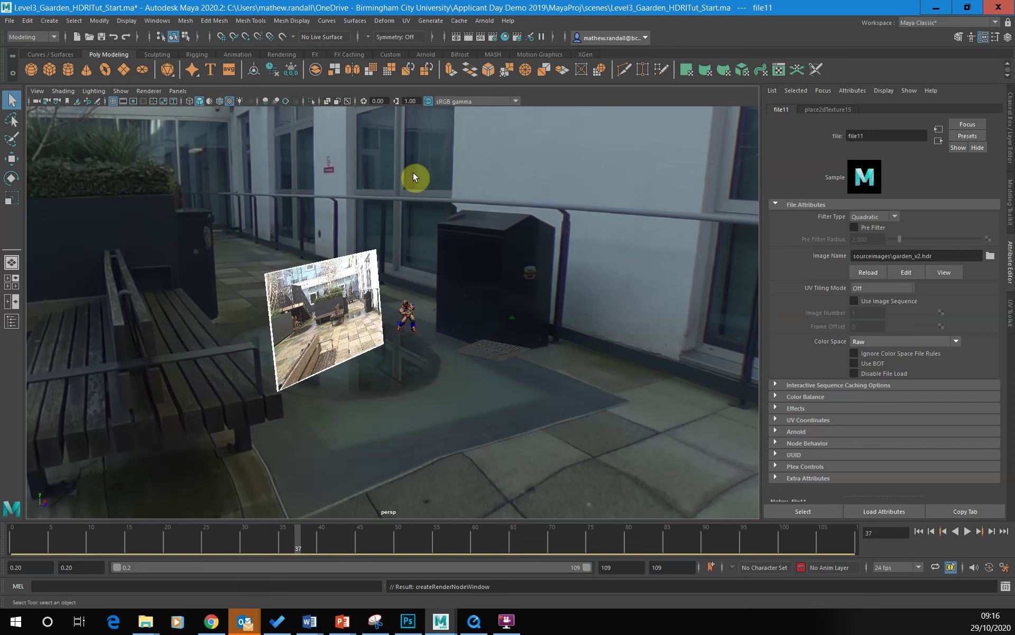
Render the HDR-lit scene with Arnold to check the result, then close the render view.
left_click(485, 21)
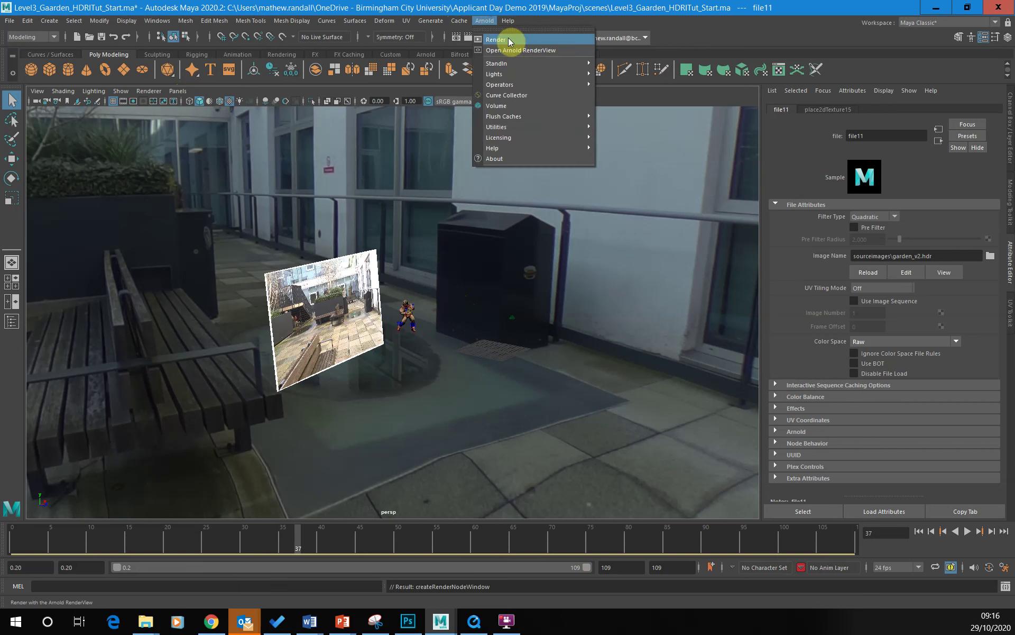
left_click(513, 36)
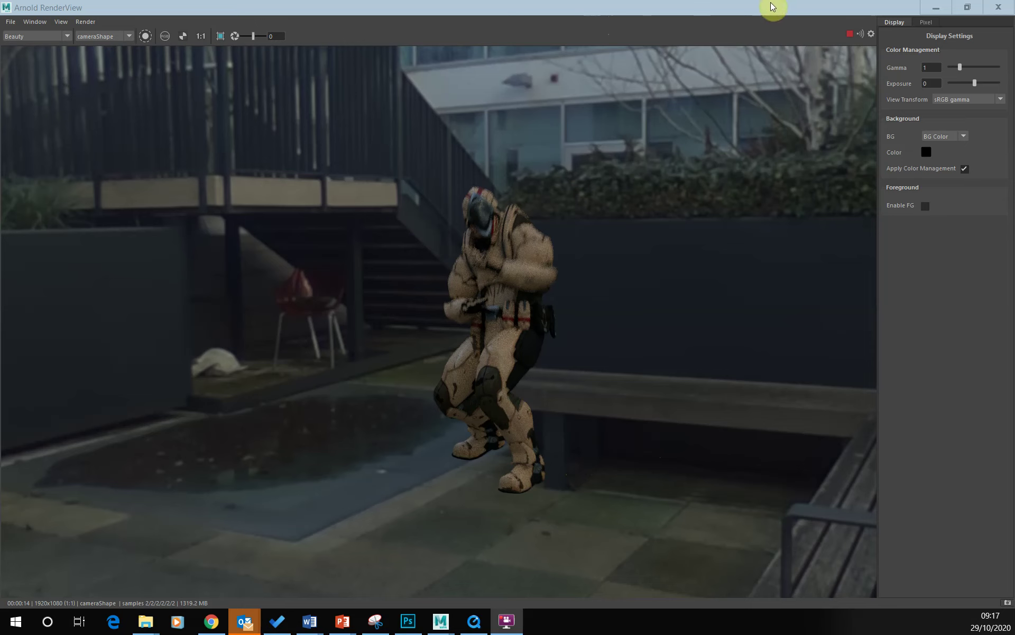
double_click(740, 6)
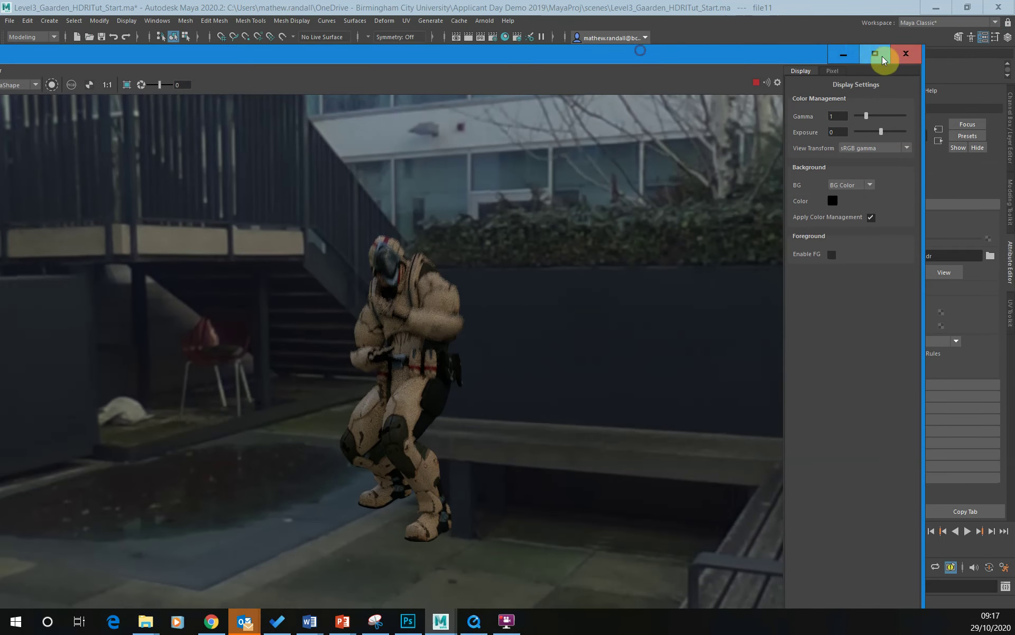
left_click(907, 55)
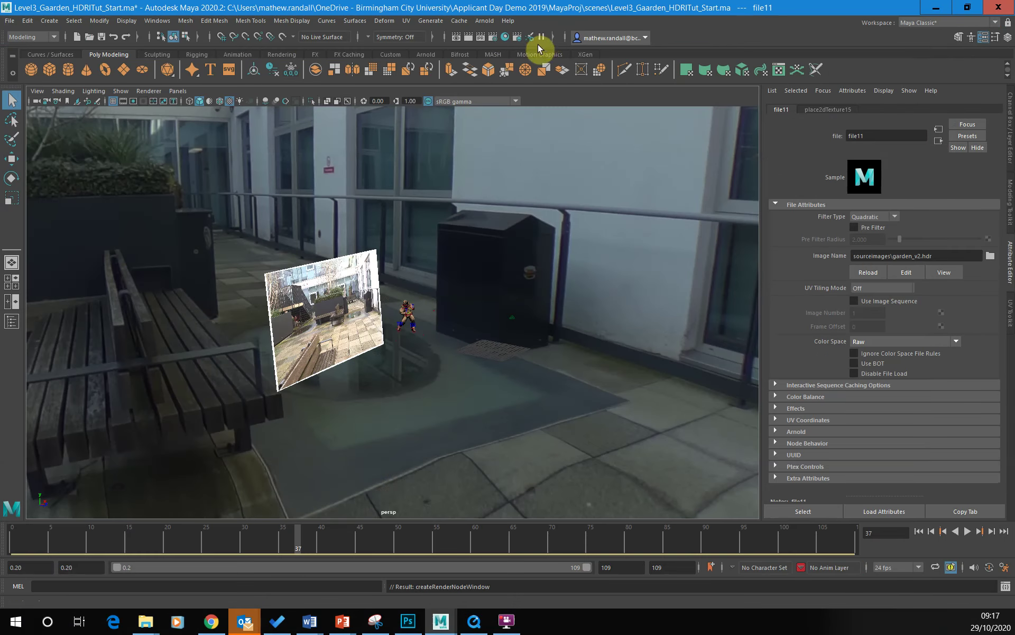
Set the render image size preset to HD_720 in the Render Settings and close them.
left_click(492, 37)
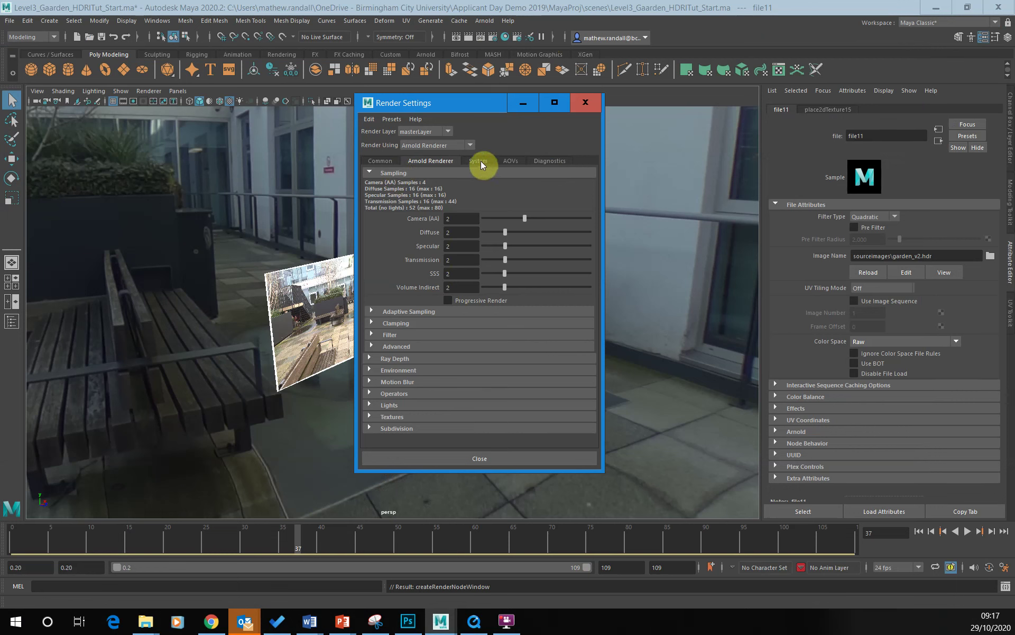
left_click(384, 161)
scroll(502, 371, "down", 3)
left_click(481, 289)
left_click(474, 385)
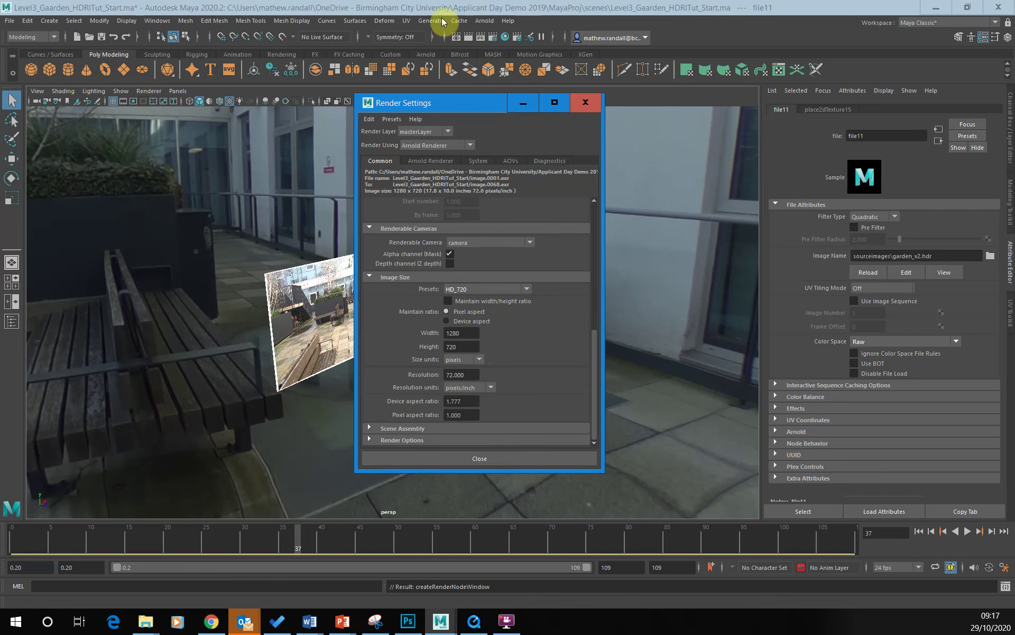
left_click(588, 105)
Render the scene again with Arnold and shrink and reposition the render window so the viewport and attributes are accessible.
left_click(484, 21)
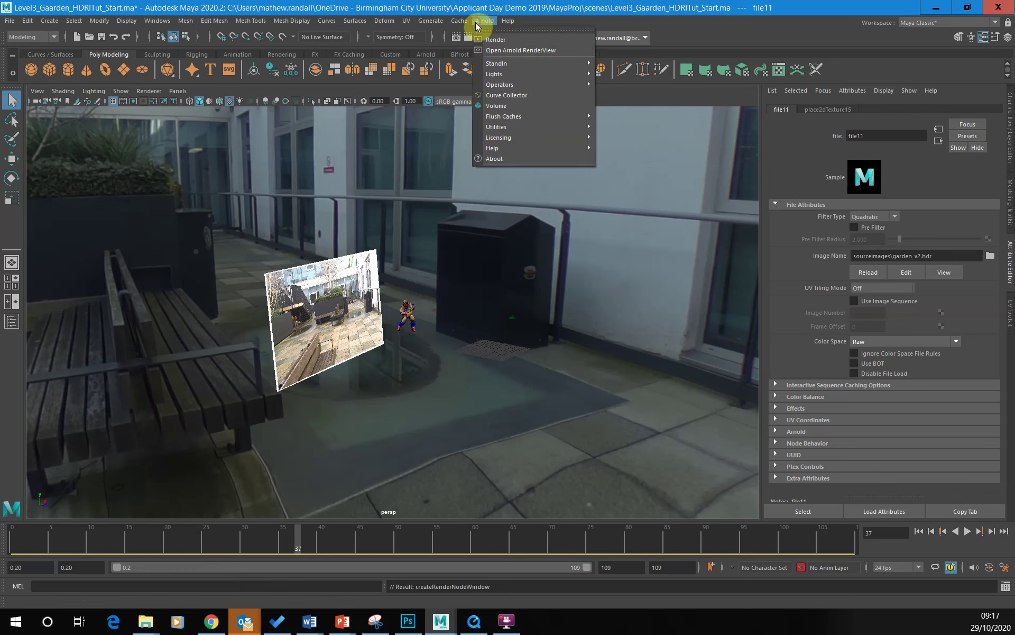
left_click(506, 40)
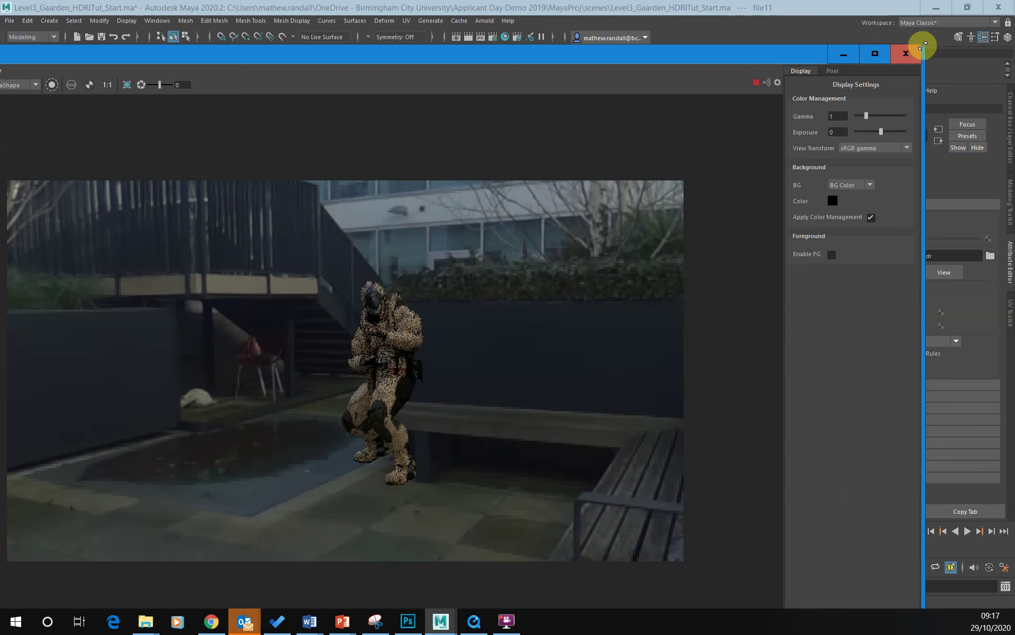
left_click(875, 53)
left_click_drag(747, 114, 715, 197)
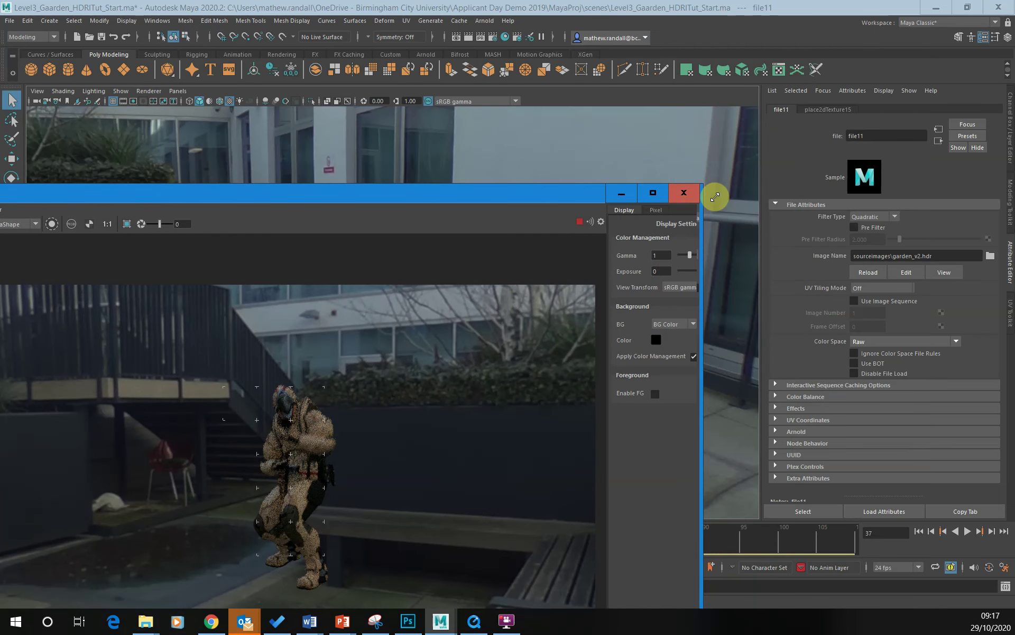
left_click_drag(548, 210, 713, 54)
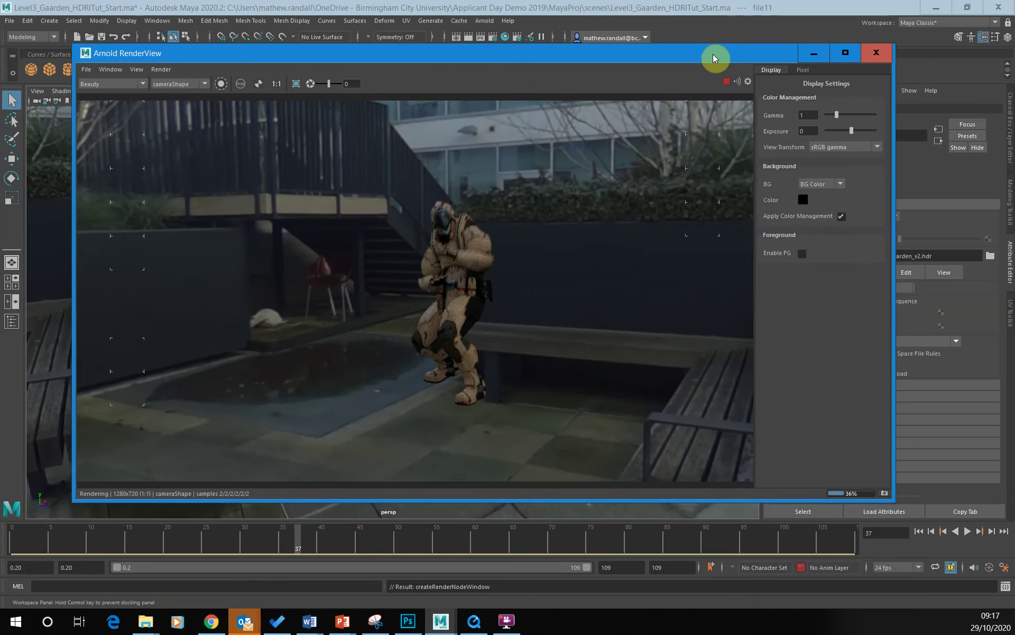
left_click_drag(893, 53, 676, 84)
left_click_drag(436, 64, 379, 182)
Select the skydome light and review the Arnold sampling values in the Render Settings.
left_click(696, 187)
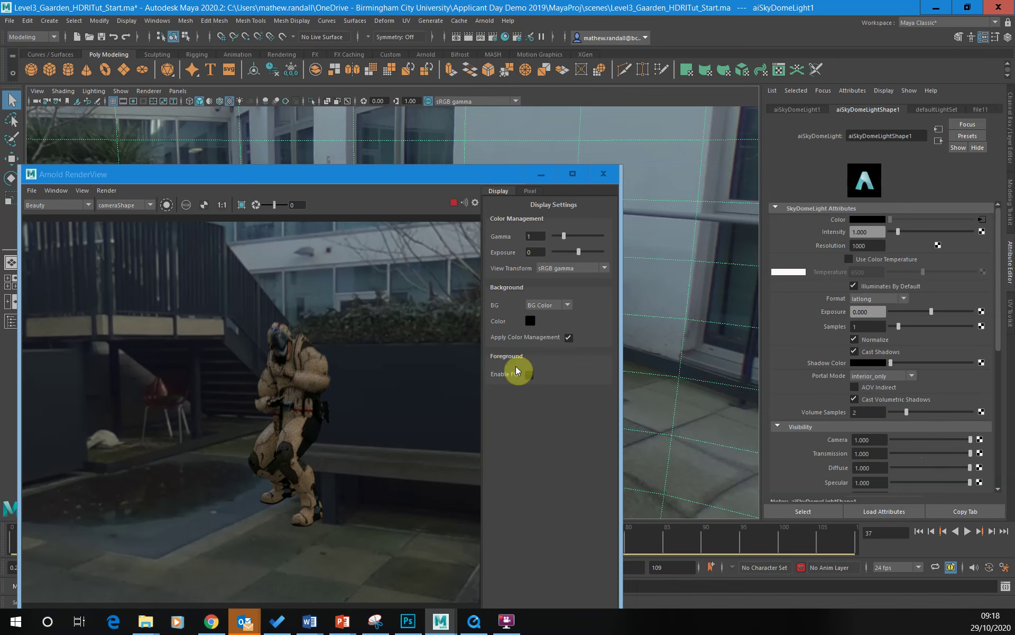
left_click(494, 38)
left_click(426, 161)
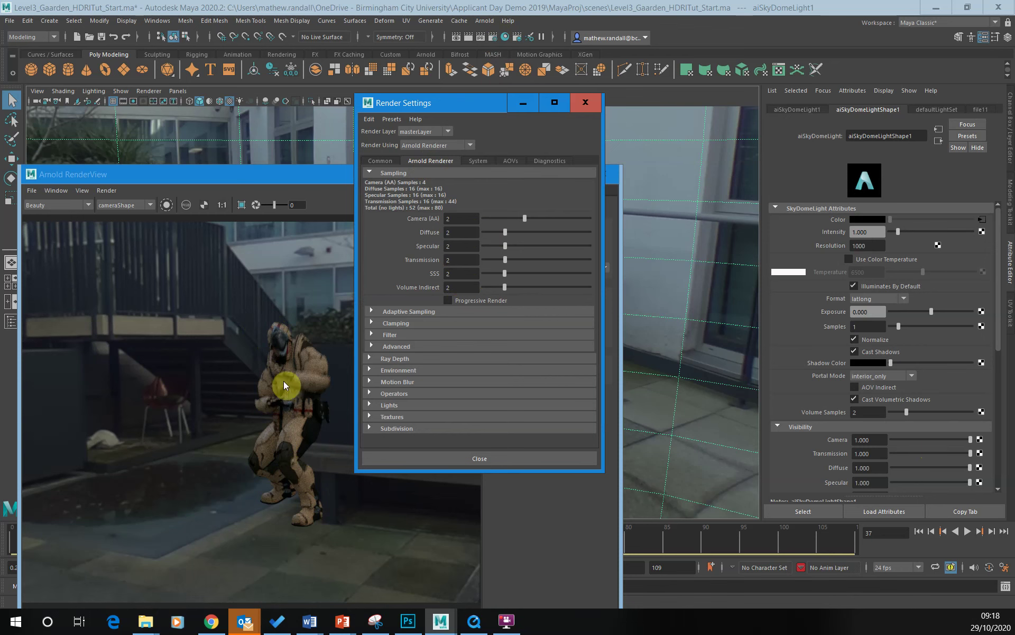
left_click(585, 102)
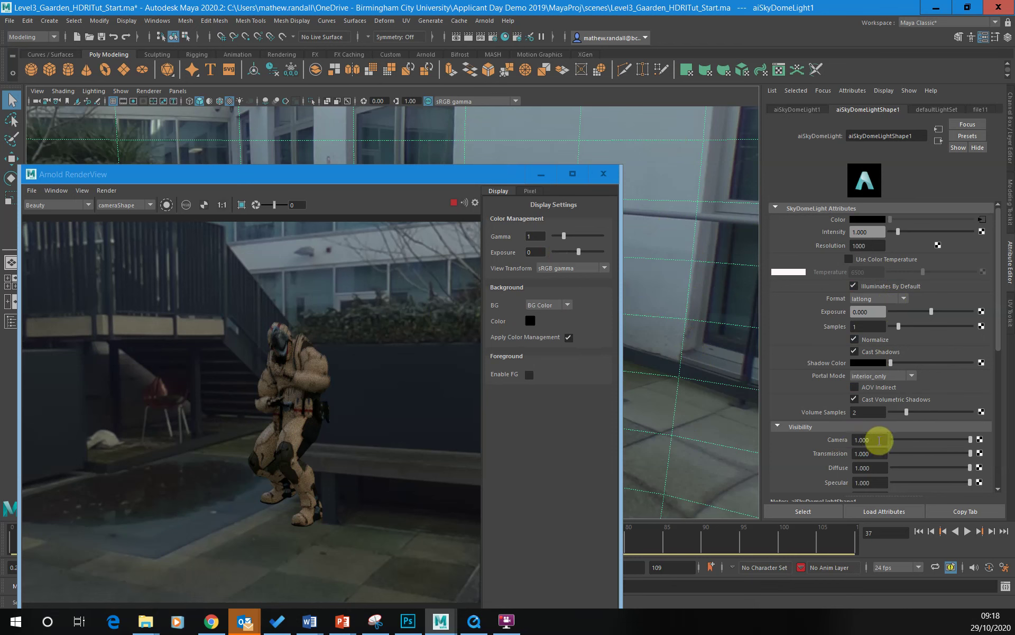
Set the skydome light's Camera visibility to 0 and its Samples to 3.
left_click_drag(971, 440, 844, 437)
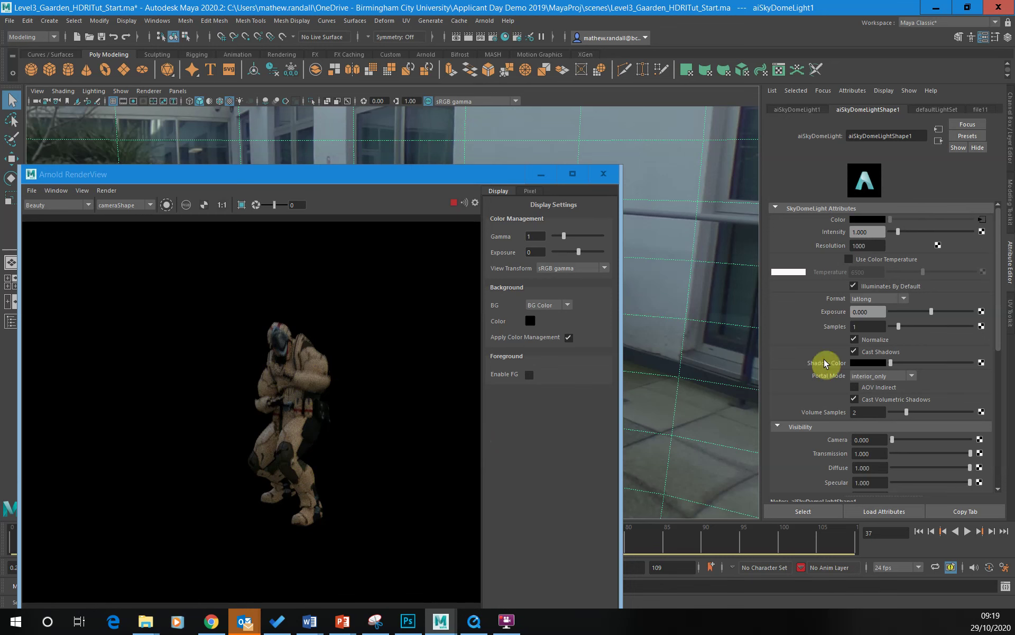
left_click(869, 326)
key("BackSpace")
type("3")
key("Return")
Look through the scene camera in the viewport and make the render window more compact by hiding its display settings.
left_click_drag(337, 175, 442, 319)
left_click(177, 91)
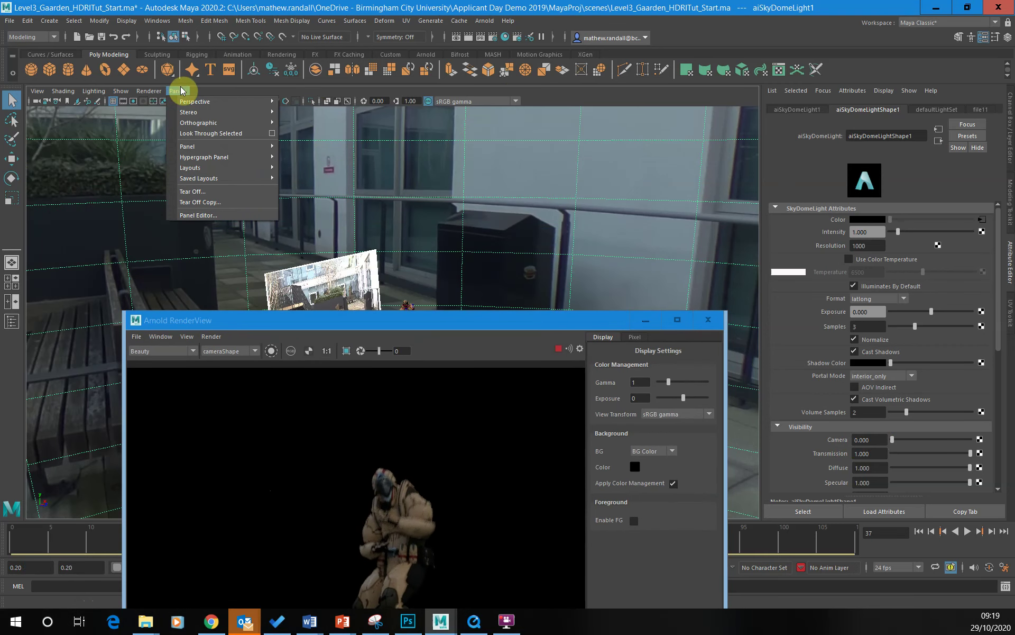
mouse_move(204, 103)
left_click(307, 104)
left_click_drag(469, 317, 434, 422)
left_click_drag(431, 474, 434, 118)
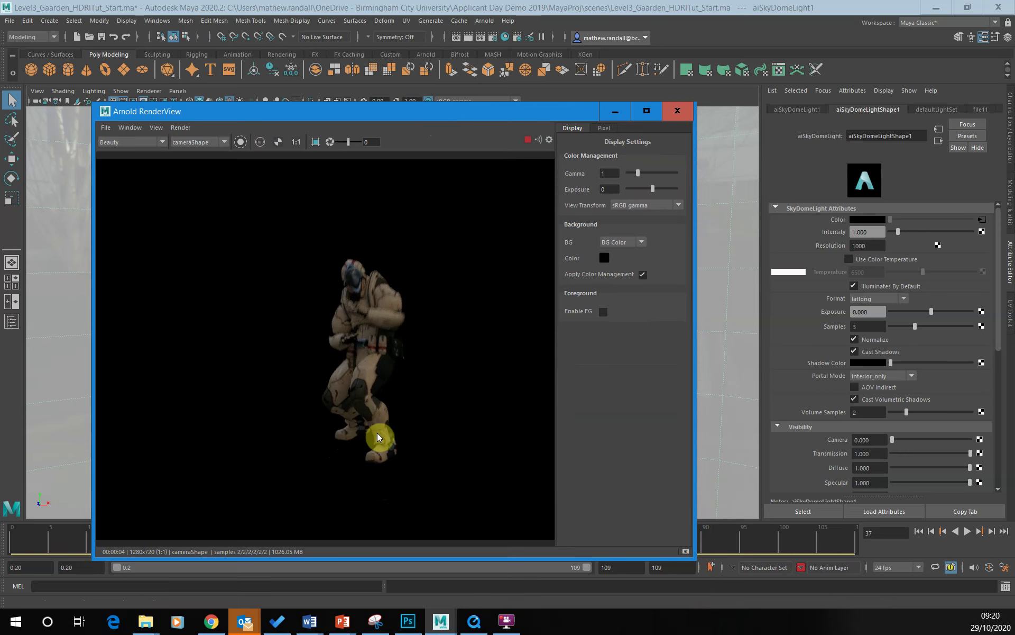
left_click(631, 243)
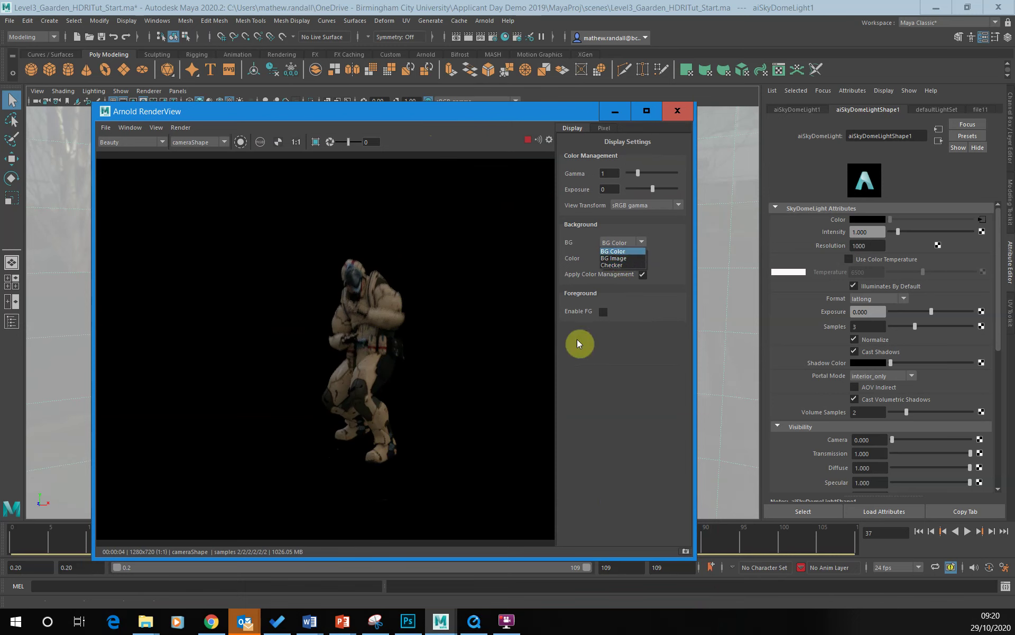
left_click(548, 140)
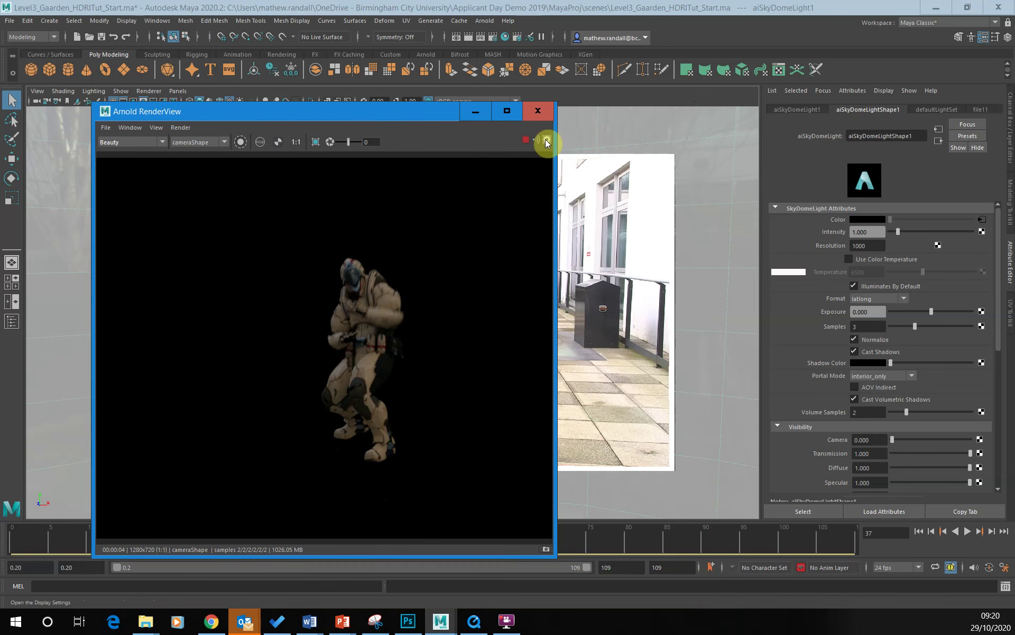
Show the display settings, load Level3_Garden_1_undistortSEQ.0001.png as the render's background image, and turn off Apply Color Management.
left_click(548, 142)
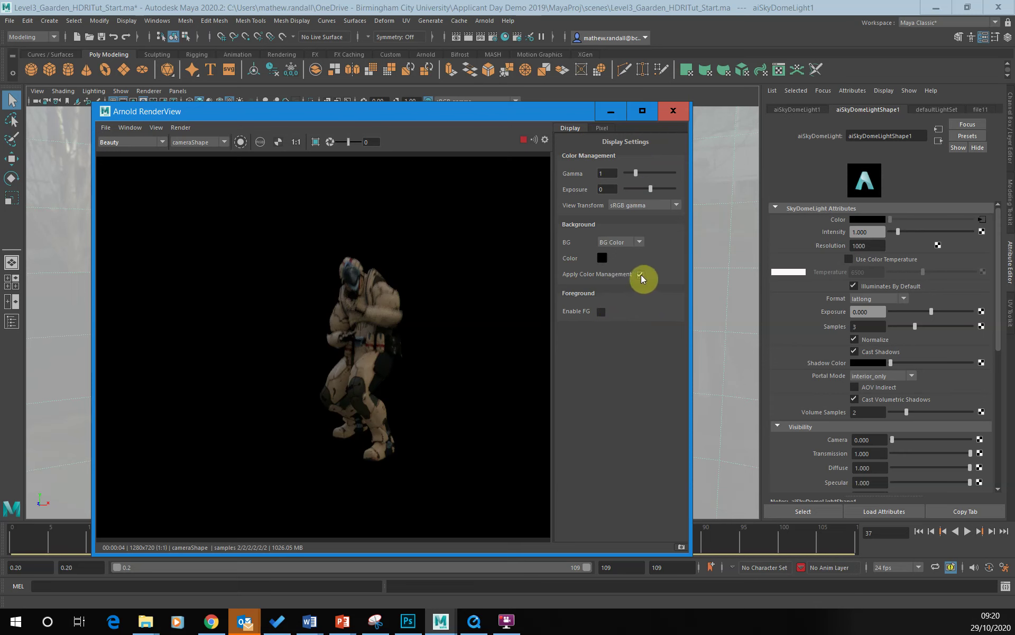
left_click(631, 243)
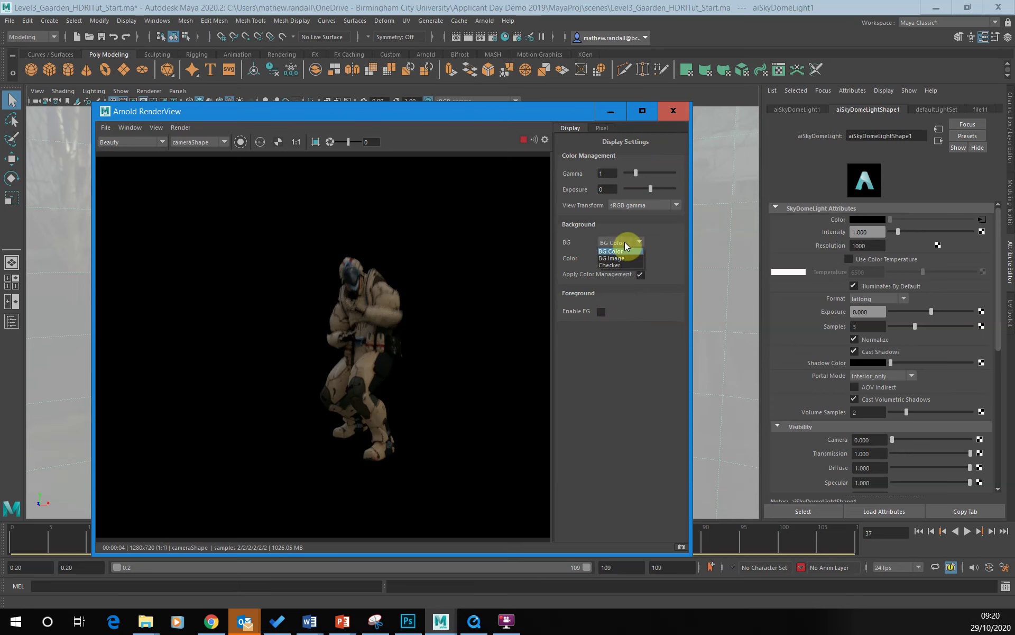
left_click(620, 258)
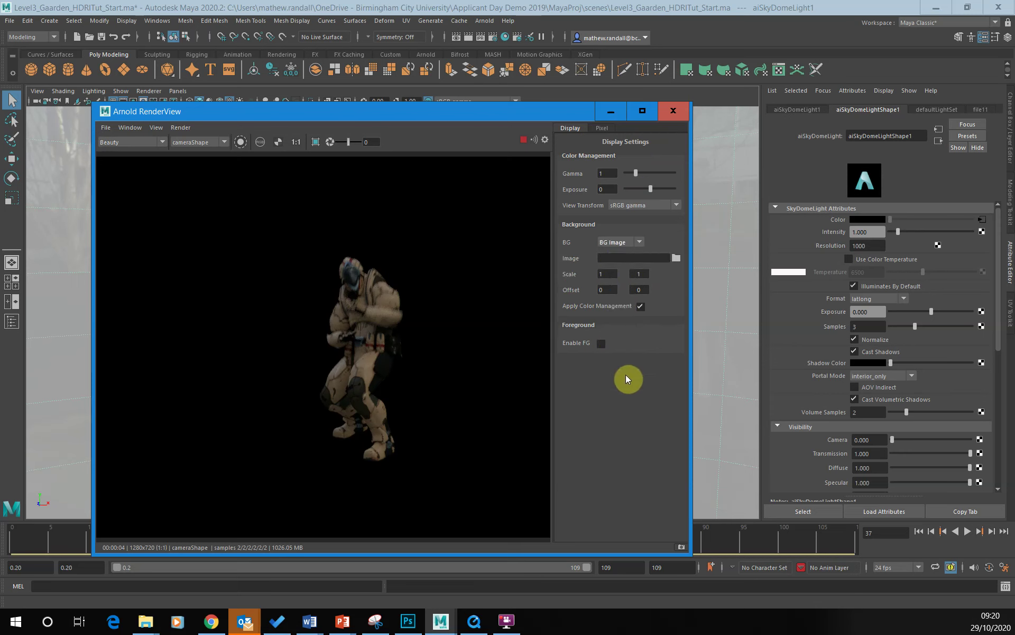
left_click(677, 257)
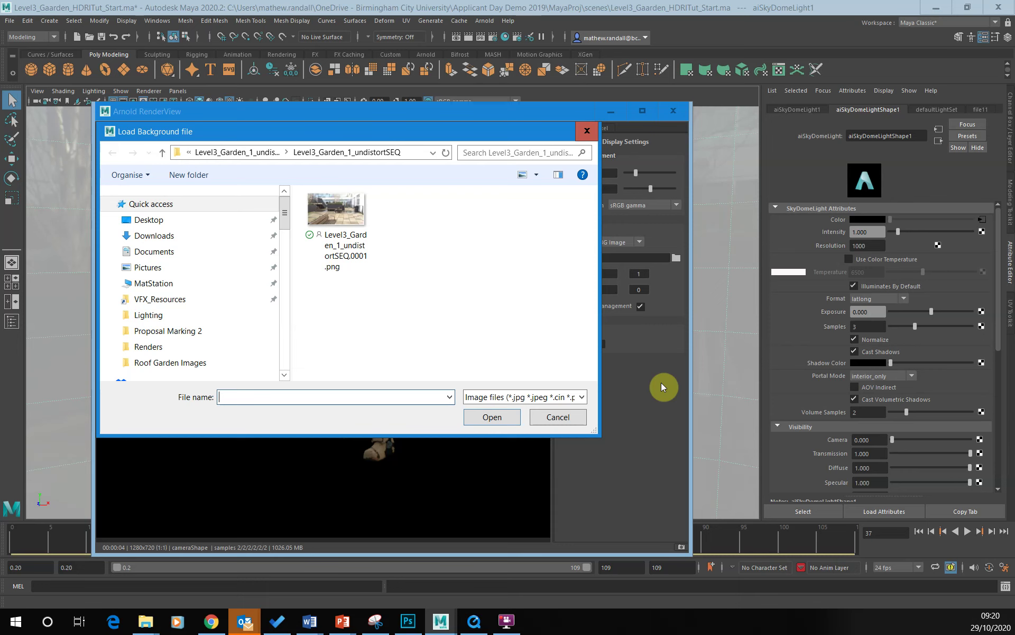
left_click(341, 206)
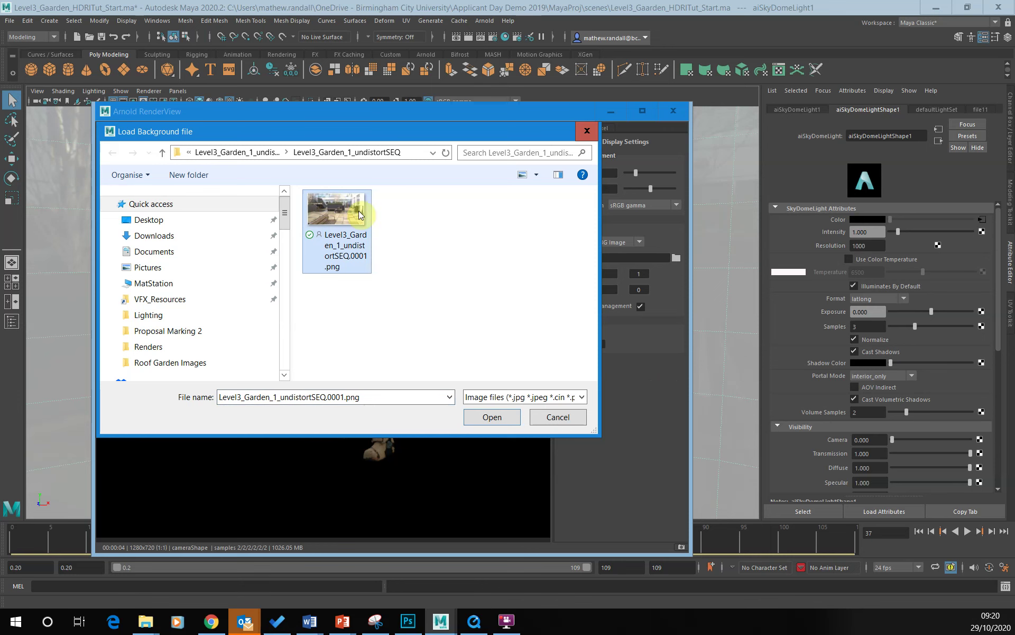
left_click(491, 418)
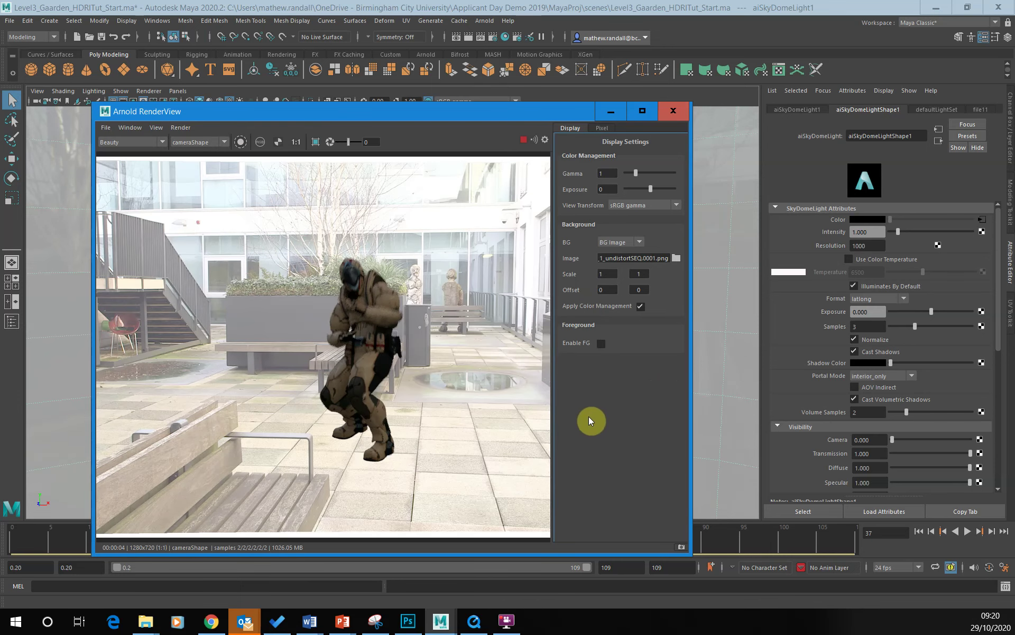
left_click(641, 306)
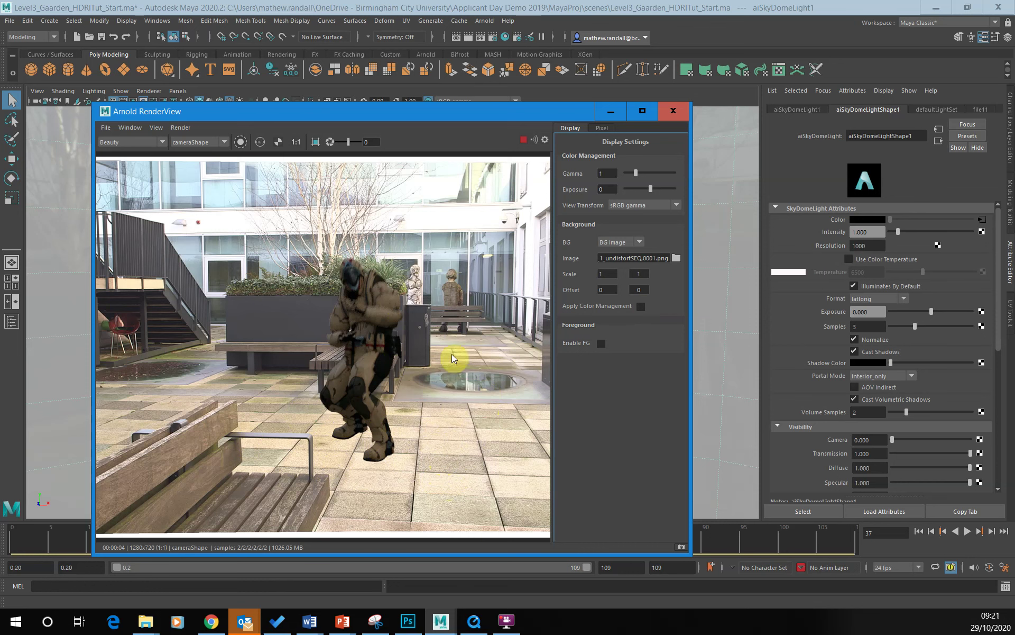
Move the render window clear of the light's attributes and set the skydome light's Exposure to 2.
left_click_drag(535, 109, 533, 56)
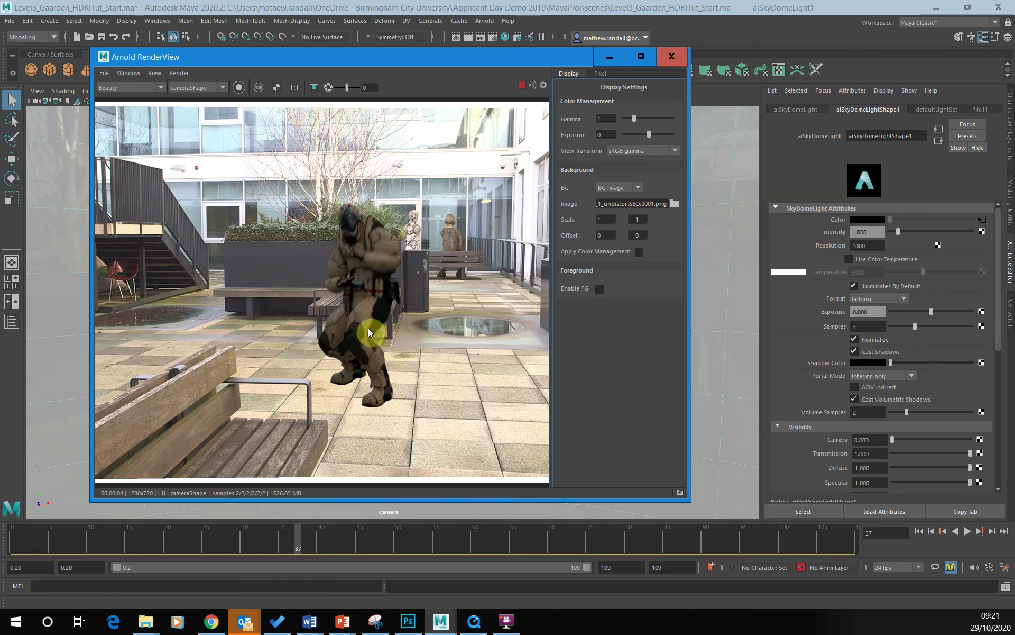
left_click_drag(568, 64, 537, 62)
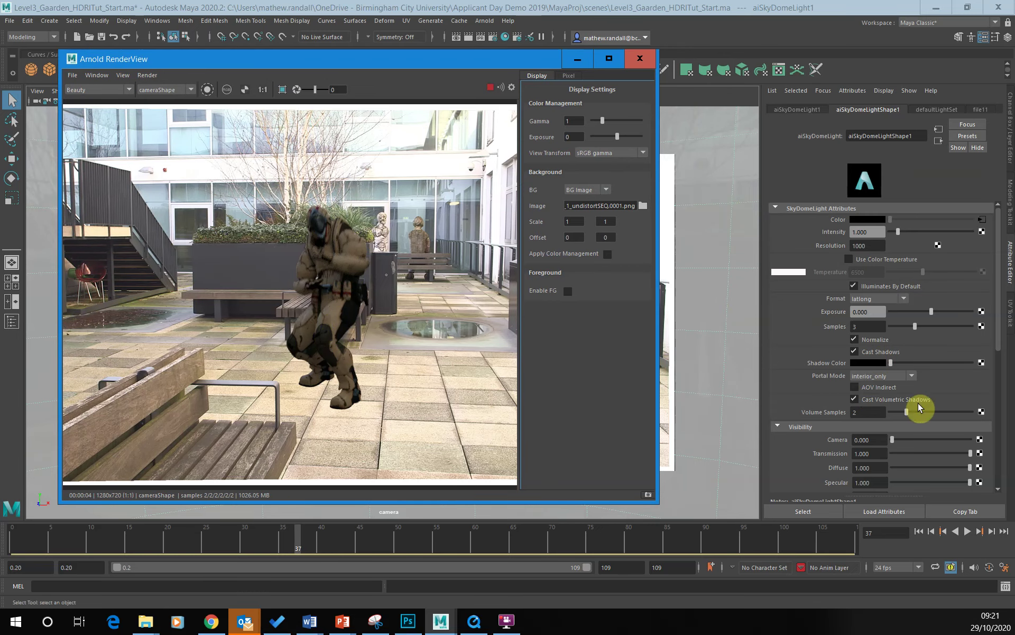
left_click_drag(872, 314, 844, 313)
type("2")
key("Return")
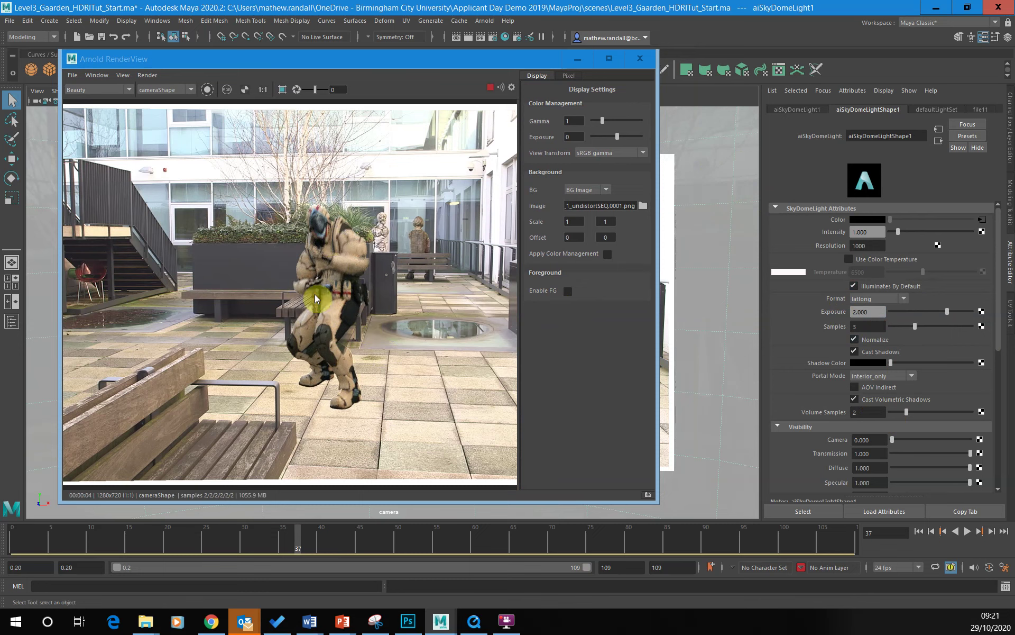
Set the skydome light's Exposure to 2.2.
left_click(867, 326)
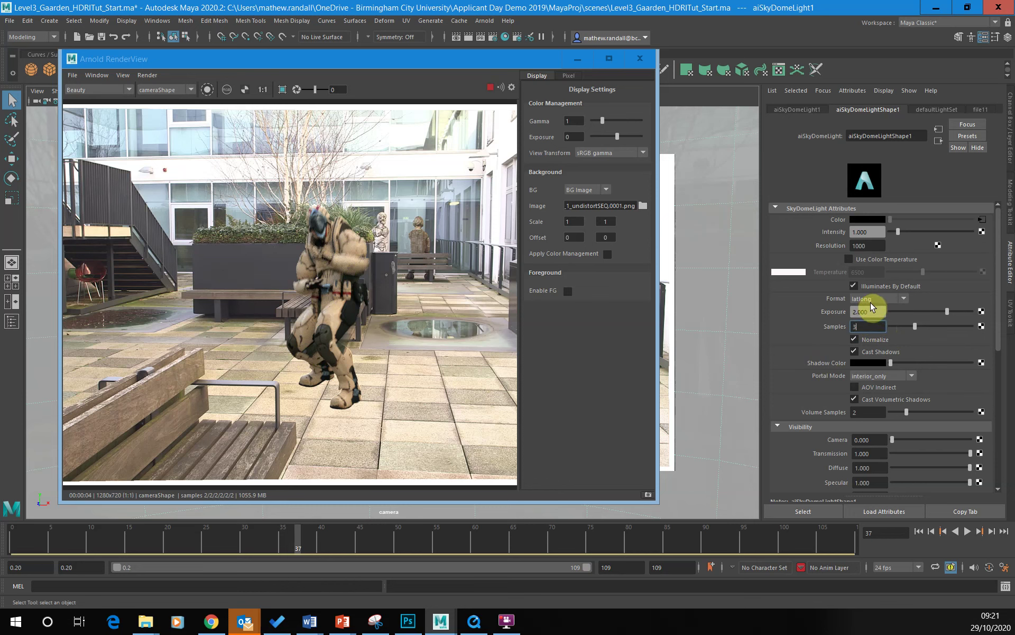
left_click(879, 312)
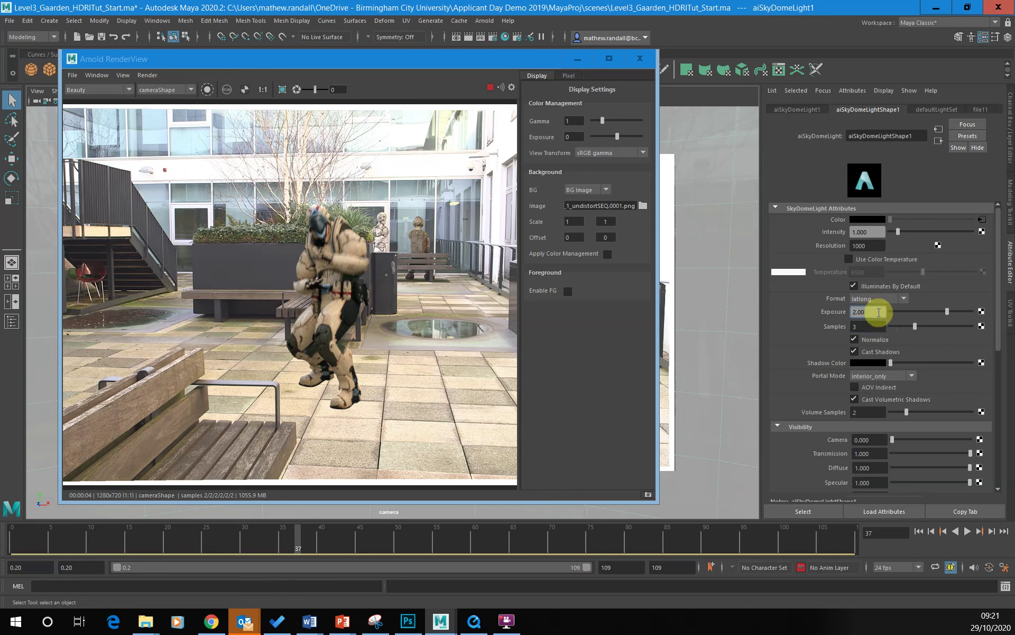
type("2.2")
key("Return")
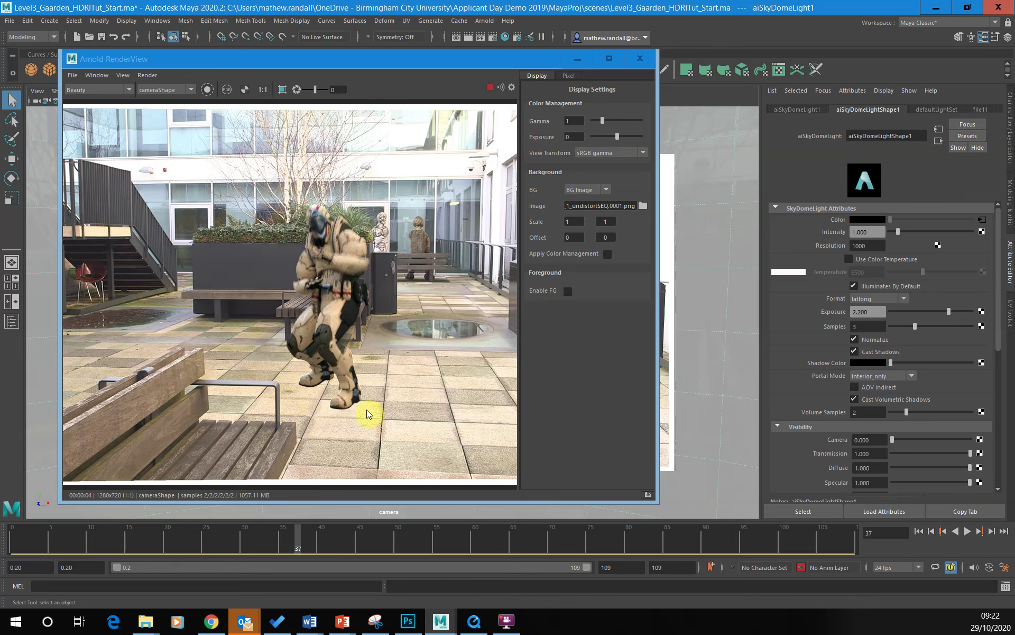
Close the render window, make the ground_lyr display layer visible, and render the scene with Arnold.
left_click(646, 58)
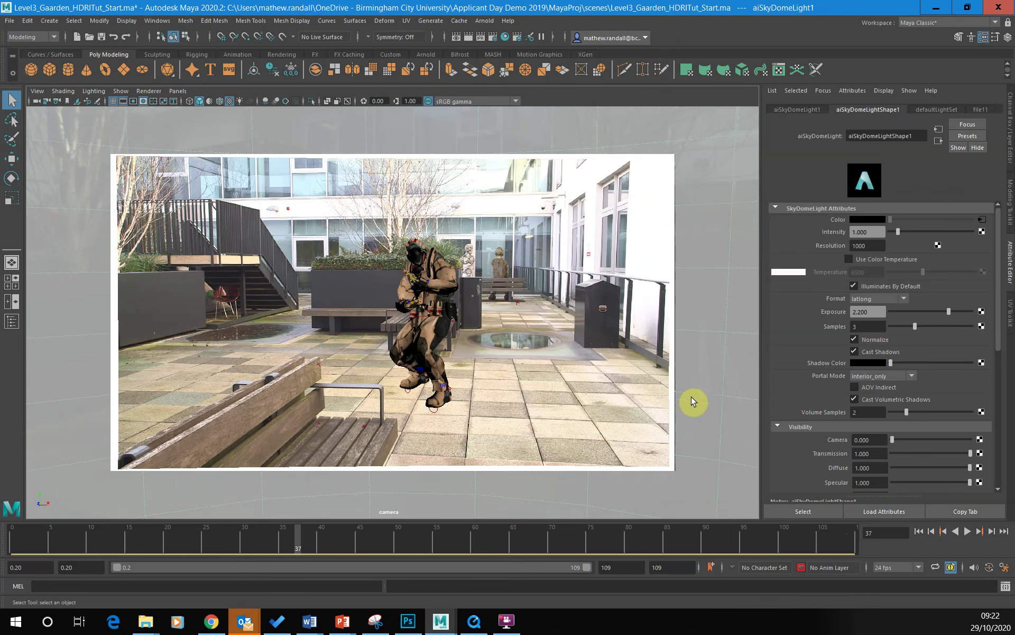
left_click(1010, 136)
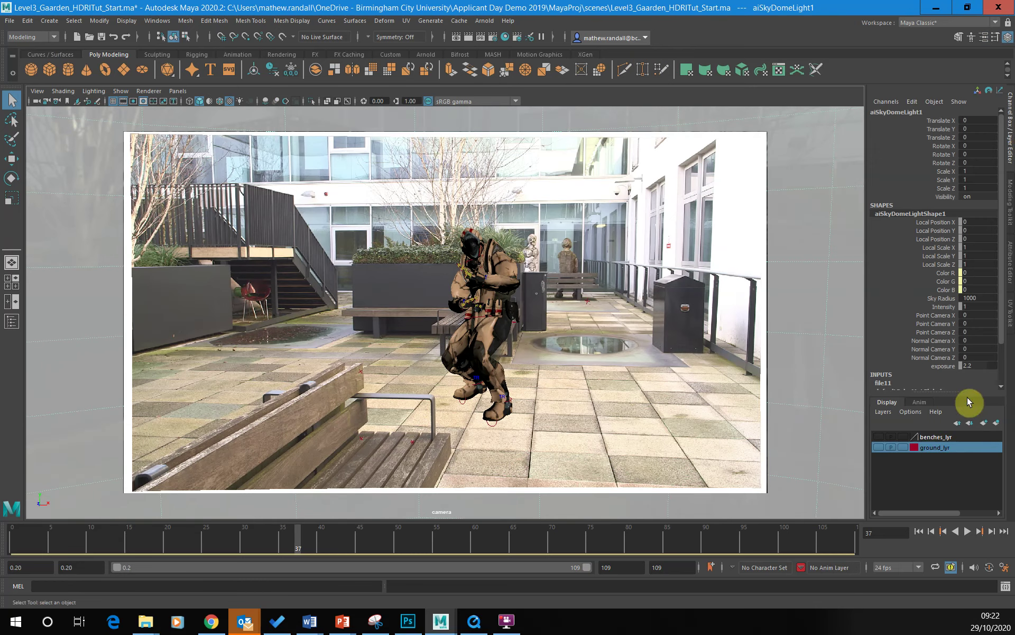
left_click(879, 447)
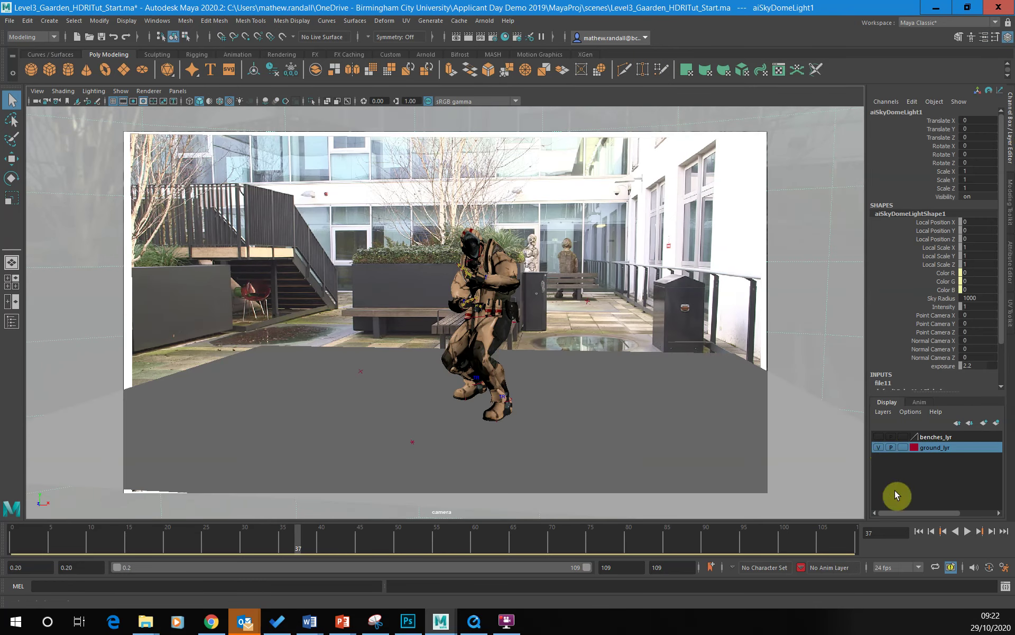
left_click(485, 20)
left_click(496, 39)
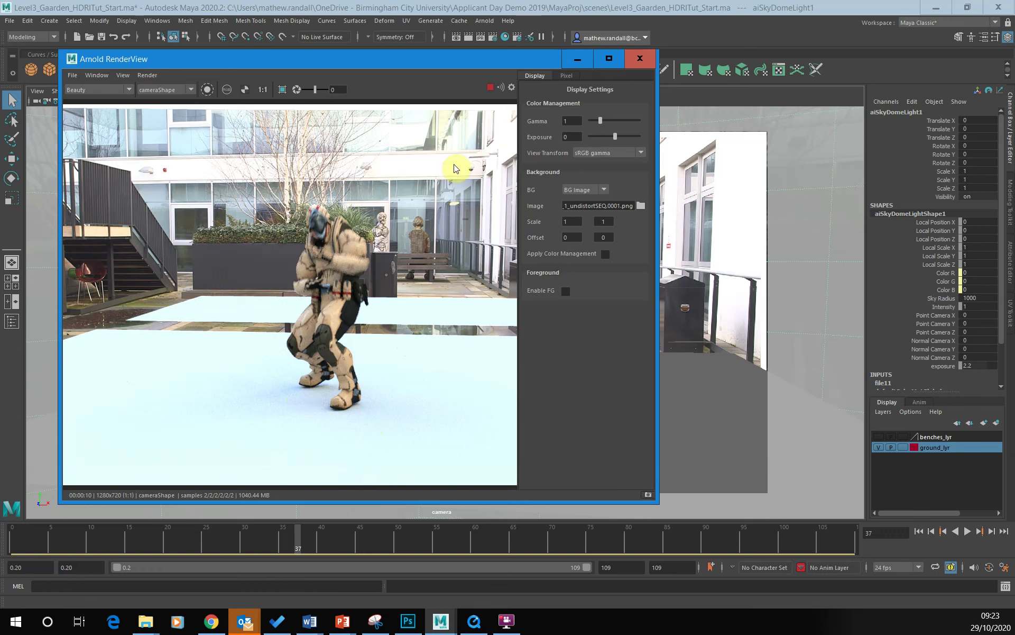
Close the render window and assign a new Arnold aiShadowMatte material to the ground plane.
left_click(639, 59)
left_click(567, 382)
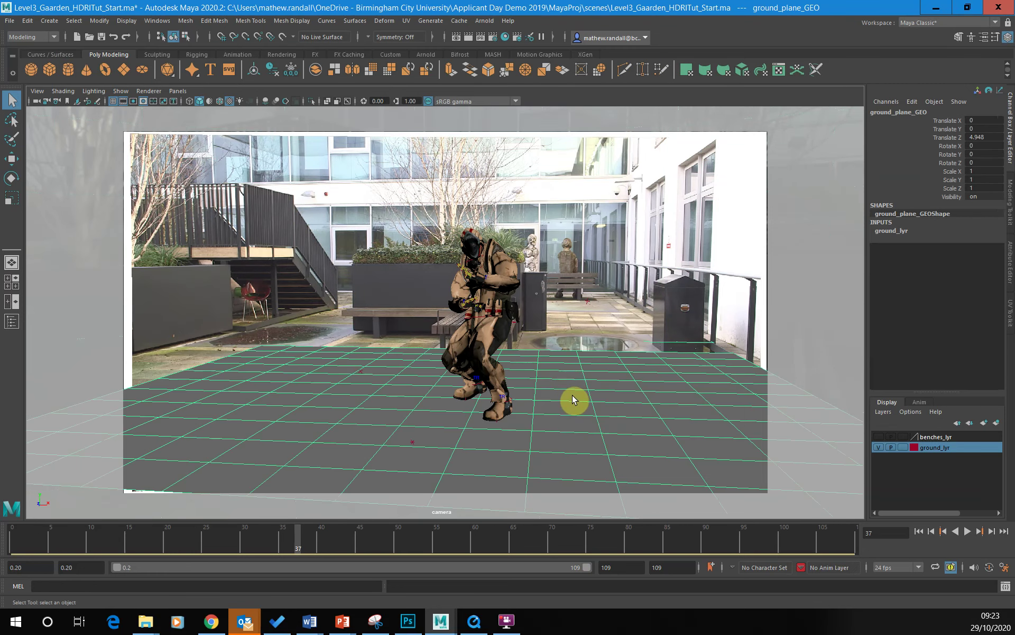
right_click(562, 390)
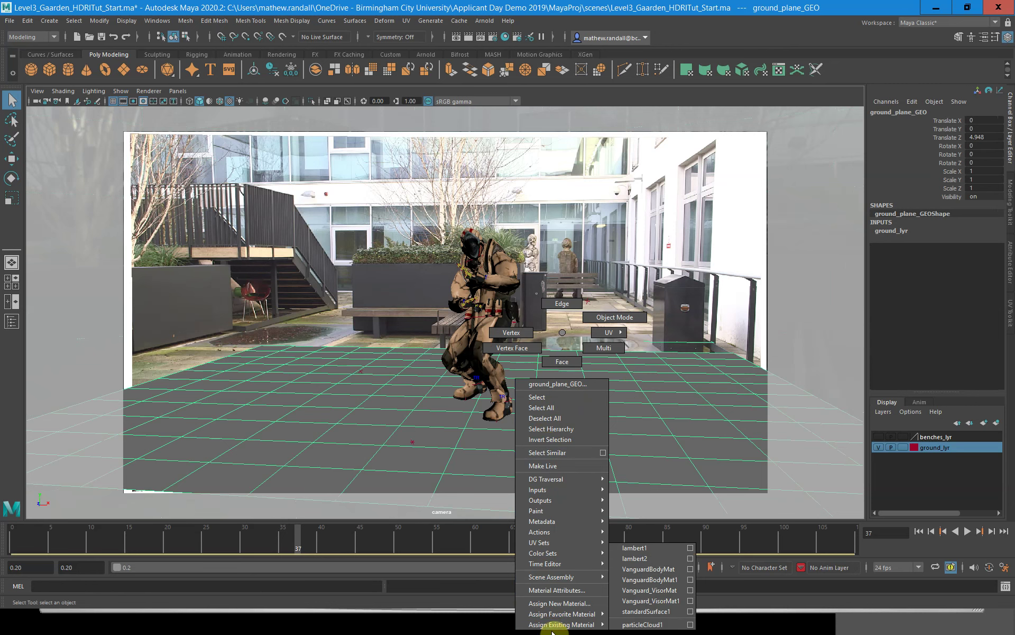
left_click(557, 604)
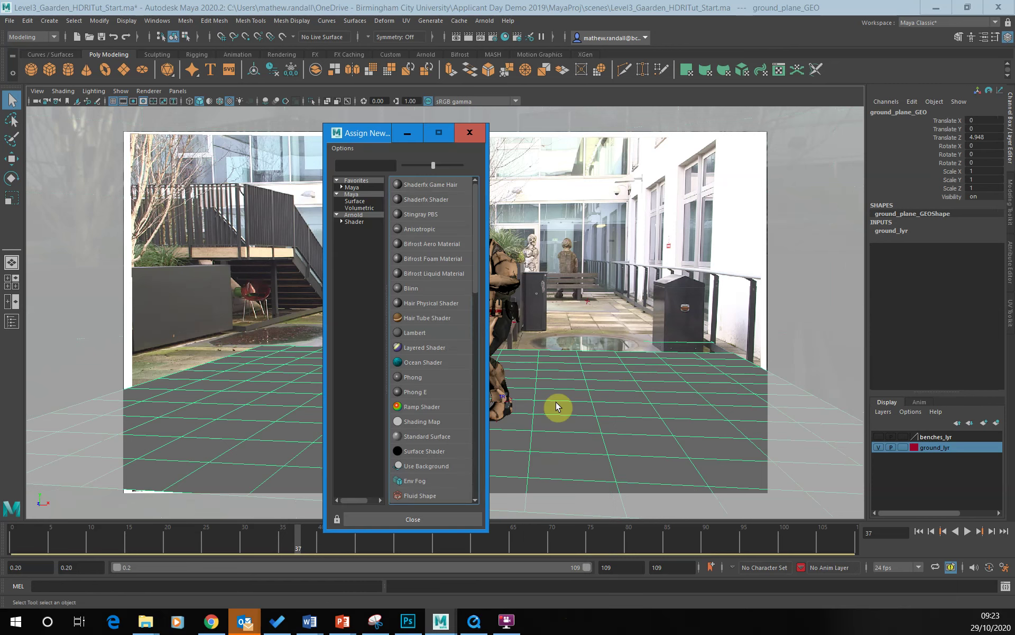
left_click(353, 221)
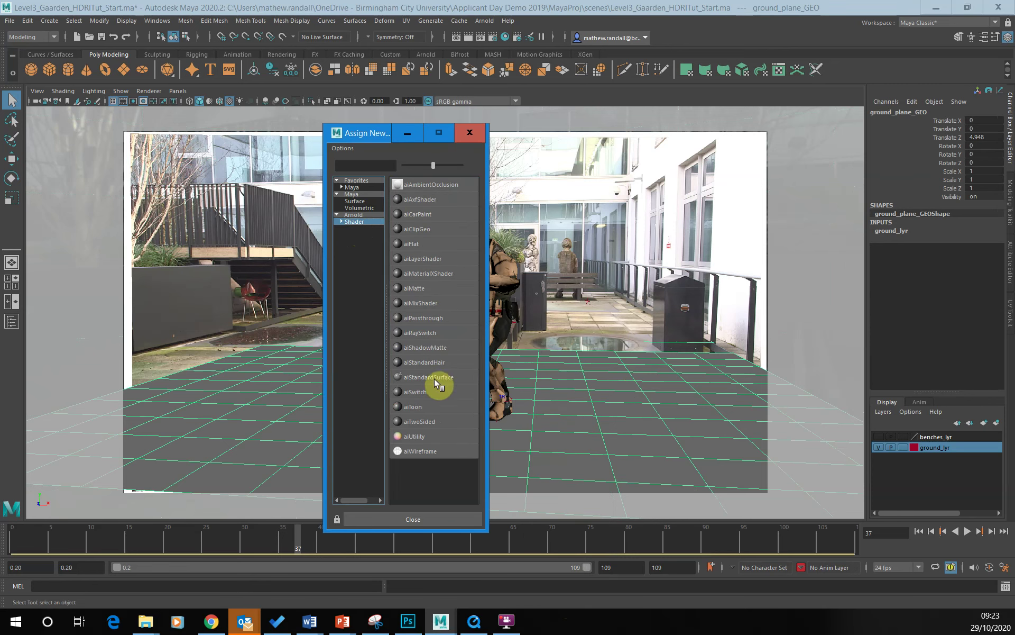
left_click(421, 348)
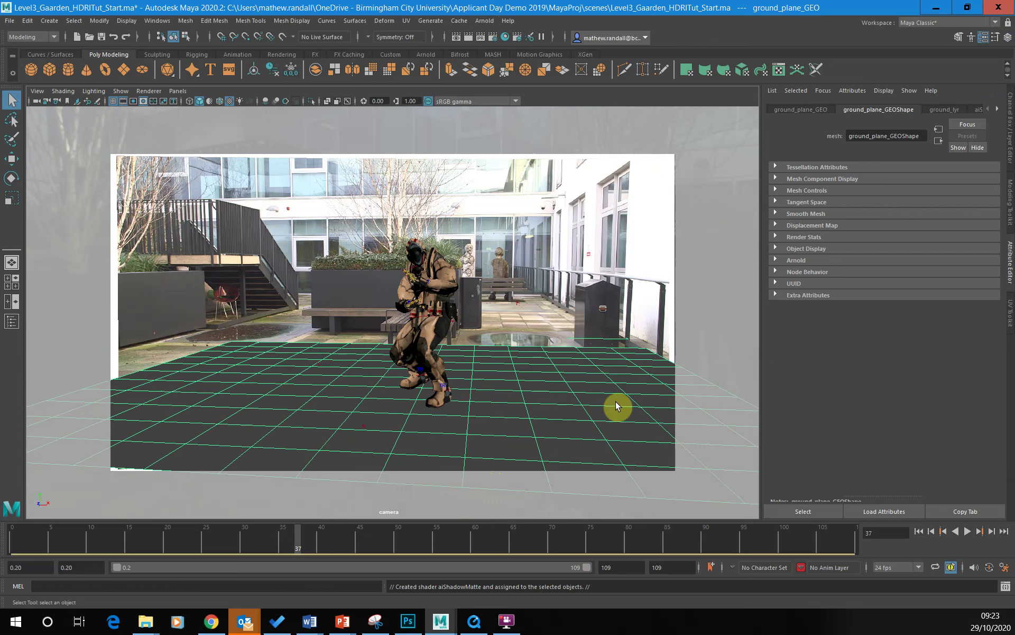
Render the scene with Arnold, examine the character's ground shadows in the enlarged render window, and close it.
left_click(484, 20)
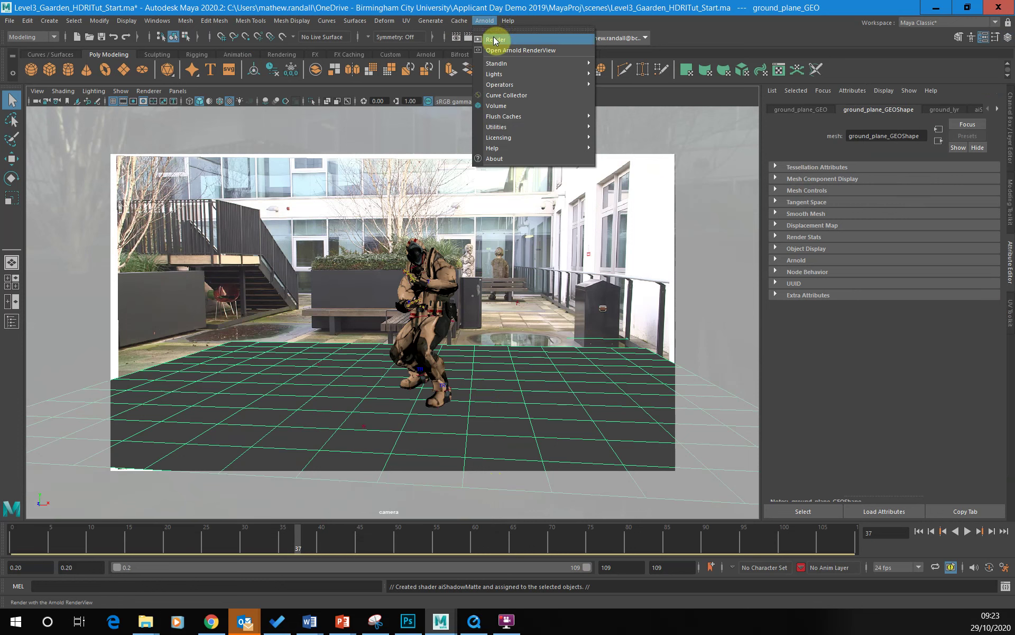
left_click(492, 33)
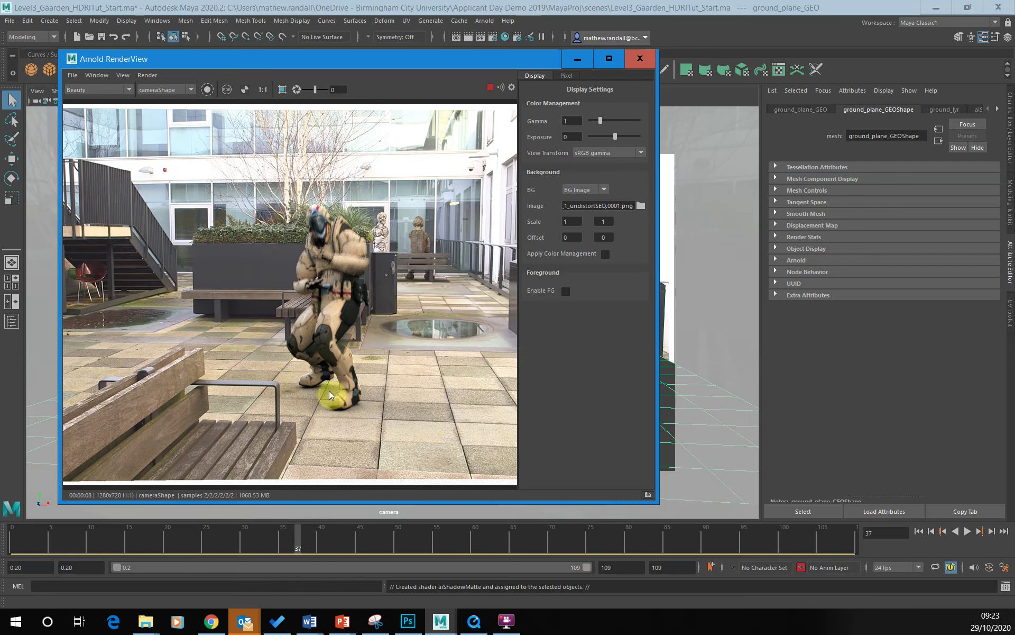
left_click(609, 58)
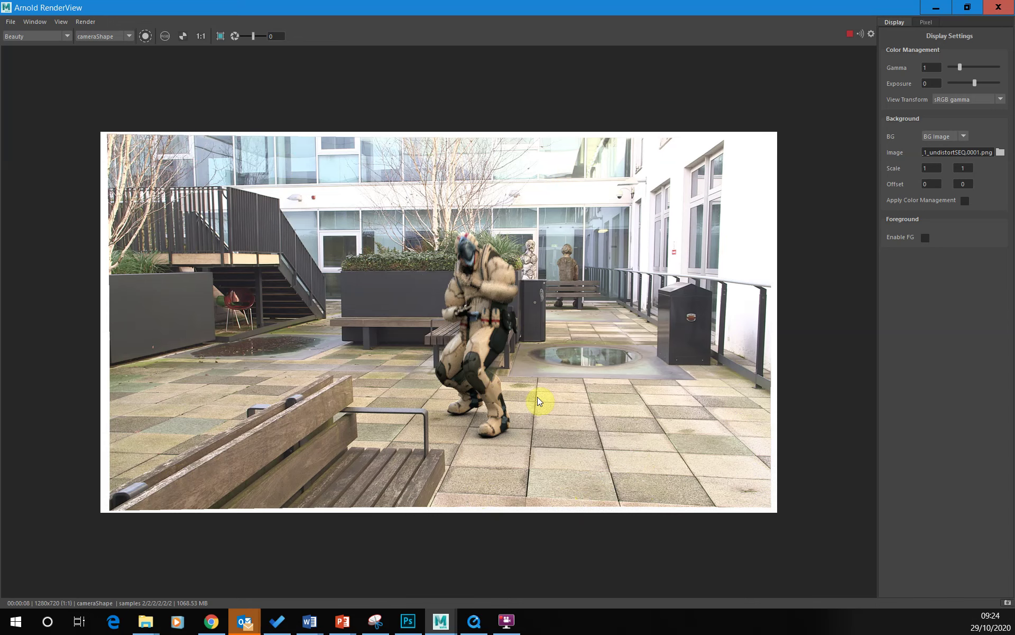
double_click(750, 8)
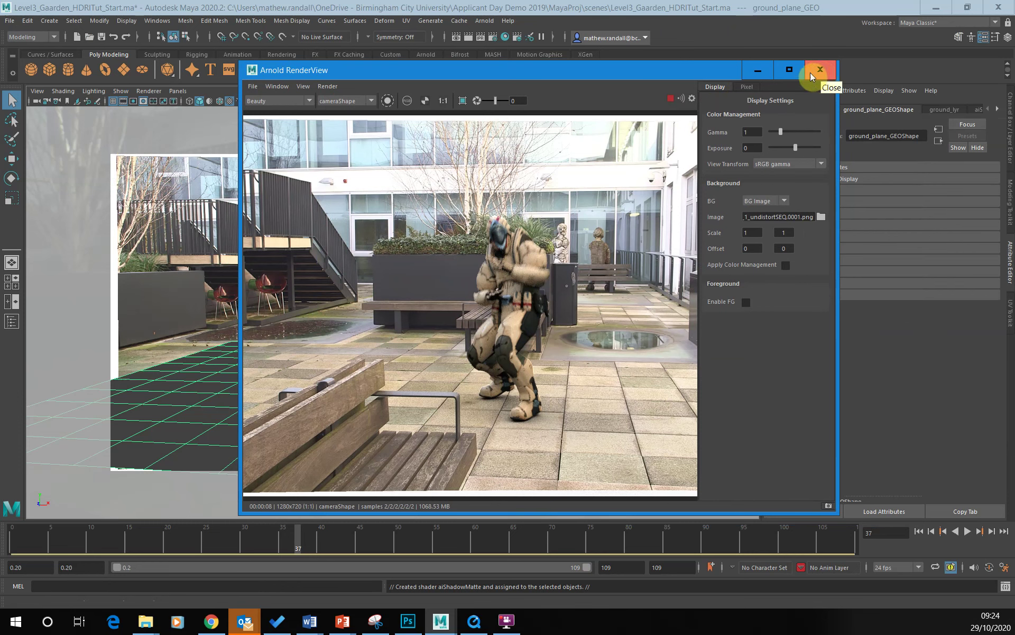
left_click_drag(721, 71, 587, 77)
left_click(698, 75)
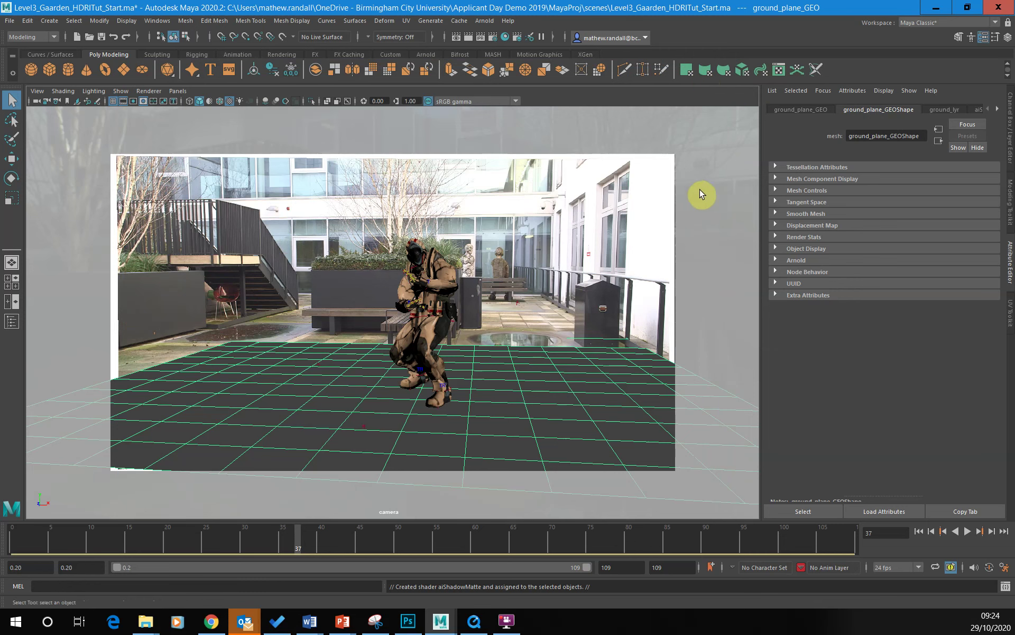
Set the skydome light's Camera visibility to 1, render with Arnold, and switch the render background to BG Color.
left_click(703, 214)
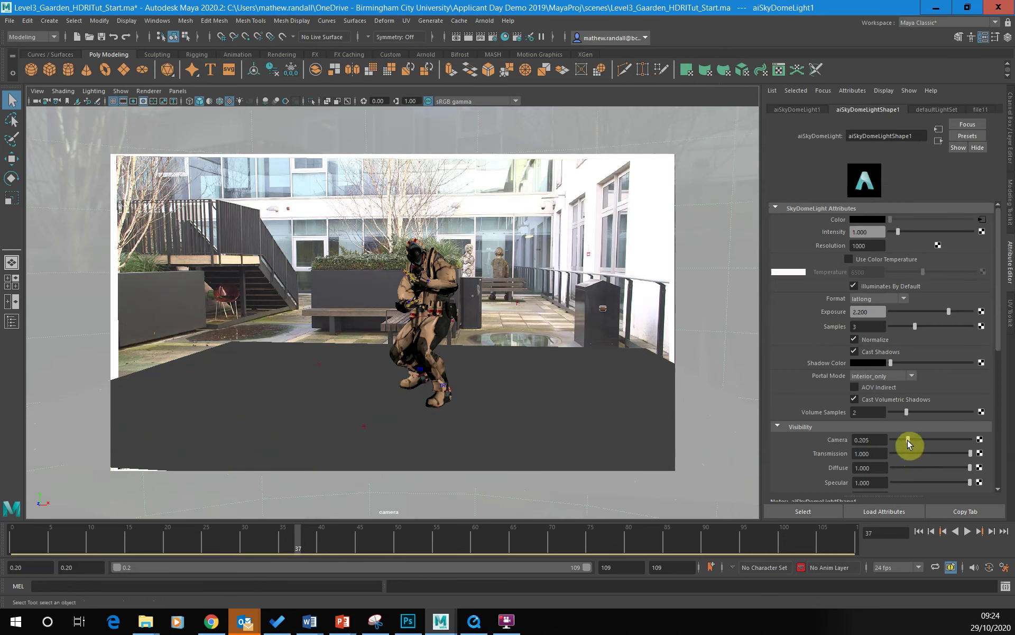
left_click_drag(908, 439, 974, 442)
left_click(484, 21)
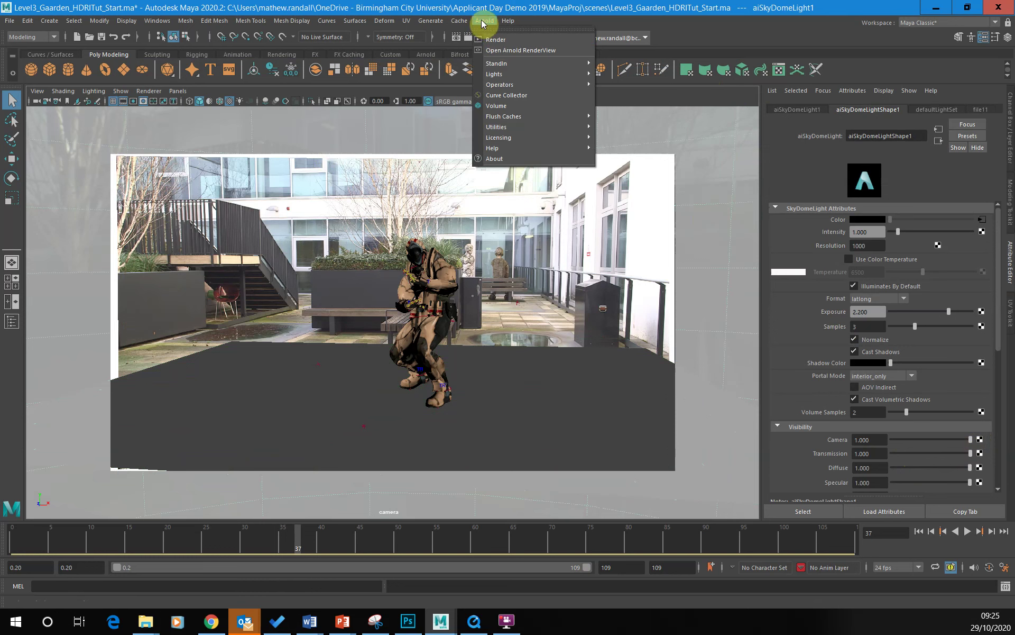
left_click(499, 40)
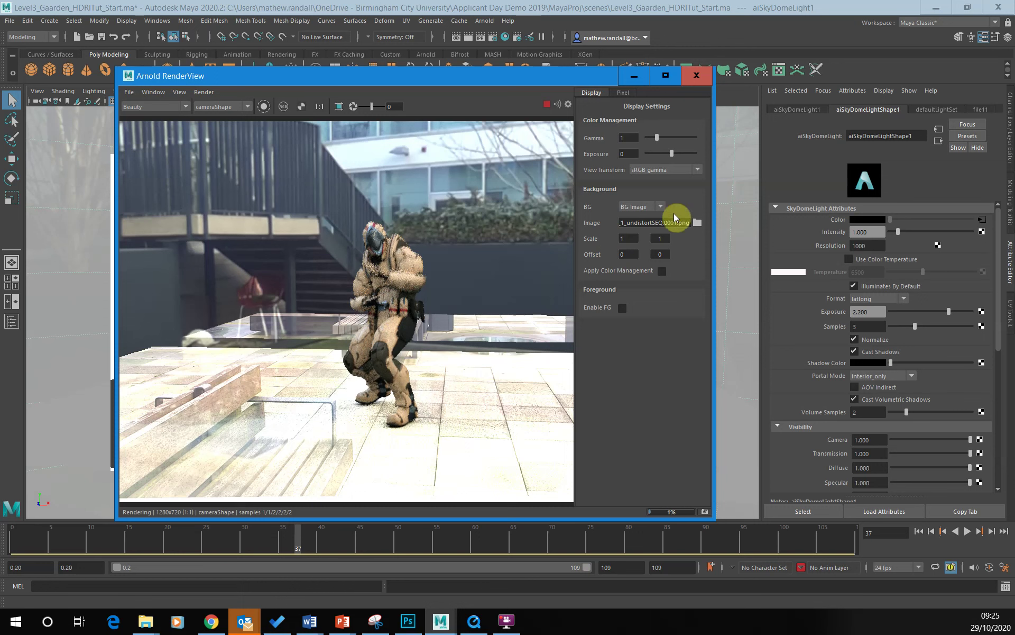
left_click(647, 203)
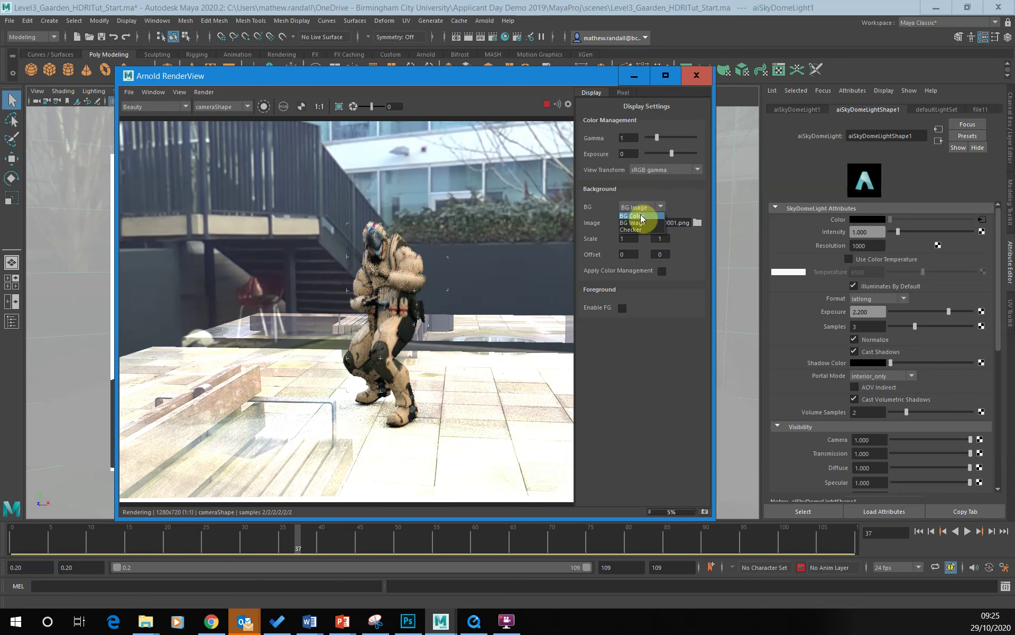
left_click(637, 216)
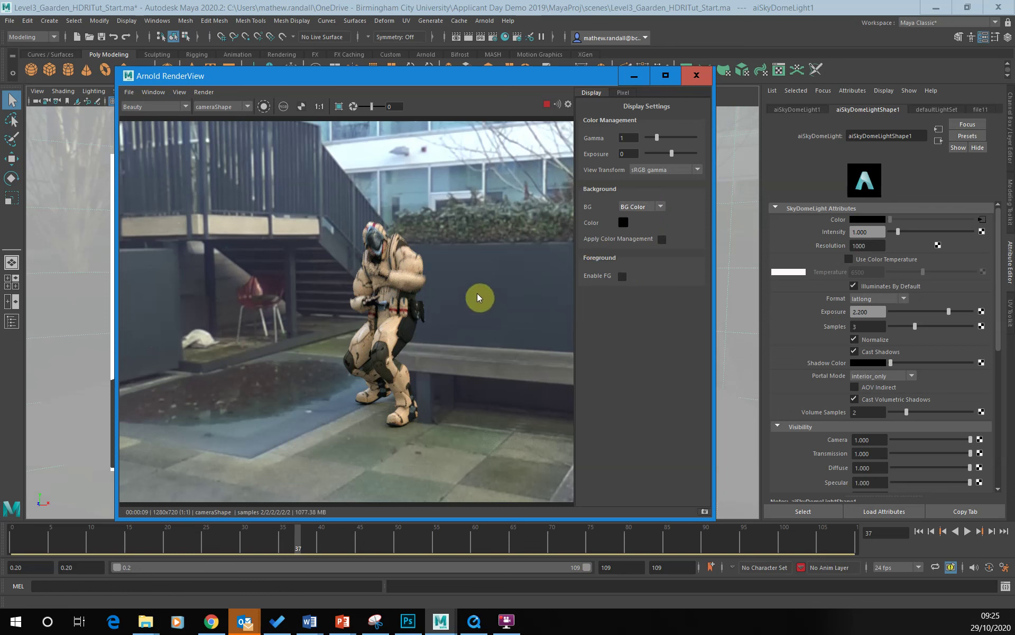
Switch the viewport to the perspective camera and reposition the render window so the skydome is accessible.
left_click_drag(547, 78, 430, 229)
left_click(535, 113)
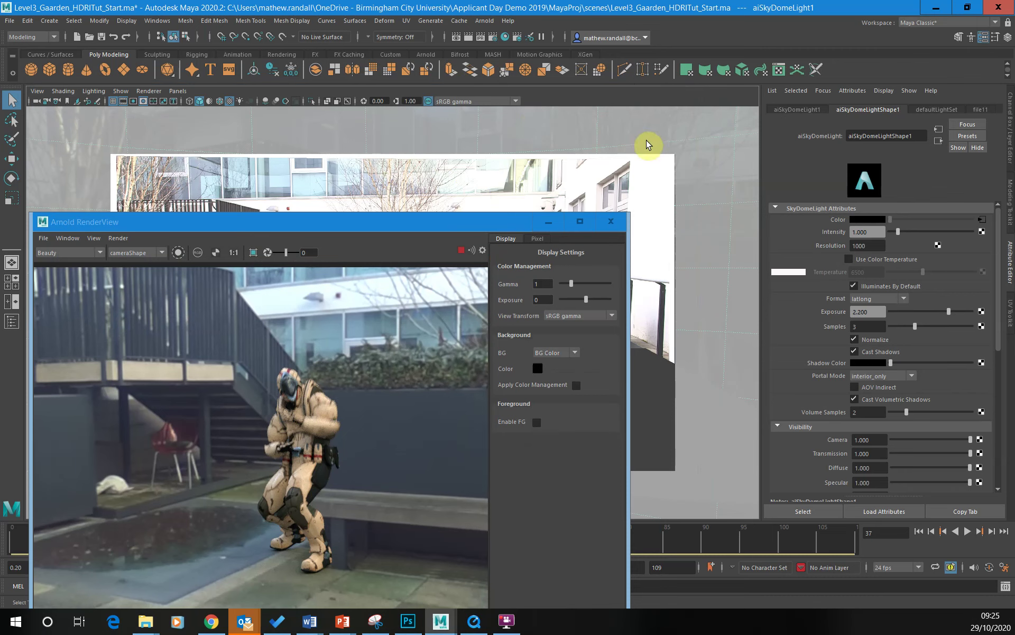
left_click(178, 91)
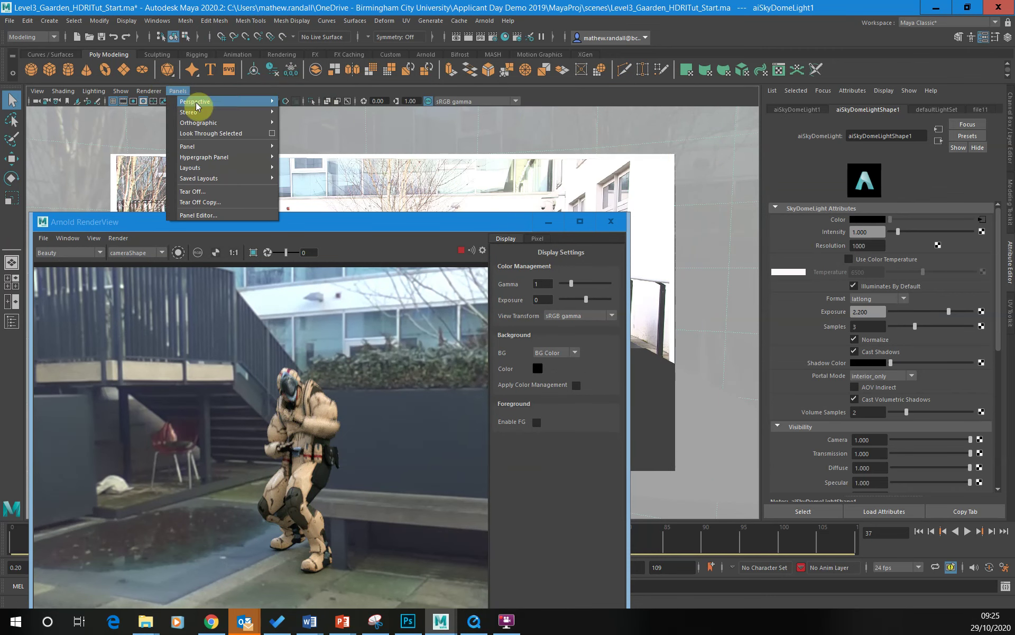
left_click(304, 115)
left_click(497, 239)
left_click_drag(496, 236, 880, 128)
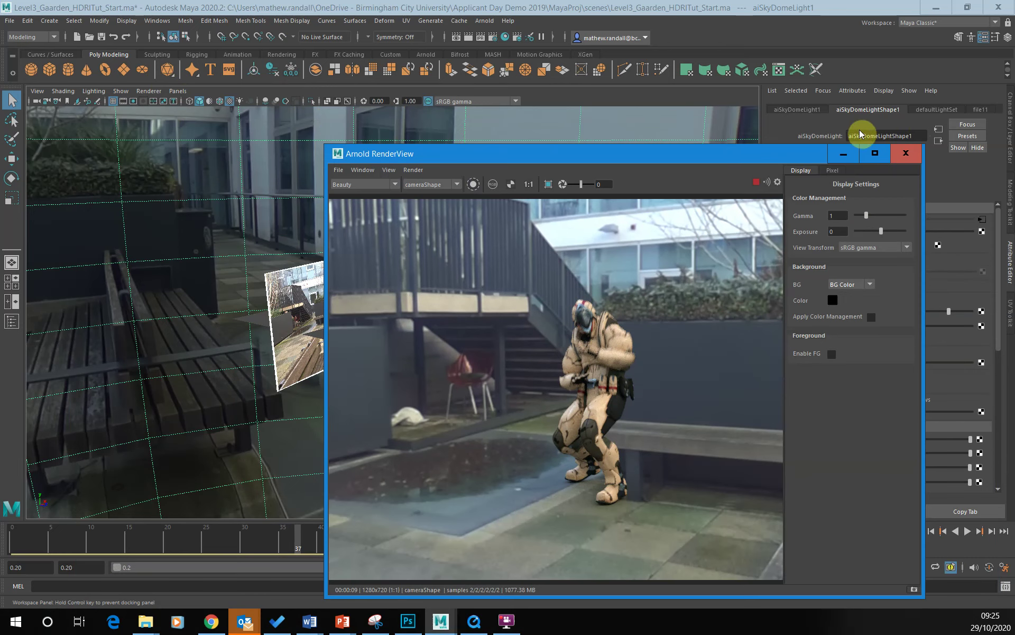
Move the render window clear of the skydome and activate the Rotate tool on the skydome light.
left_click_drag(711, 153, 926, 108)
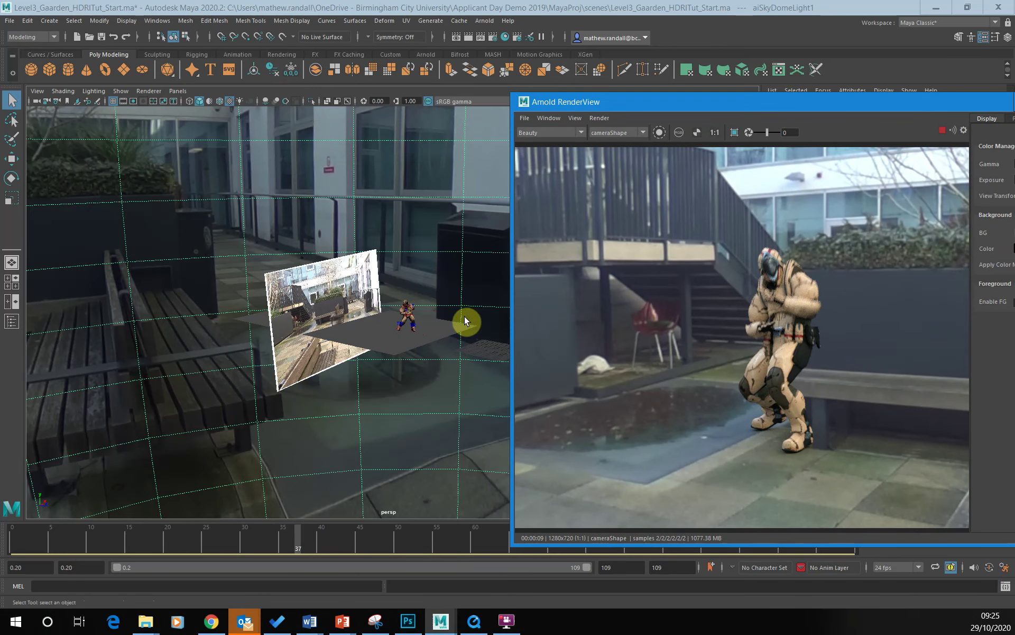
left_click(418, 248)
scroll(418, 248, "down", 5)
scroll(440, 256, "down", 5)
scroll(440, 256, "up", 4)
left_click(10, 178)
left_click_drag(436, 344, 673, 290)
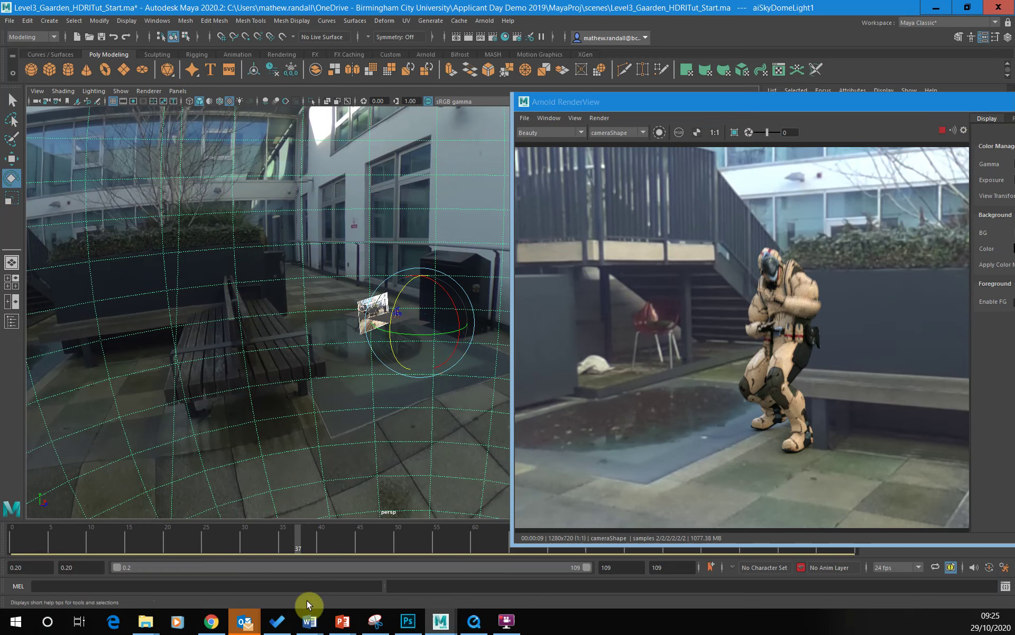
Switch to QuickTime to examine the Vanguard clip as a reference for the lighting direction, and return to Maya.
left_click(487, 621)
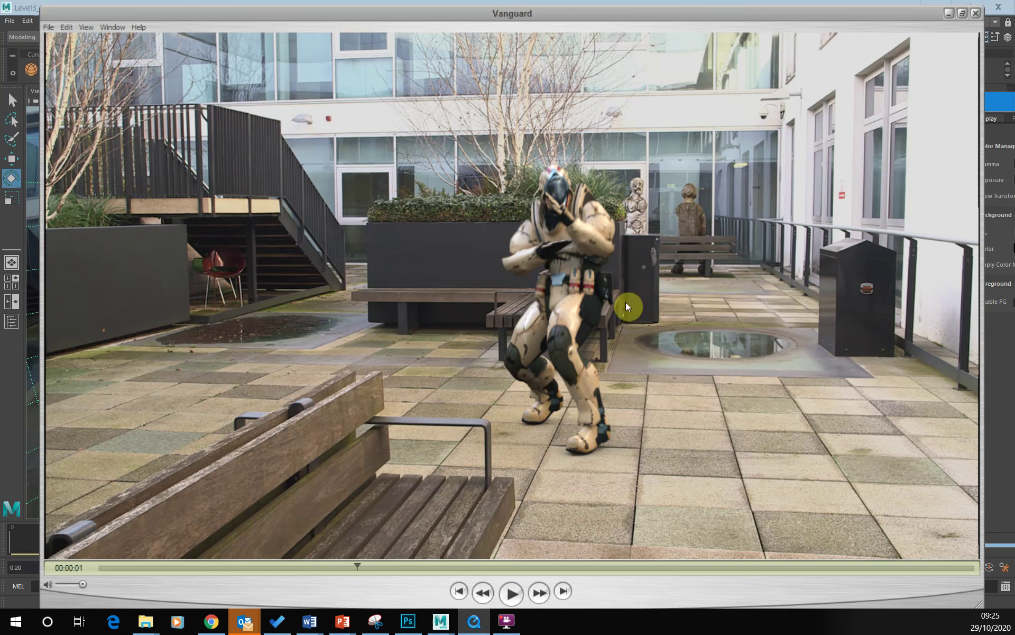
left_click_drag(530, 14, 511, 96)
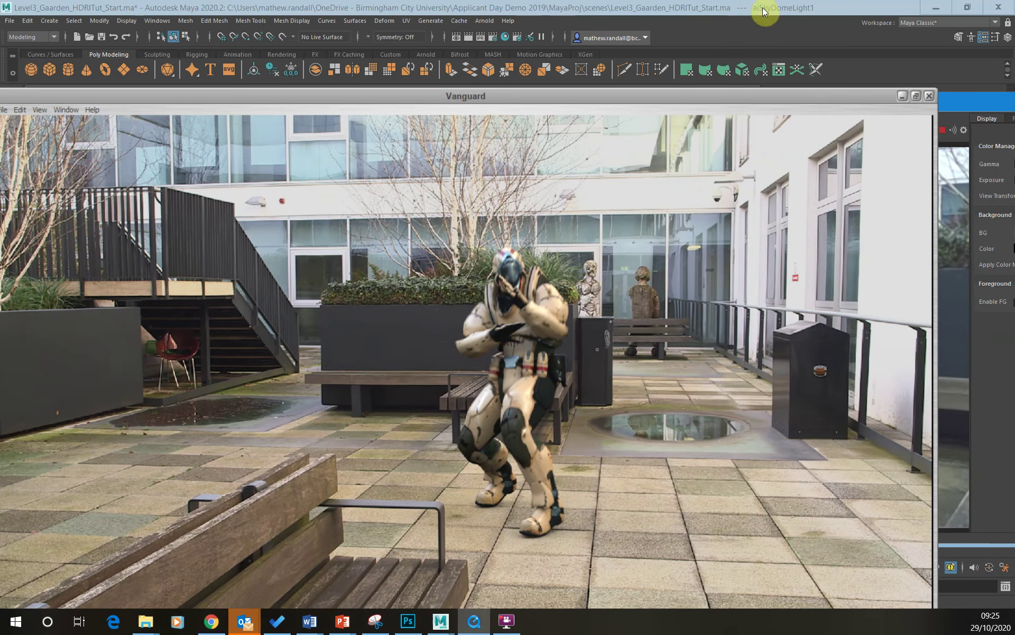
left_click(829, 7)
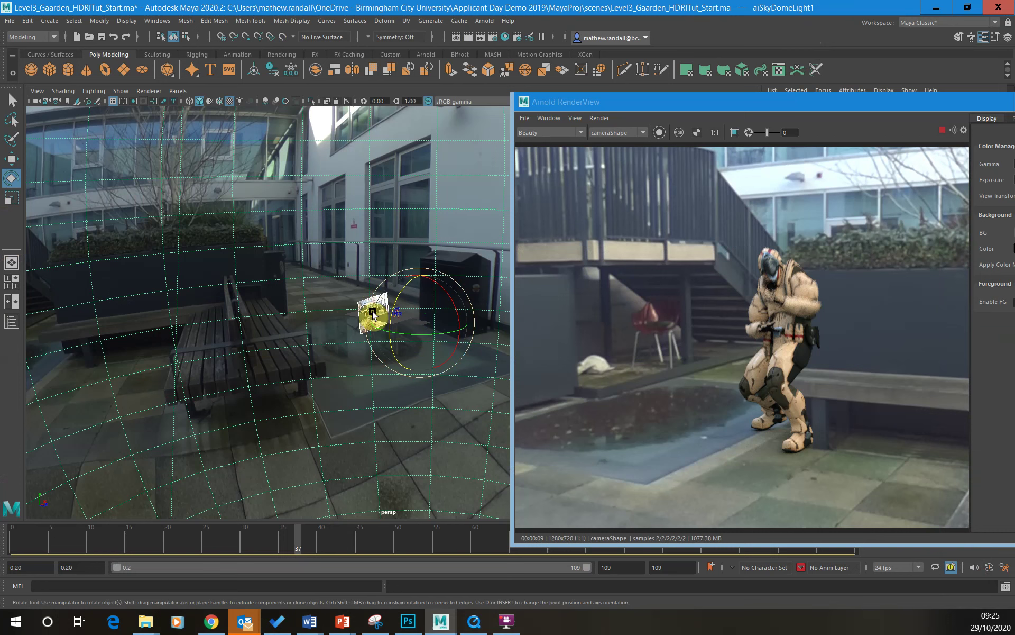
Rotate the skydome light about its Y axis to about 28.7°, checking the live Arnold render for alignment with the reference.
left_click_drag(410, 333, 438, 337)
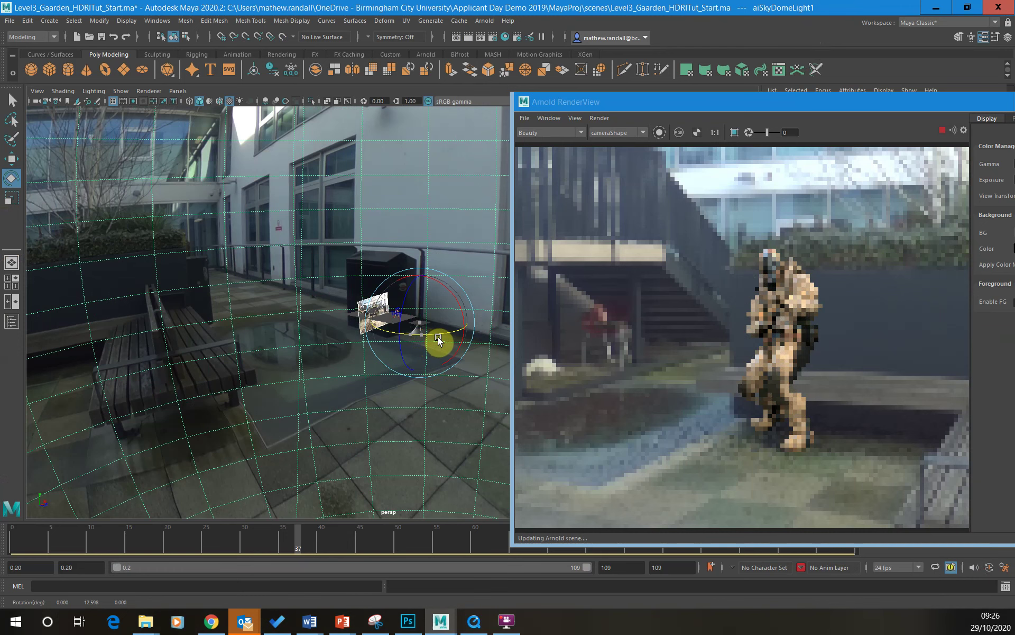
left_click_drag(440, 340, 444, 343)
left_click_drag(840, 315, 799, 365)
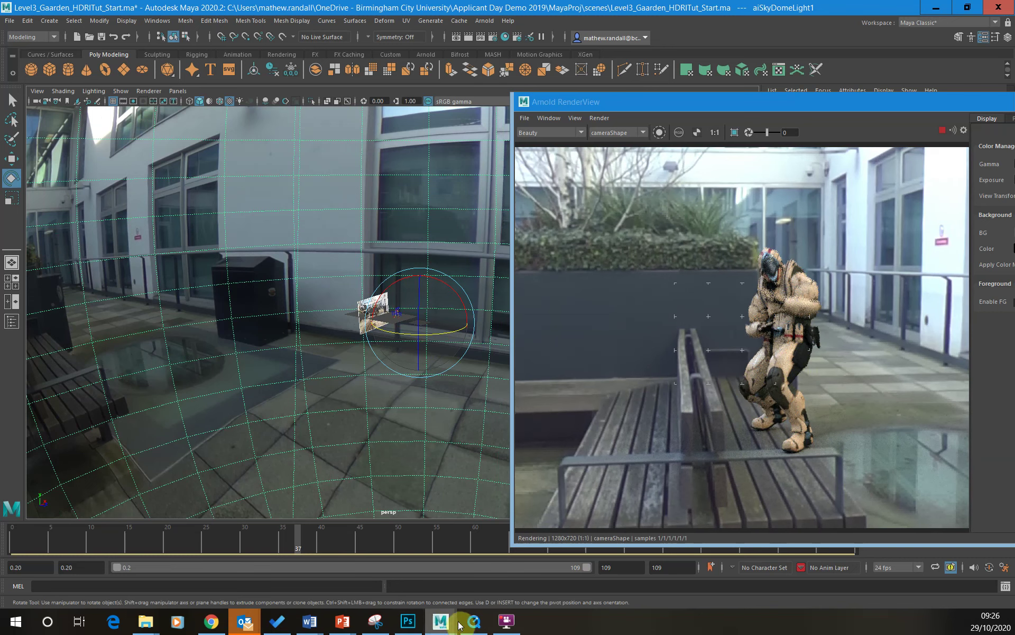
left_click(479, 623)
left_click(480, 624)
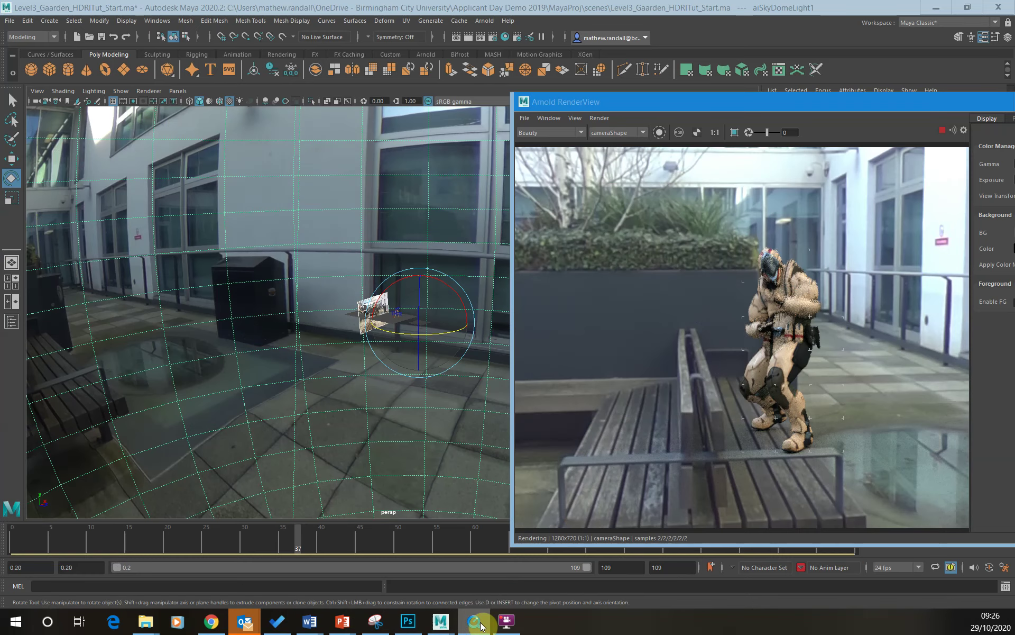
left_click(449, 328)
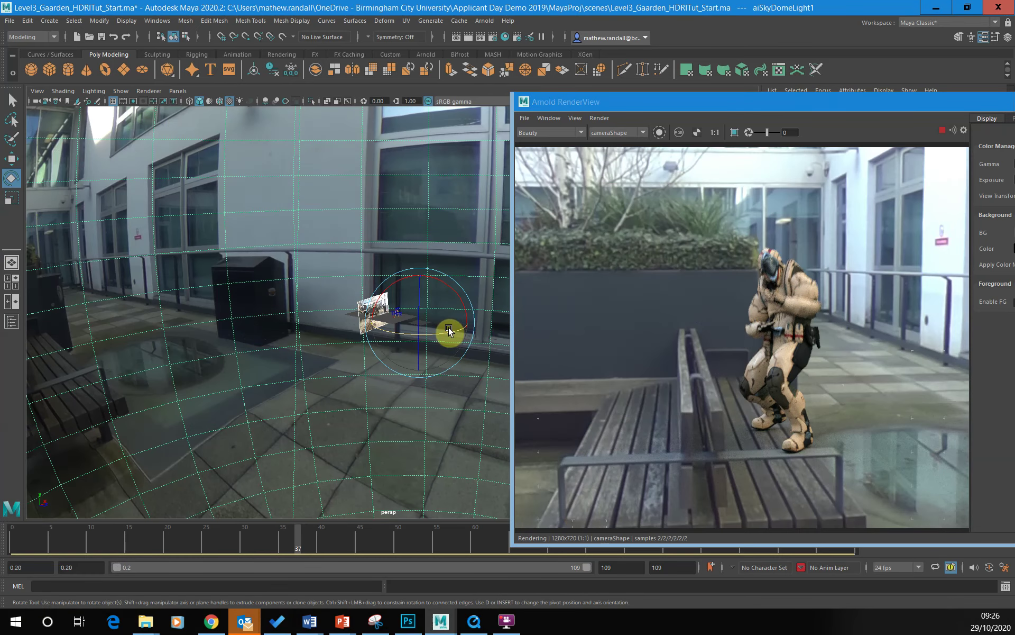
left_click_drag(449, 329, 450, 329)
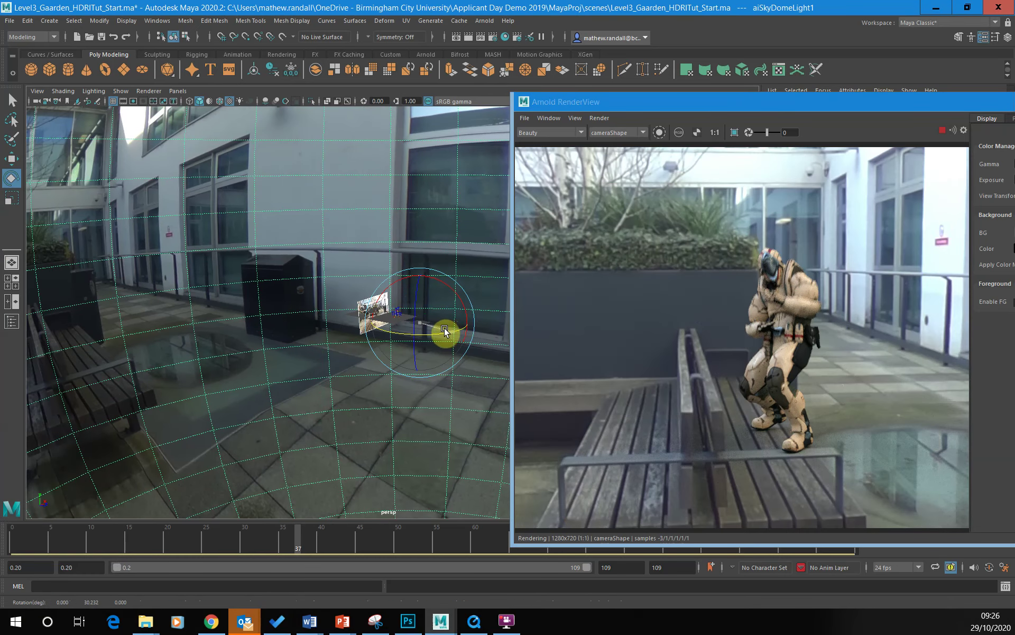
left_click_drag(442, 328, 449, 329)
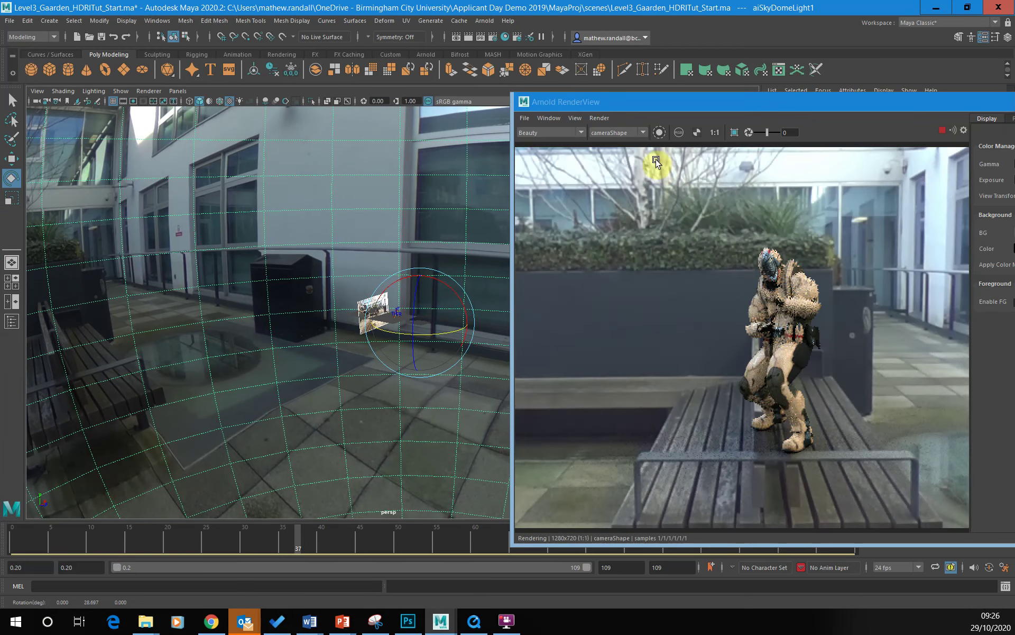
Set the skydome light's Camera visibility to 0 and reposition the render window so its full image is in view.
left_click_drag(554, 90, 297, 204)
left_click_drag(932, 440, 889, 439)
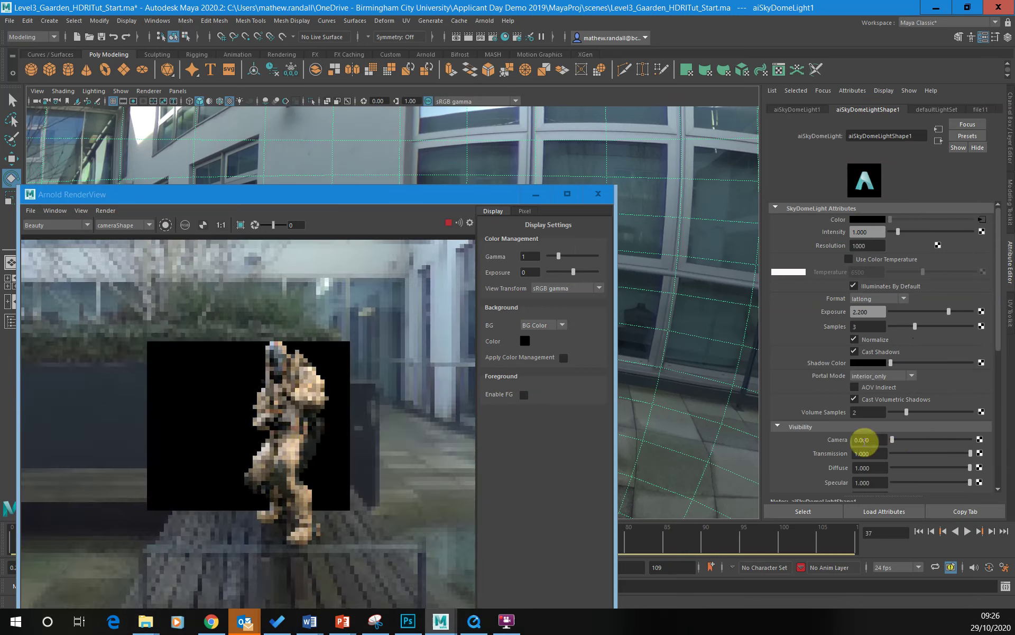
left_click_drag(381, 189, 545, 78)
Switch the render background to BG Image and maximize the render window to inspect the composite.
left_click(717, 208)
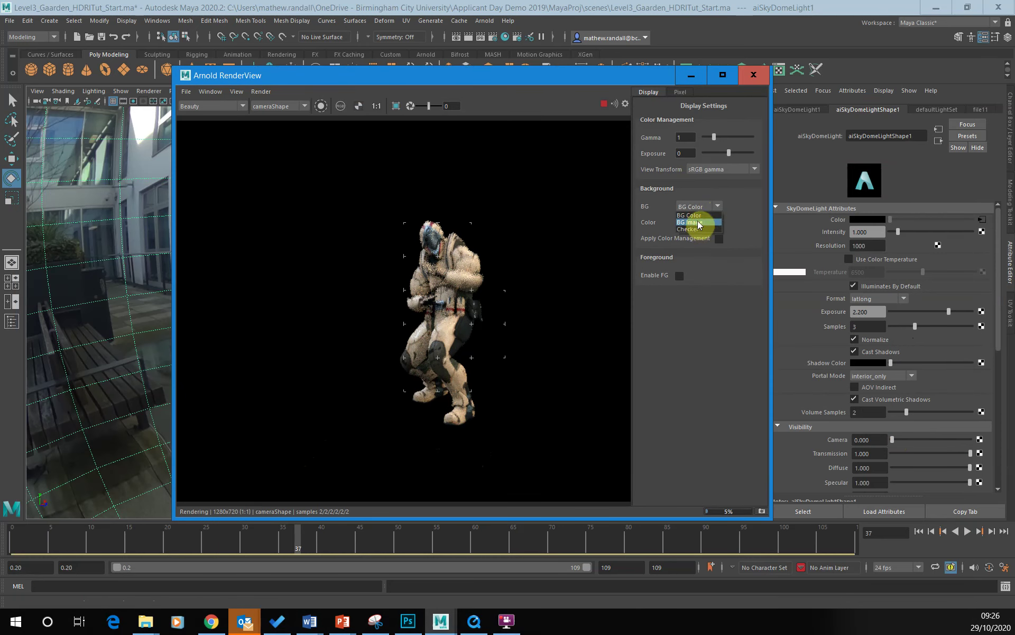
left_click(698, 223)
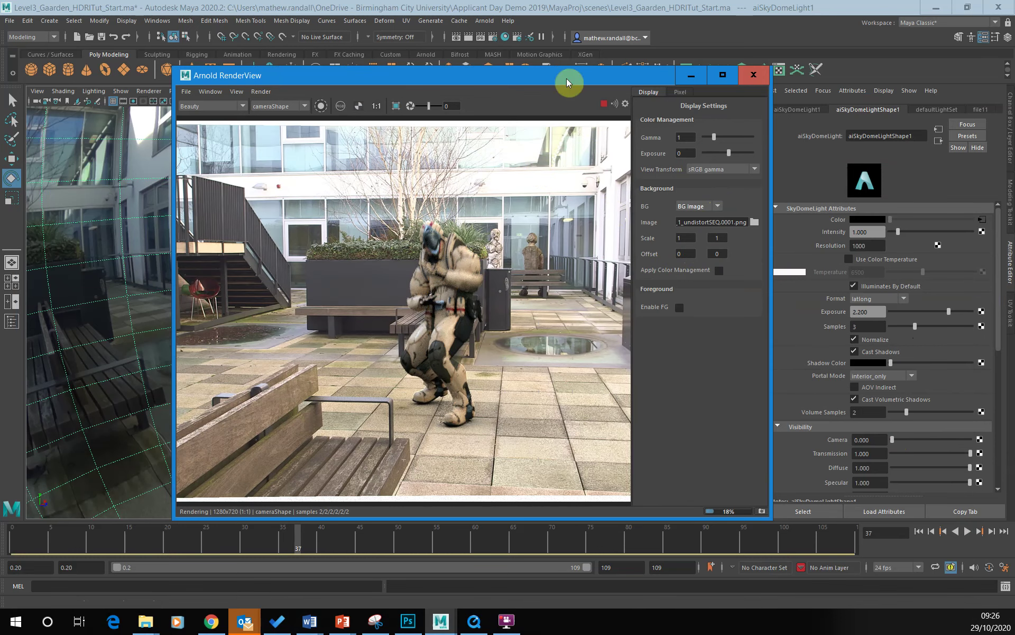
left_click(722, 75)
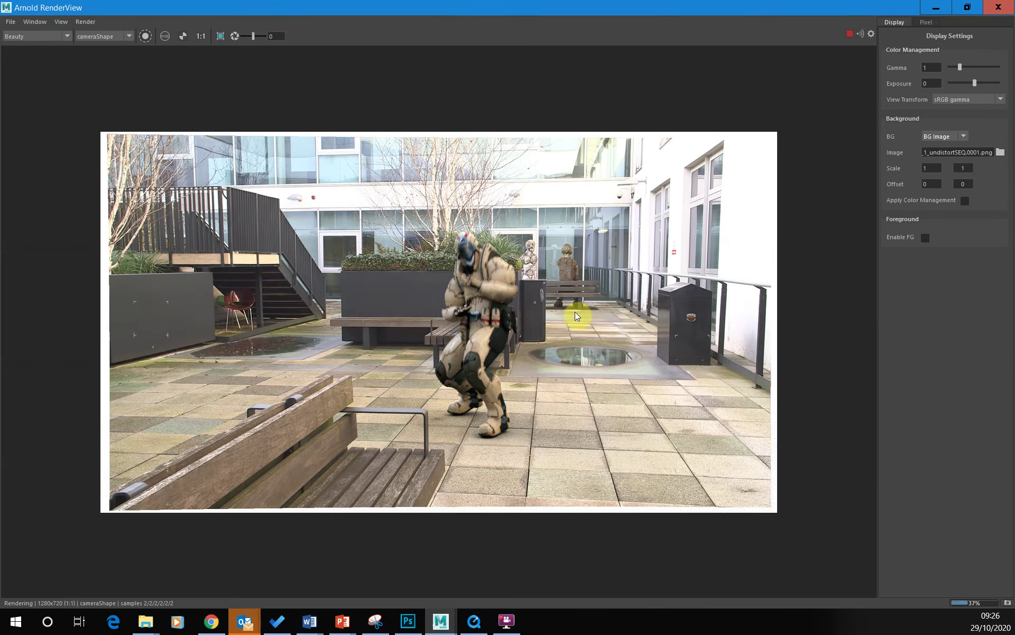